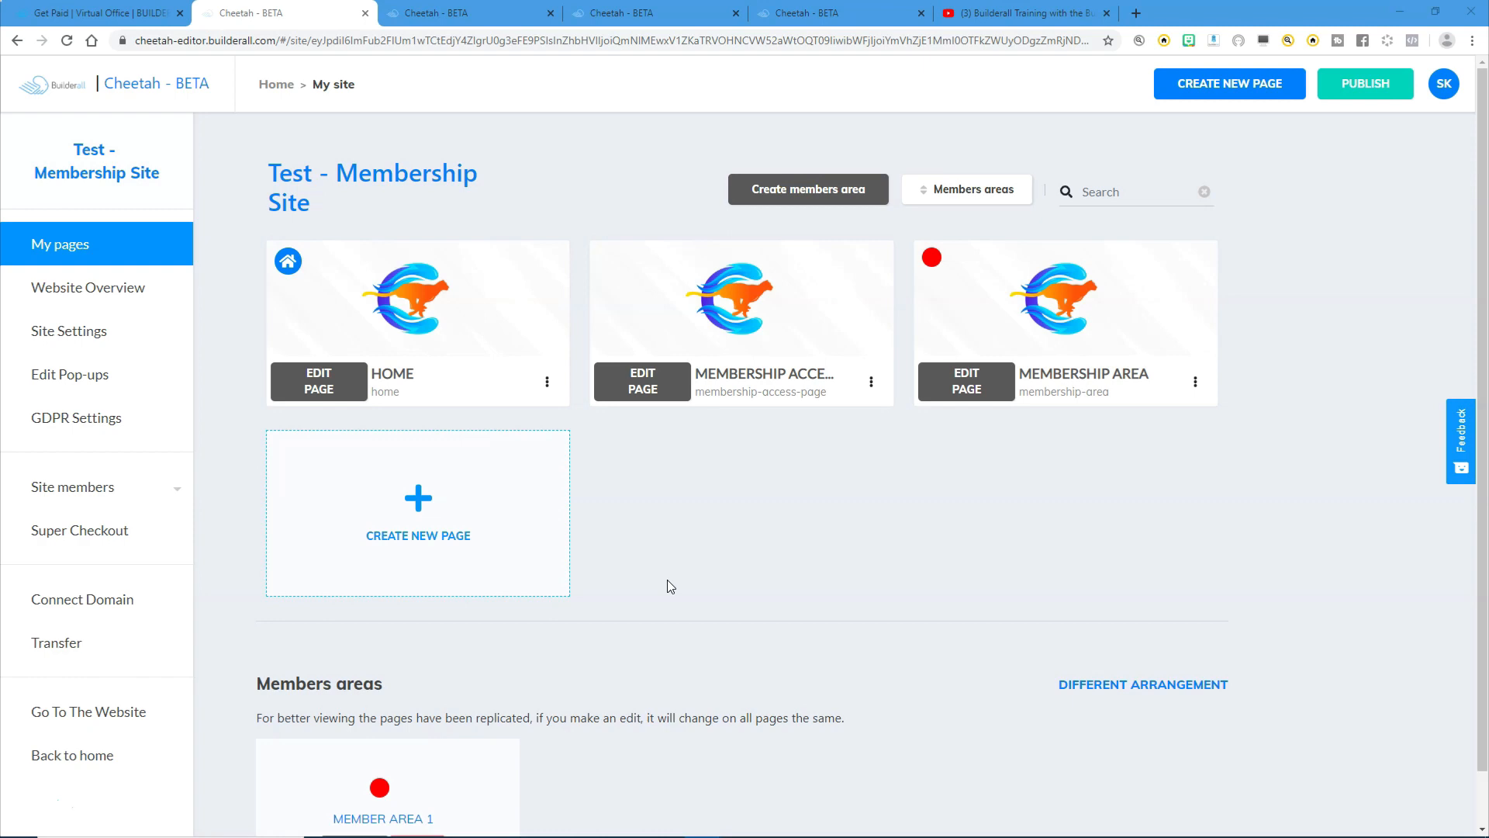
- View the live Home page in a new browser tab, then return to the page list
{"action": "mouse_move", "coordinate": [555, 320]}
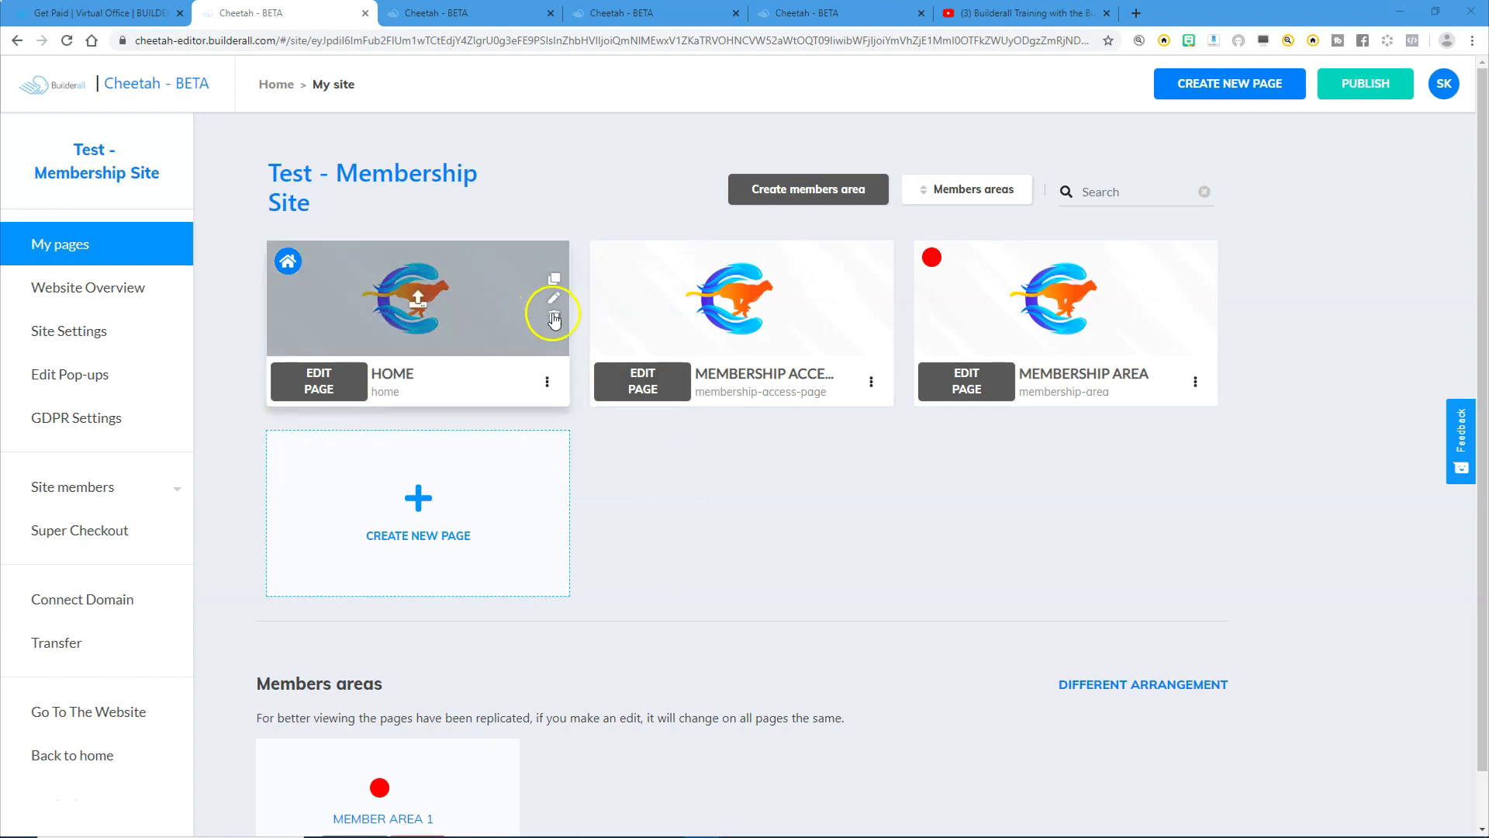
{"action": "mouse_move", "coordinate": [698, 279]}
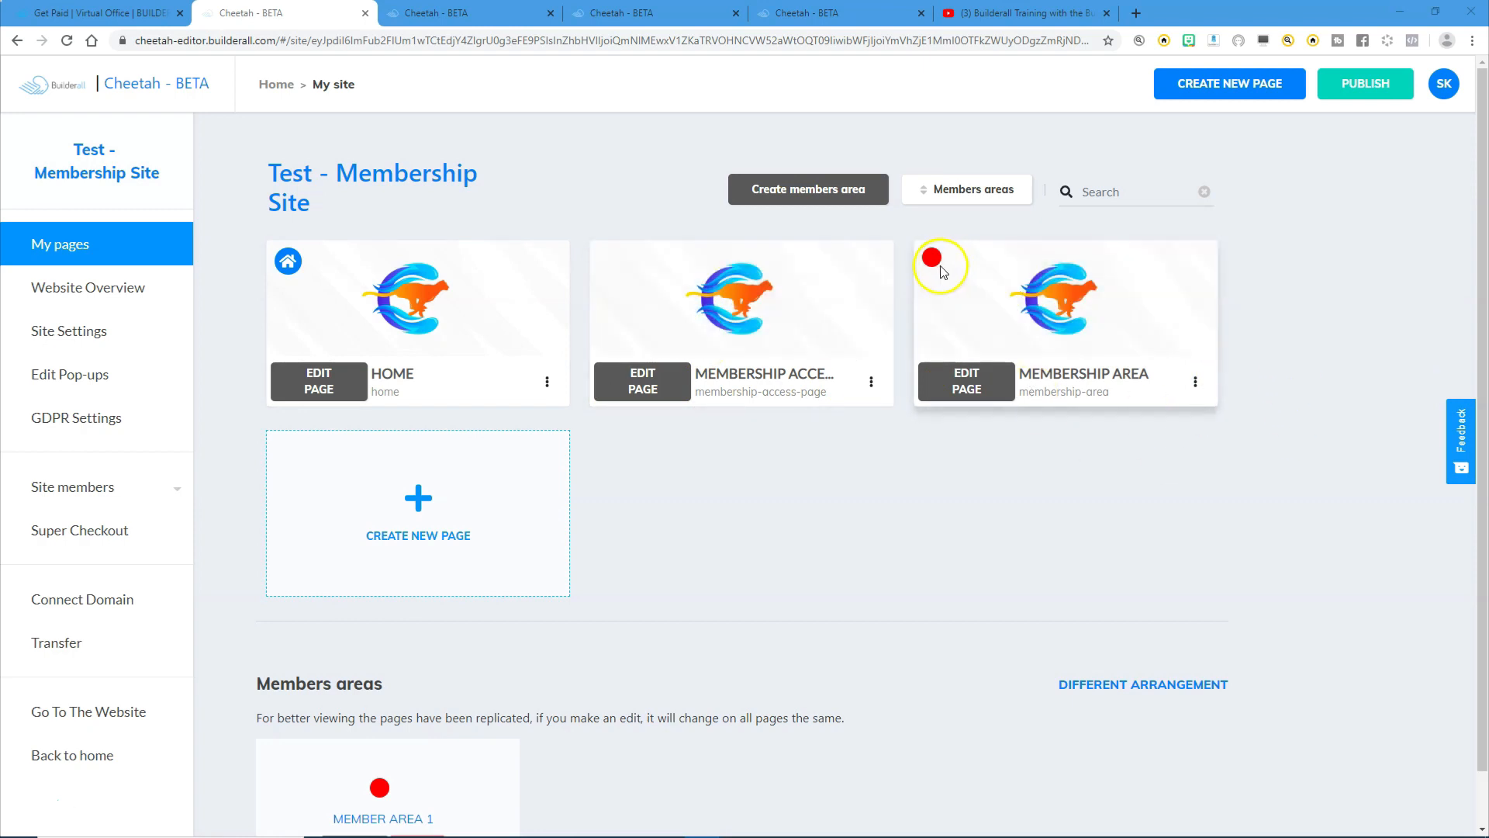
{"action": "mouse_move", "coordinate": [935, 268]}
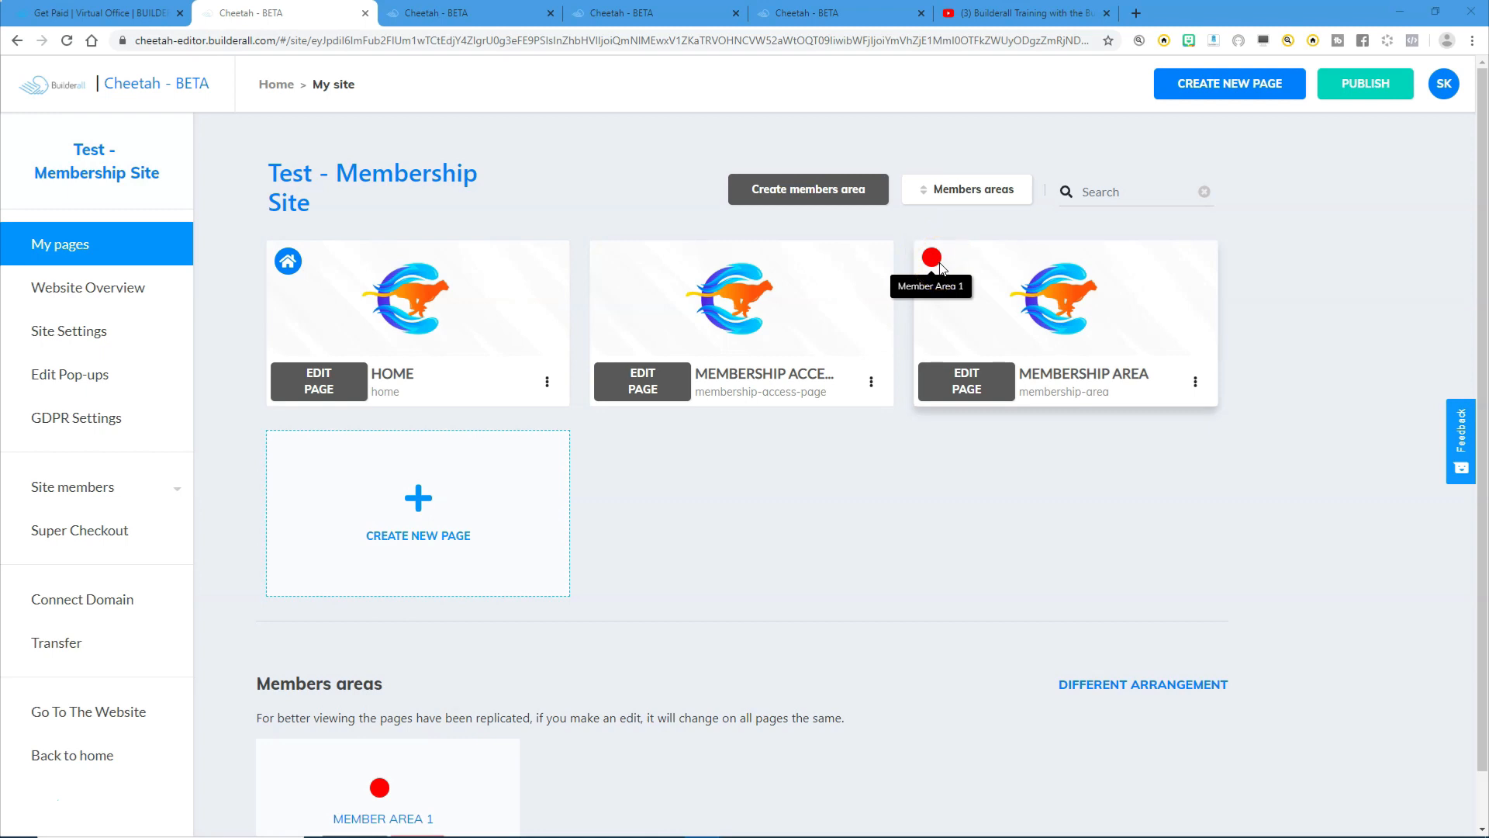
{"action": "left_click", "coordinate": [547, 382]}
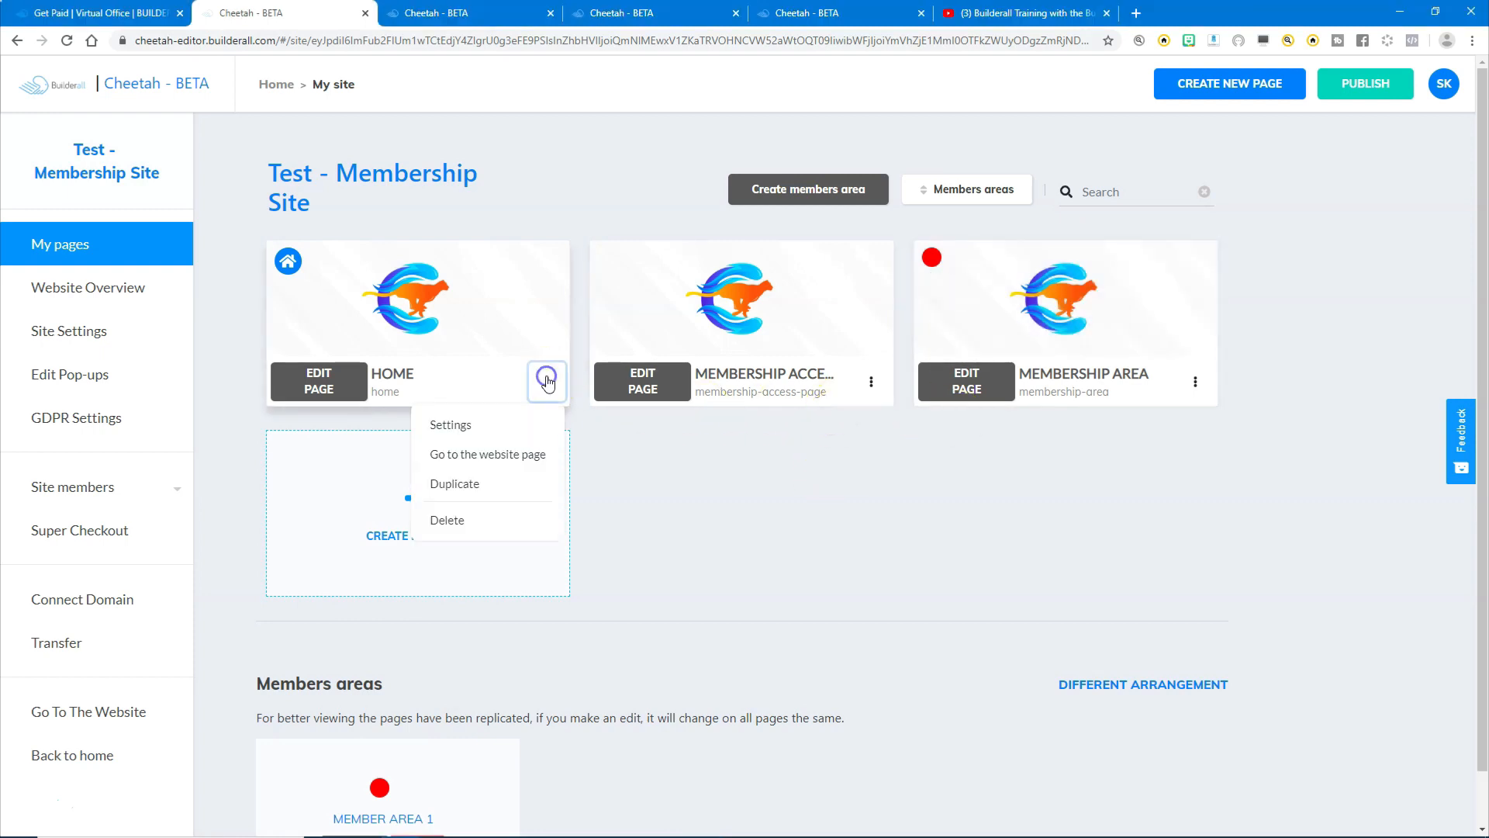
{"action": "left_click", "coordinate": [512, 454]}
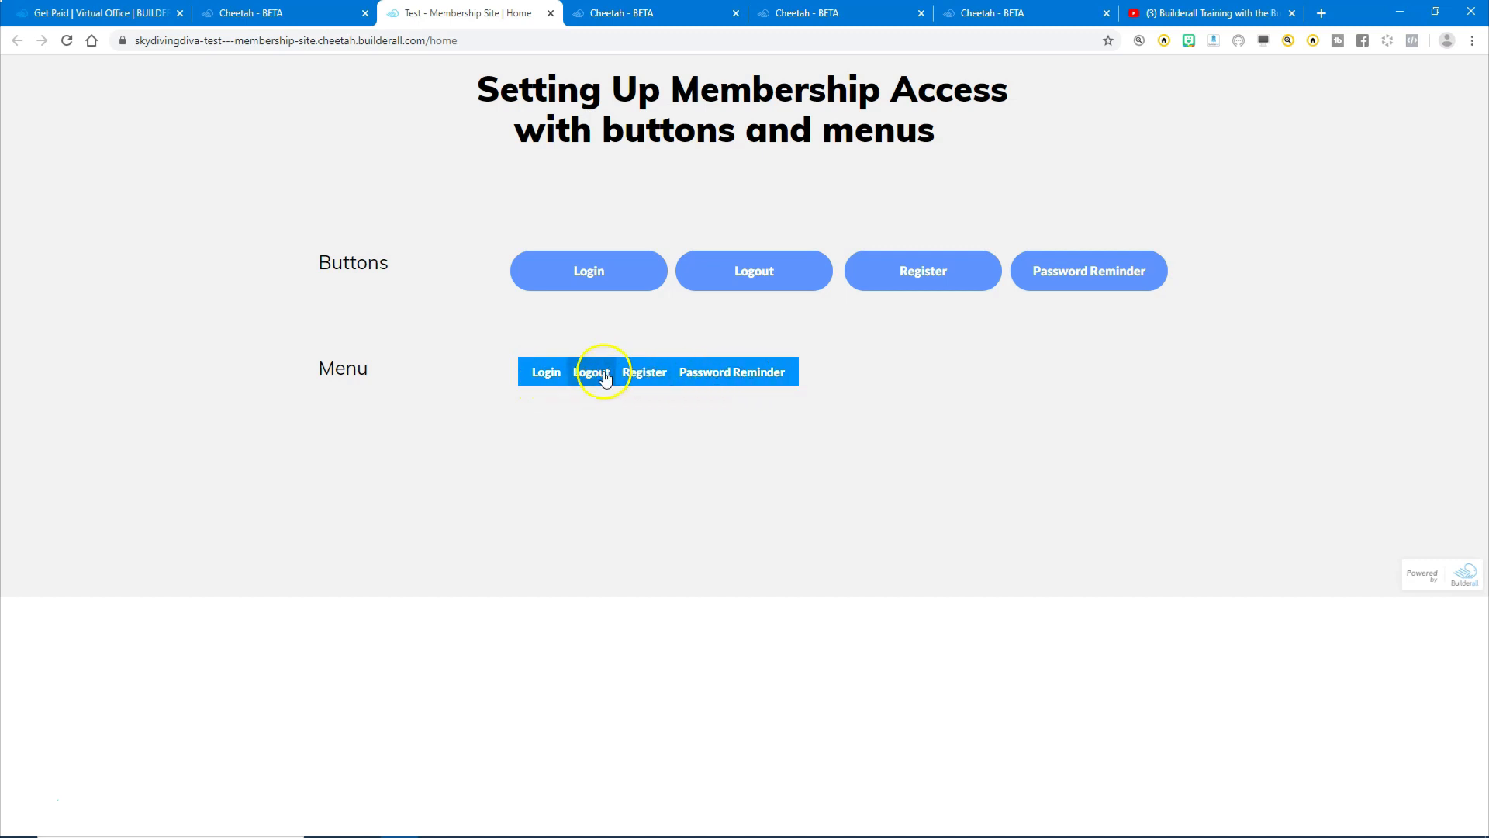
{"action": "left_click", "coordinate": [276, 13]}
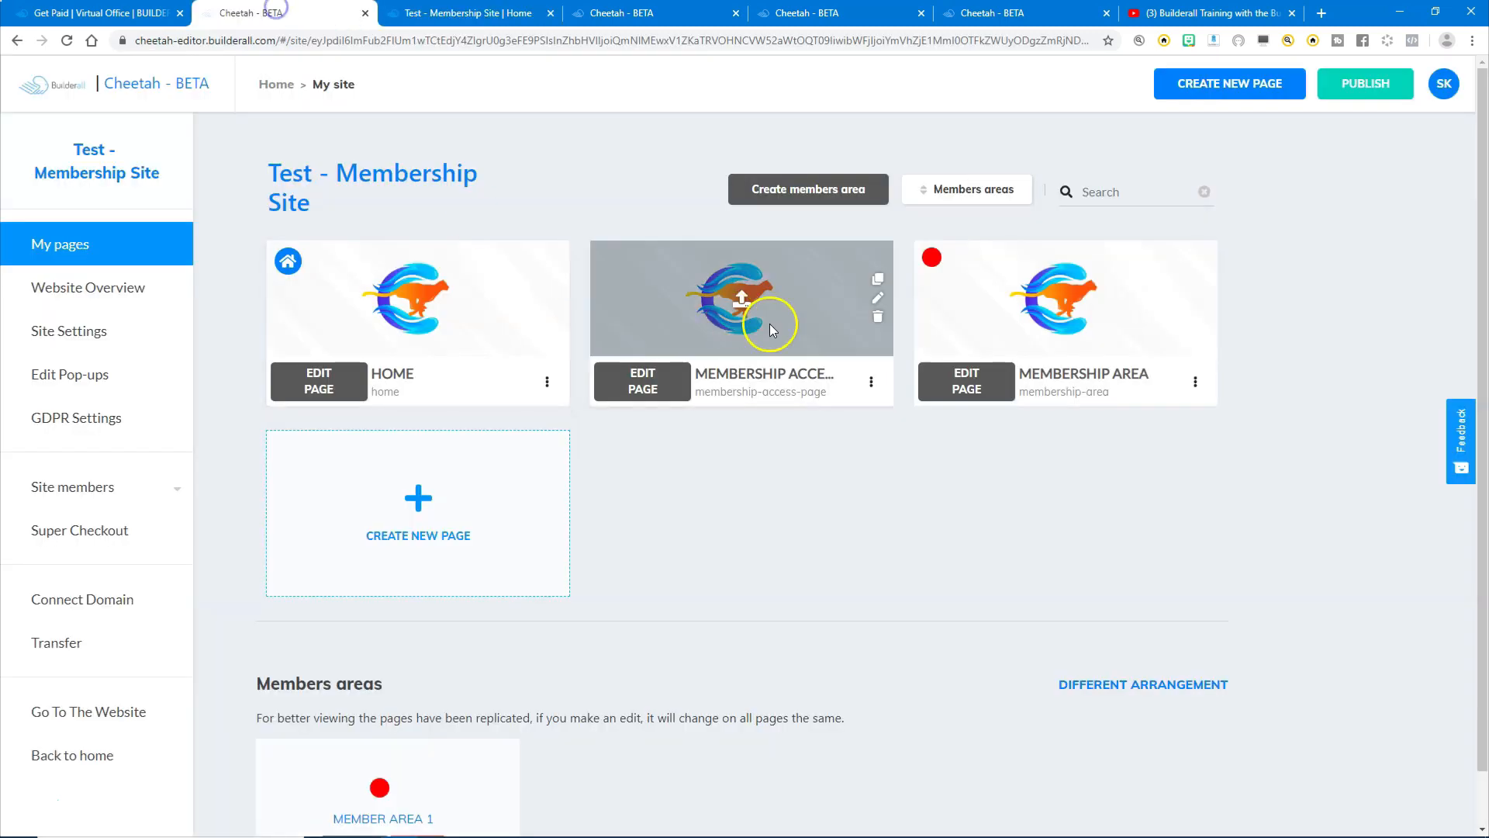
- View the live Membership Access Page and its member area, then return to the editor
{"action": "left_click", "coordinate": [871, 382]}
{"action": "left_click", "coordinate": [818, 455]}
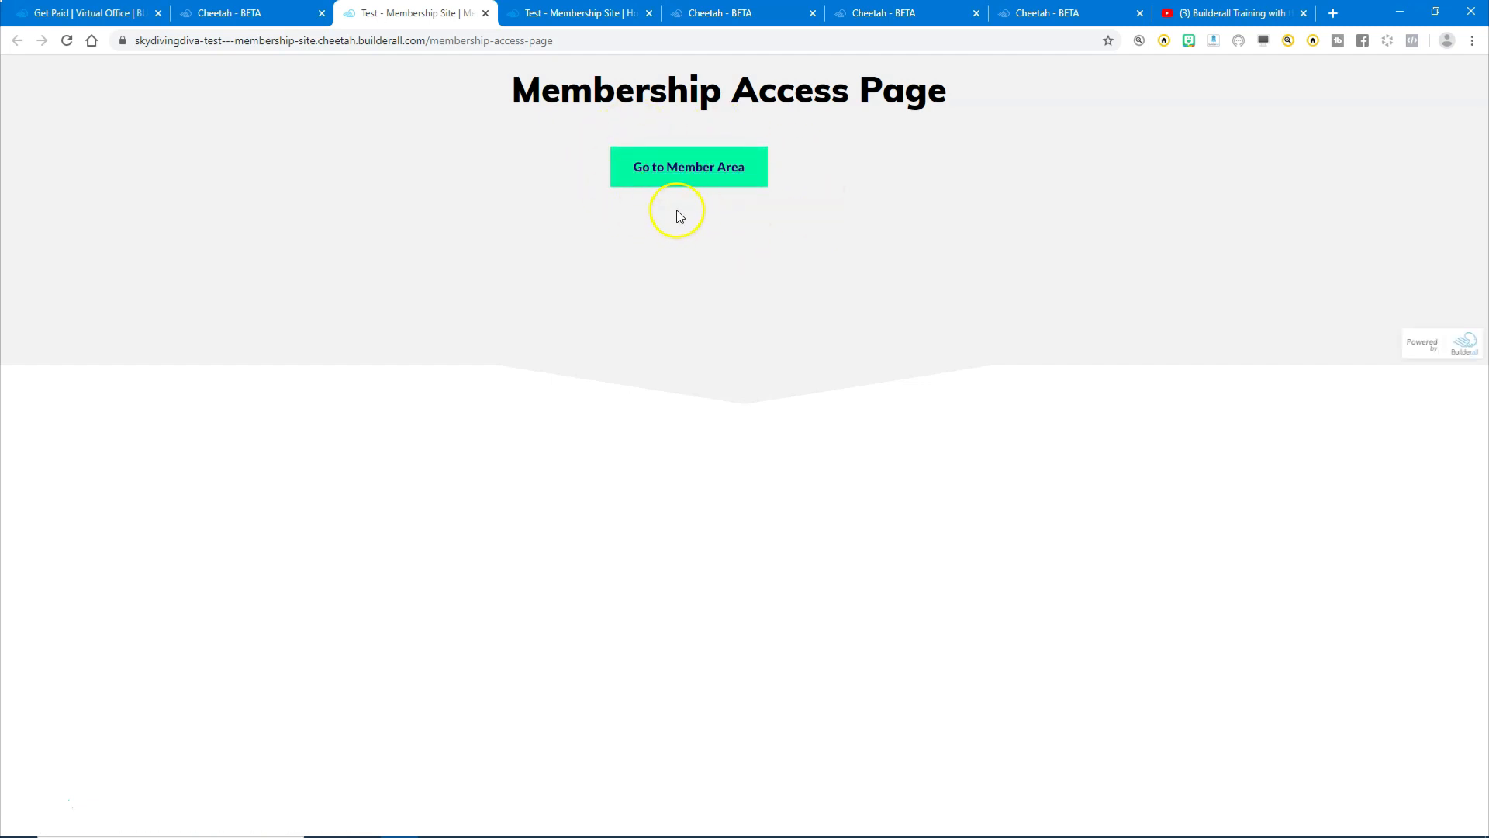
{"action": "left_click", "coordinate": [687, 167]}
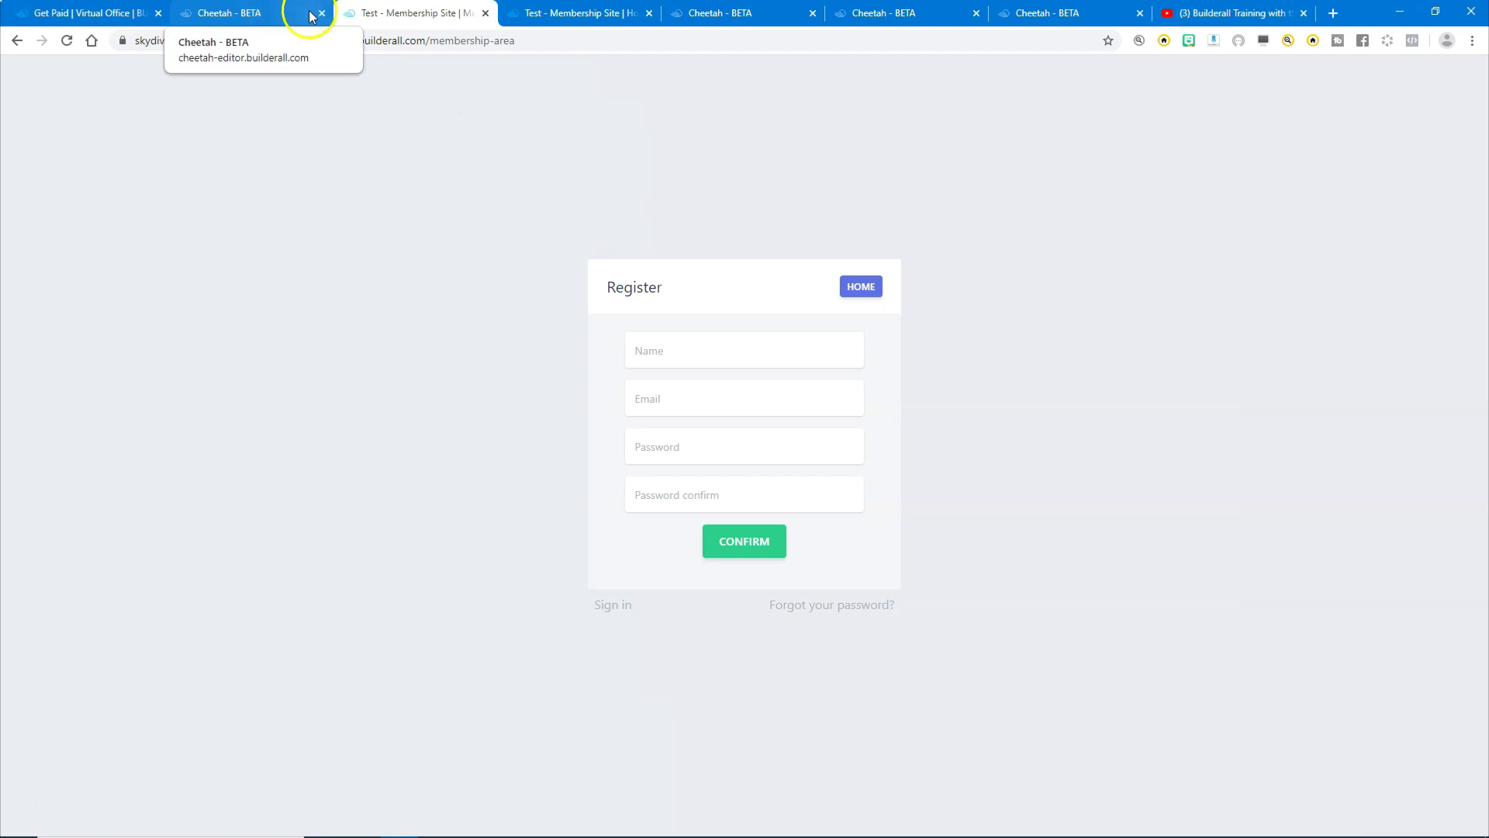
{"action": "left_click", "coordinate": [272, 13]}
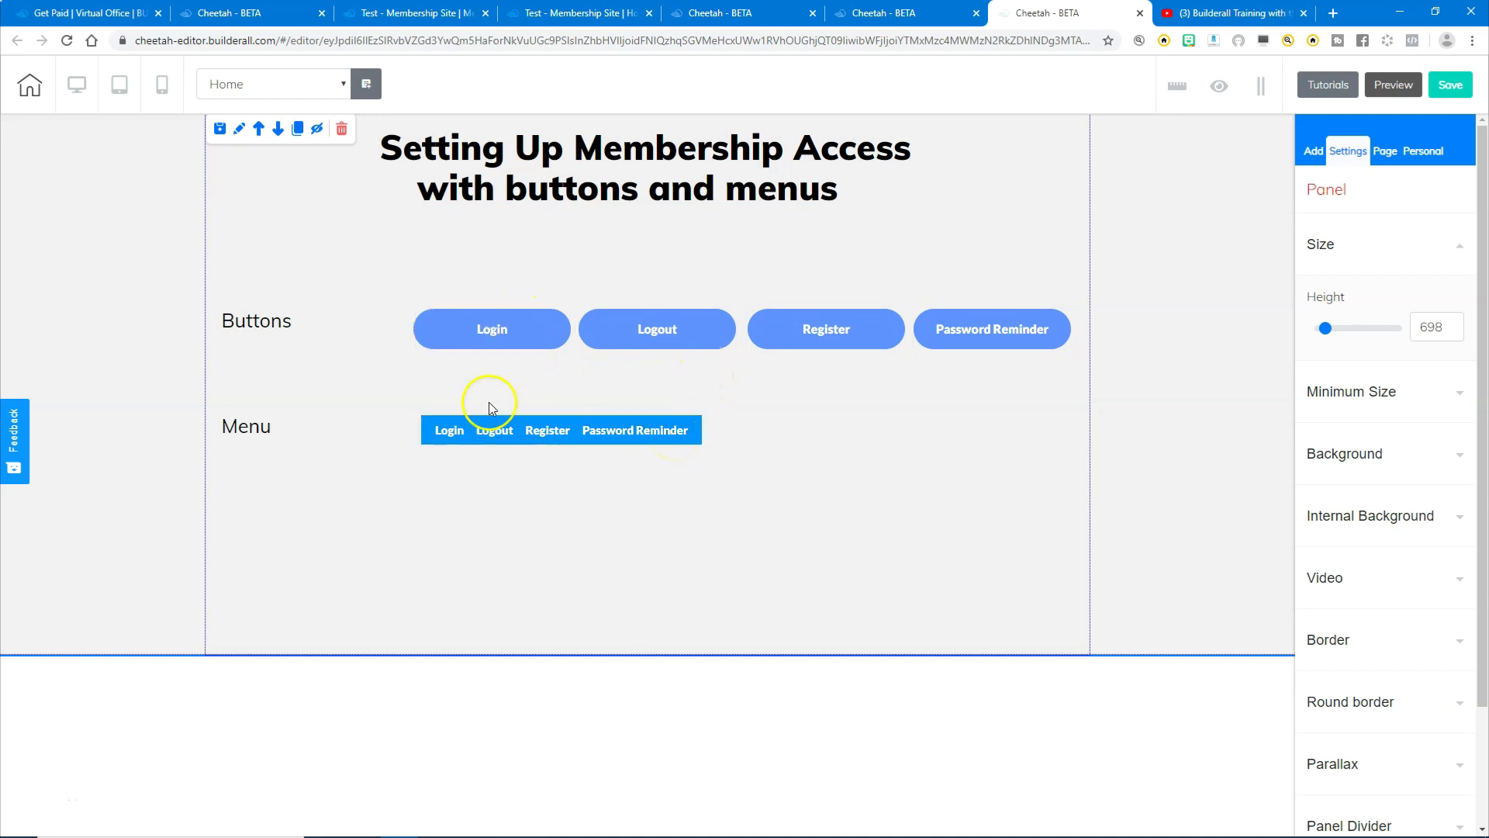
- Select the Login button on the Home page canvas
{"action": "left_click", "coordinate": [490, 330]}
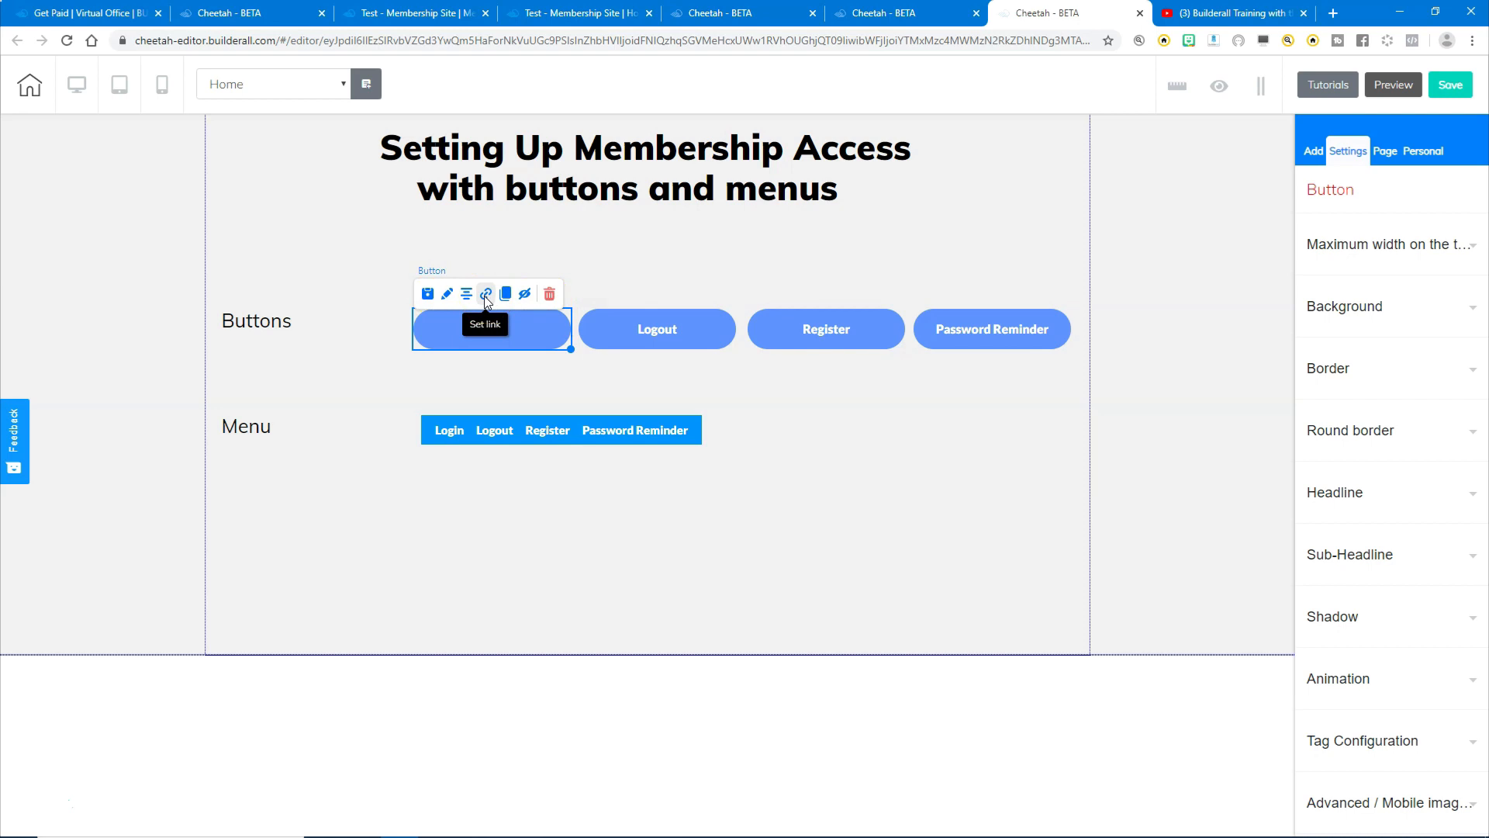
- Link the Login button to the members Login action for Member Area 1, redirecting to Membership Access Page
{"action": "left_click", "coordinate": [484, 295]}
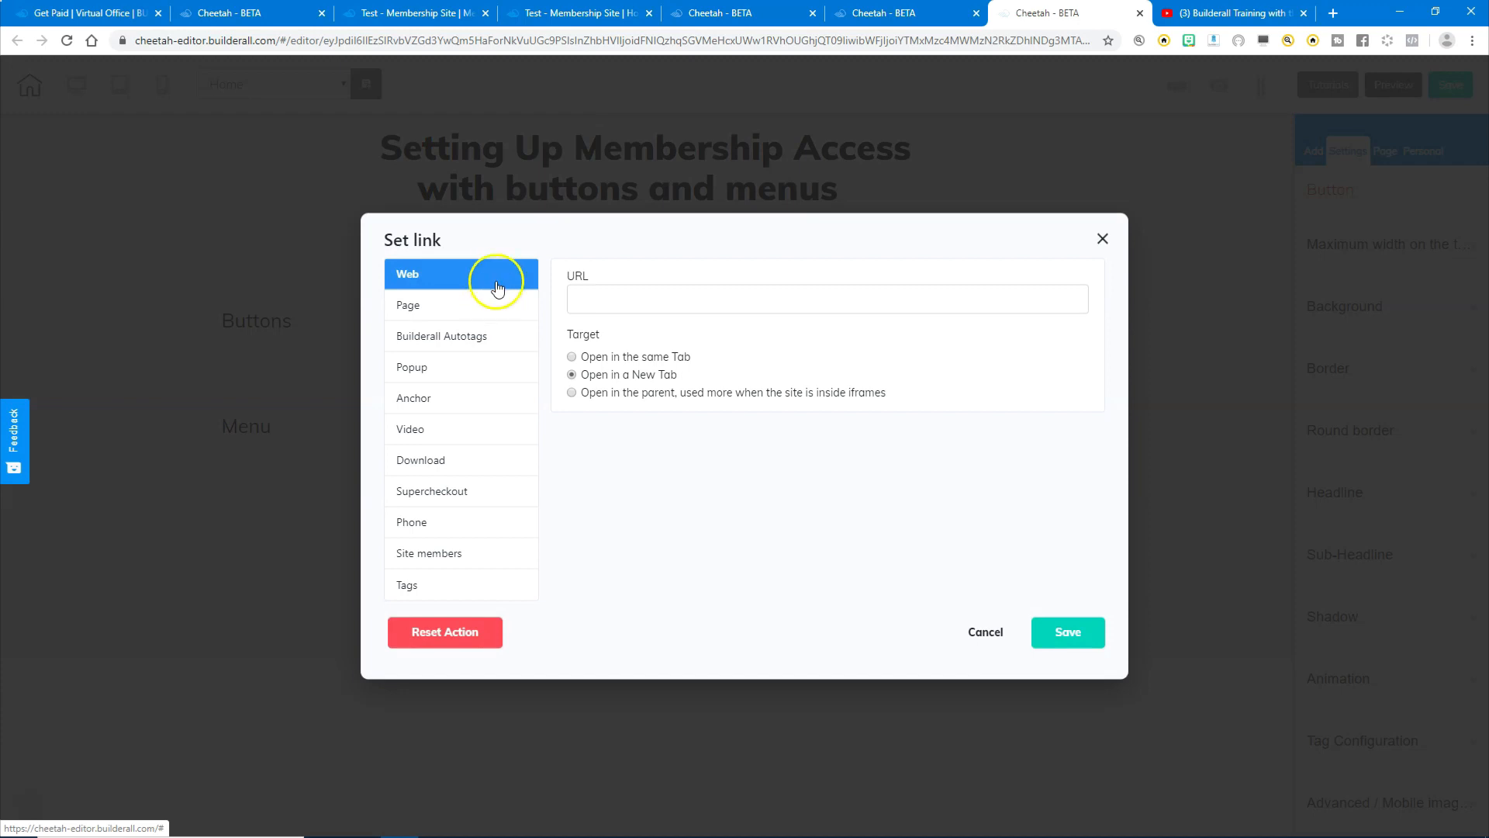
{"action": "left_click", "coordinate": [417, 555]}
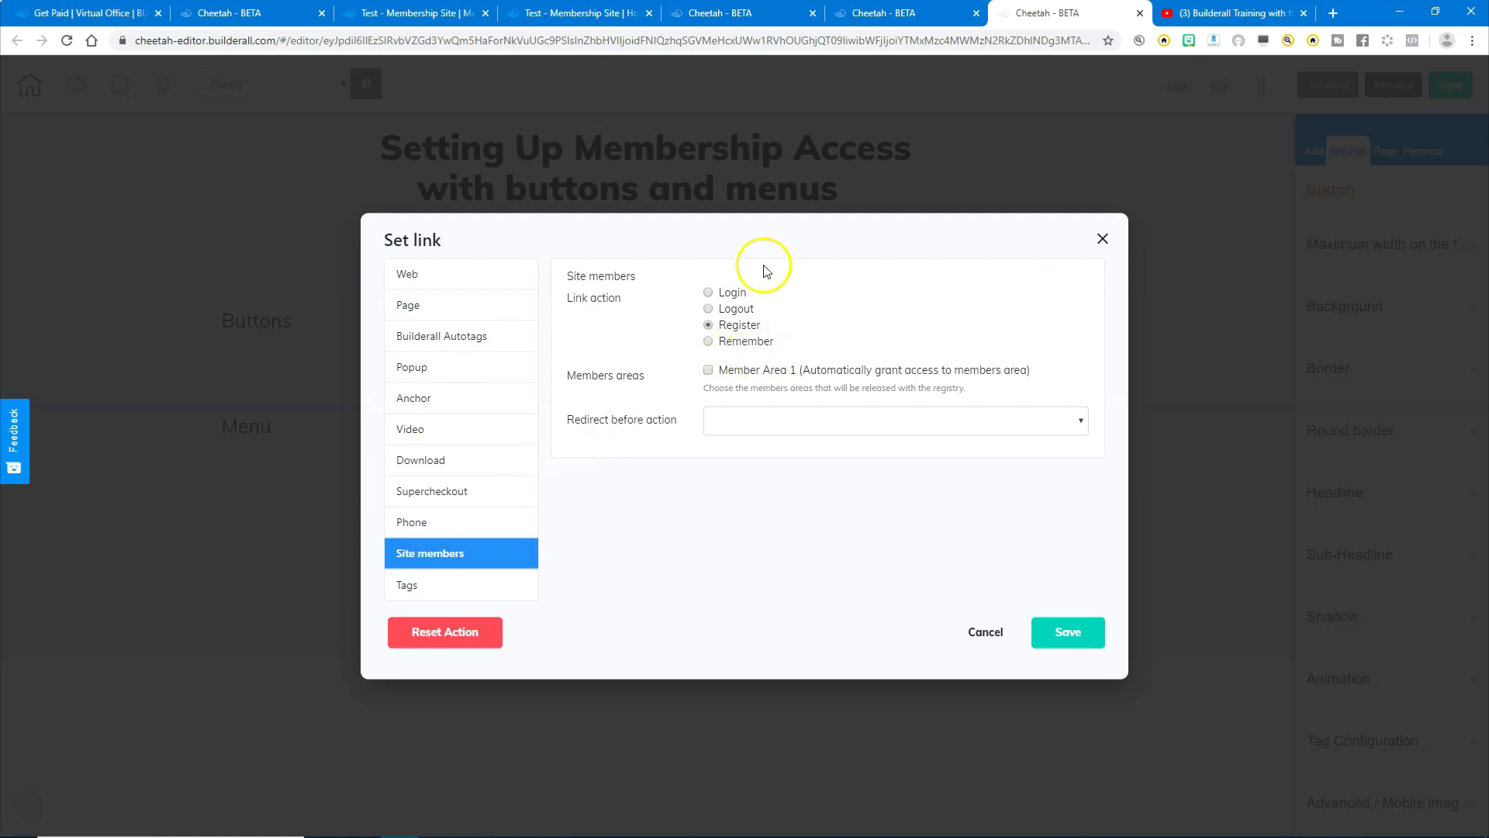
{"action": "left_click", "coordinate": [709, 293]}
{"action": "left_click", "coordinate": [709, 371]}
{"action": "left_click", "coordinate": [755, 424]}
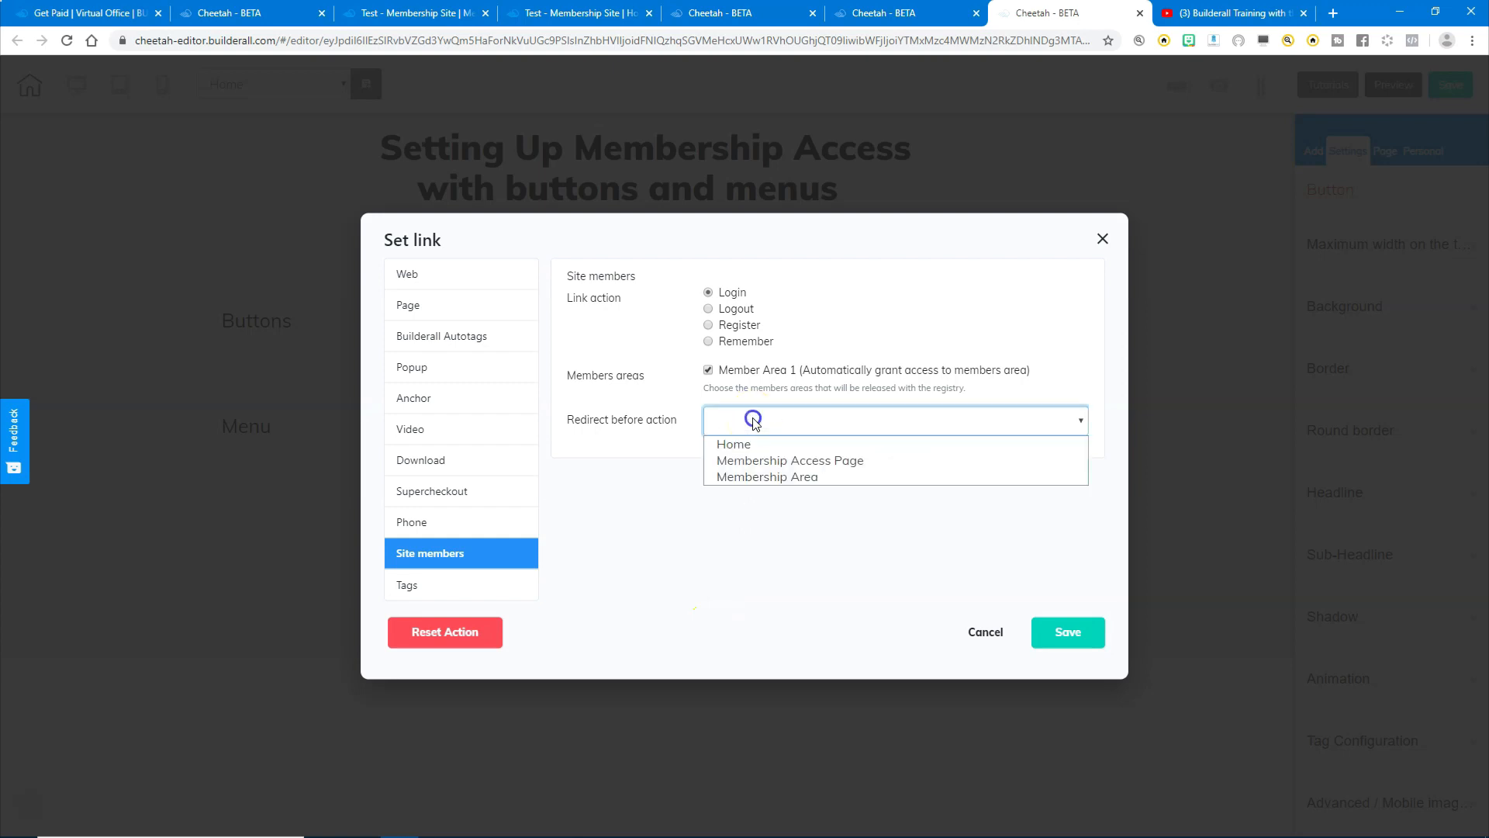
{"action": "left_click", "coordinate": [814, 463]}
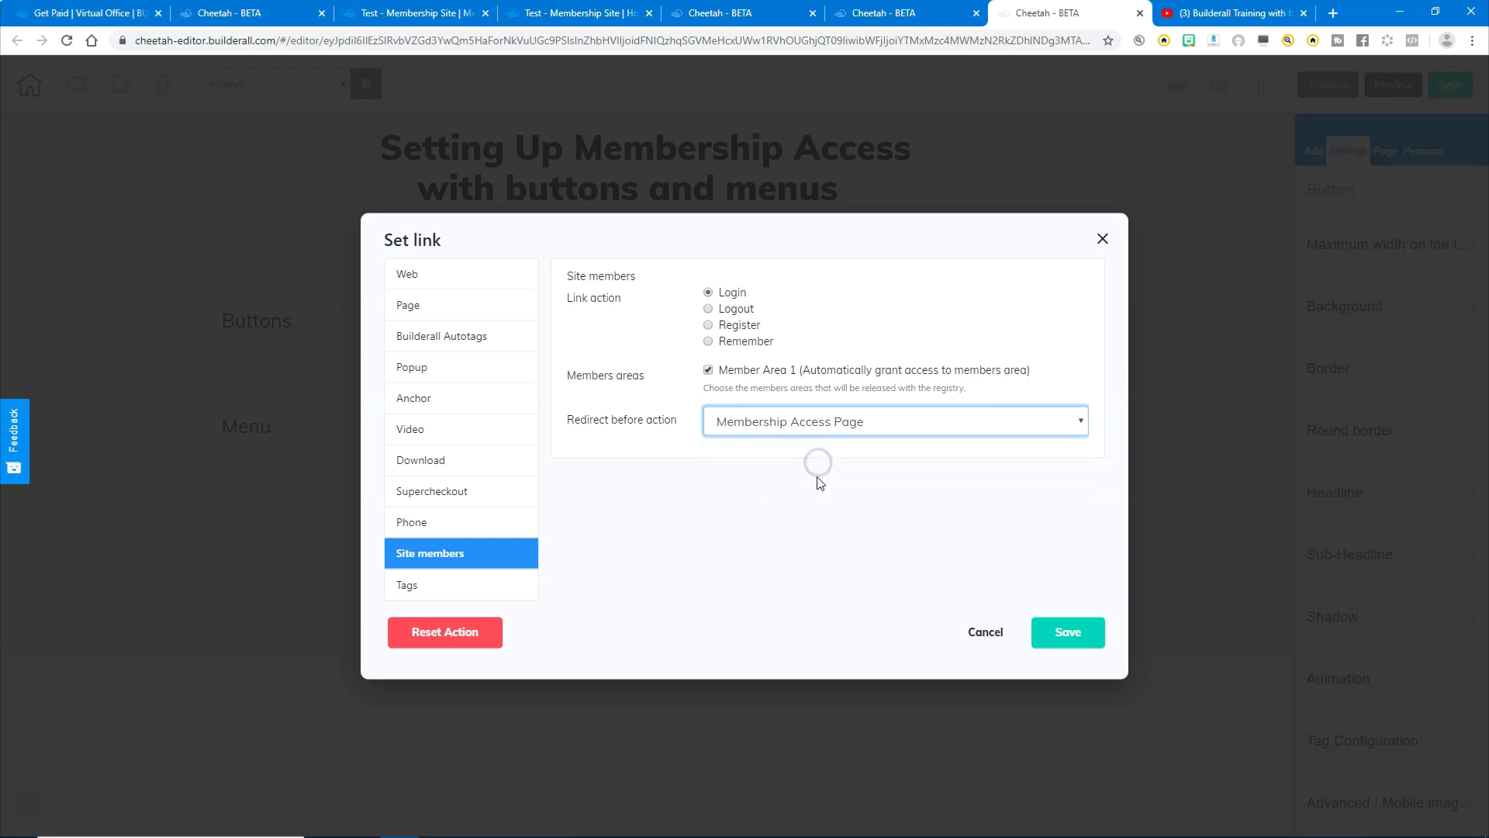
{"action": "left_click", "coordinate": [1067, 630]}
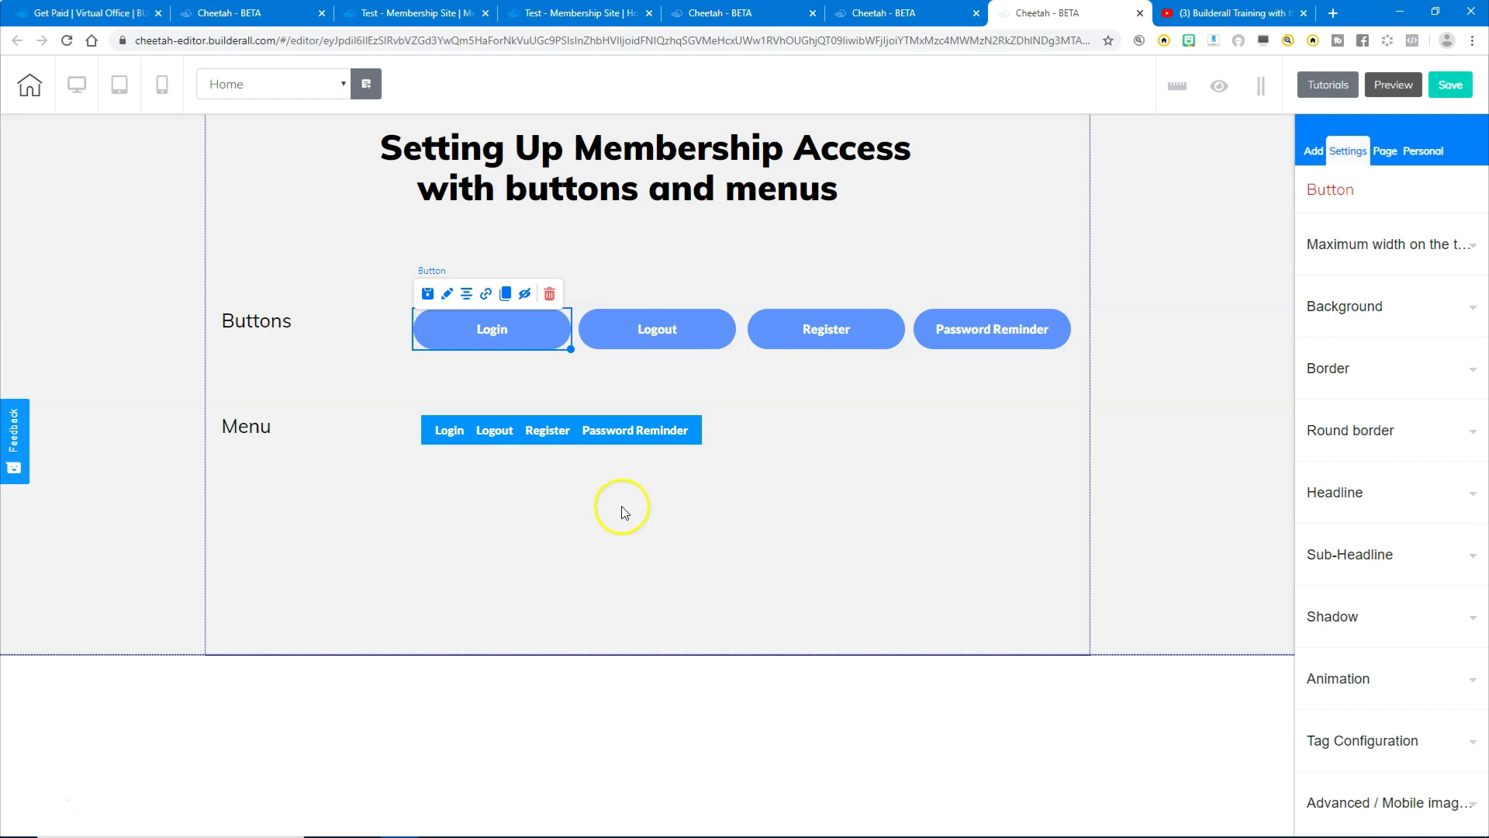
- Link the Logout button to the members Logout action, redirecting to Home
{"action": "left_click", "coordinate": [656, 338]}
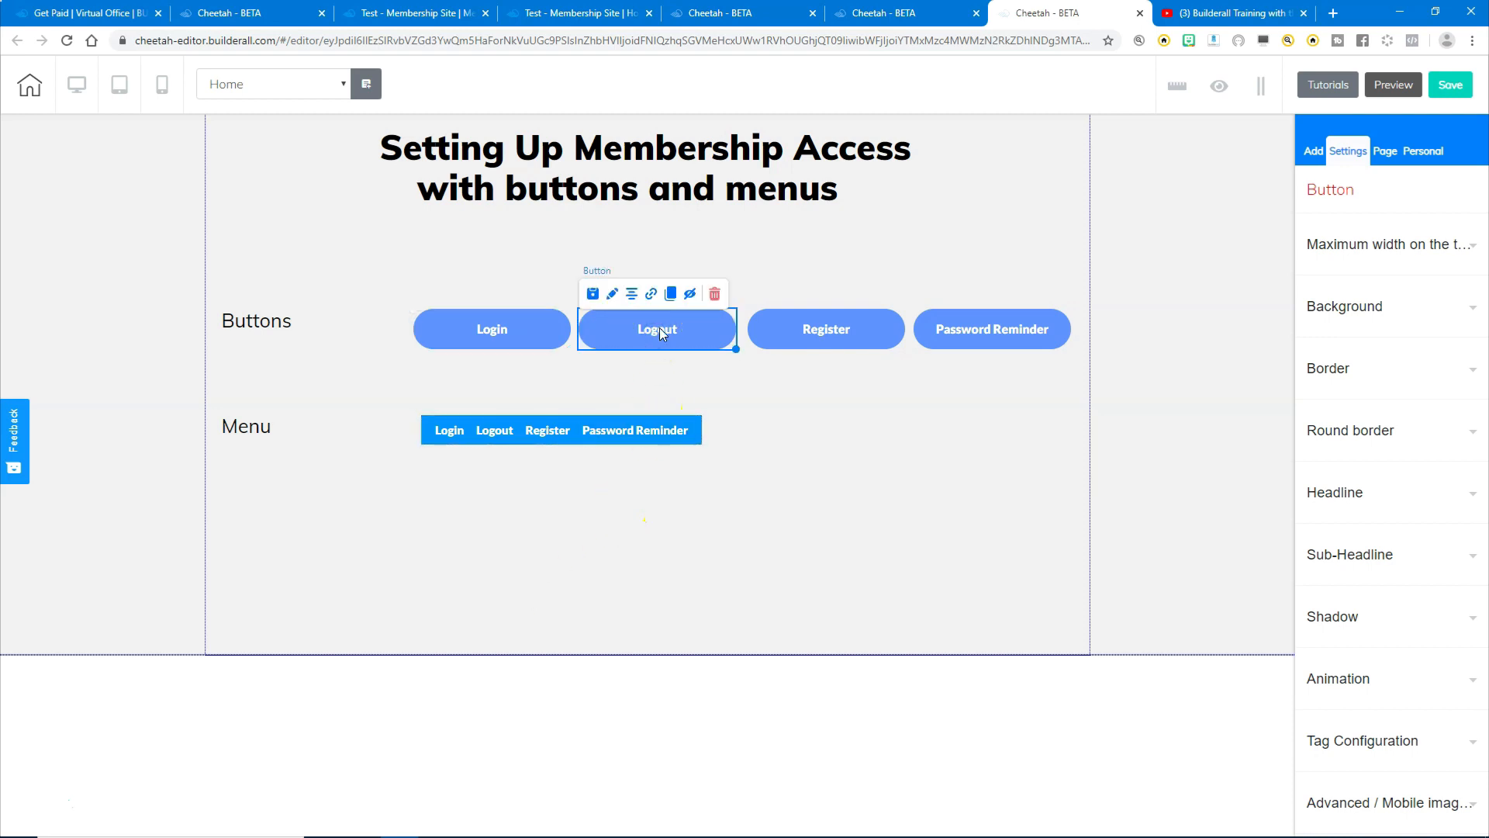
{"action": "left_click", "coordinate": [649, 295]}
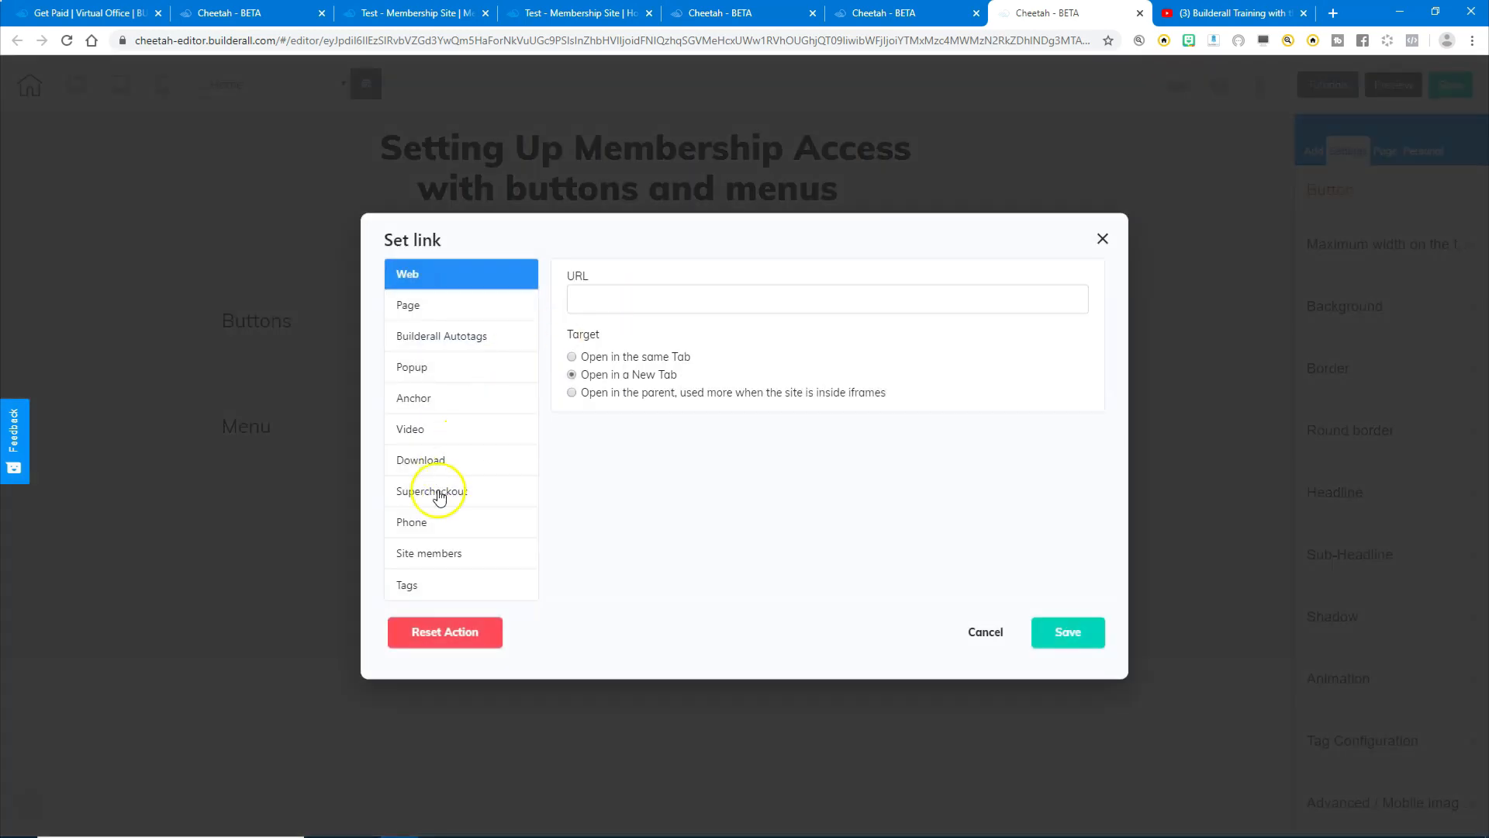
{"action": "left_click", "coordinate": [422, 553]}
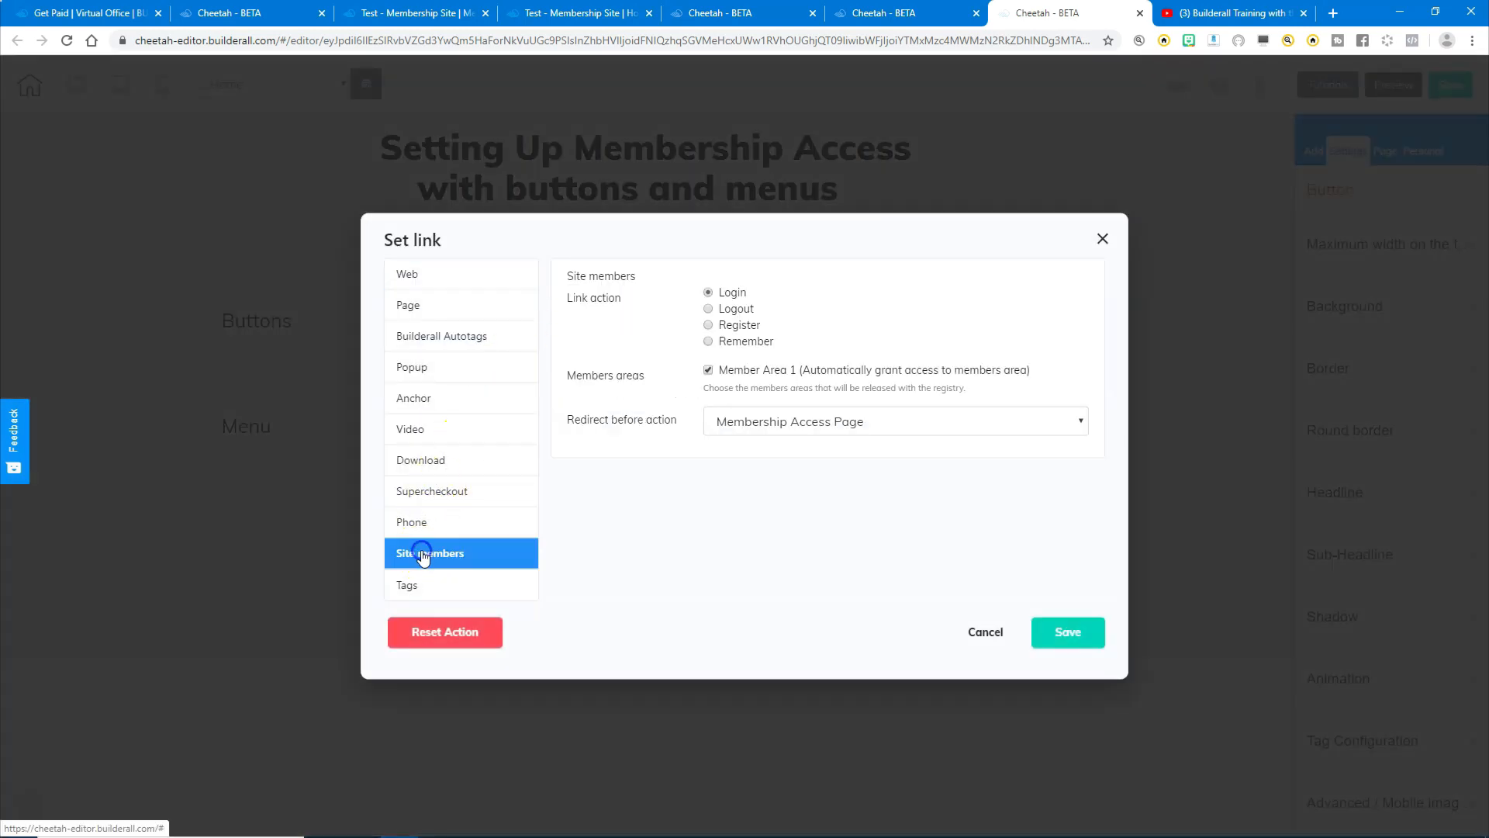
{"action": "left_click", "coordinate": [708, 309]}
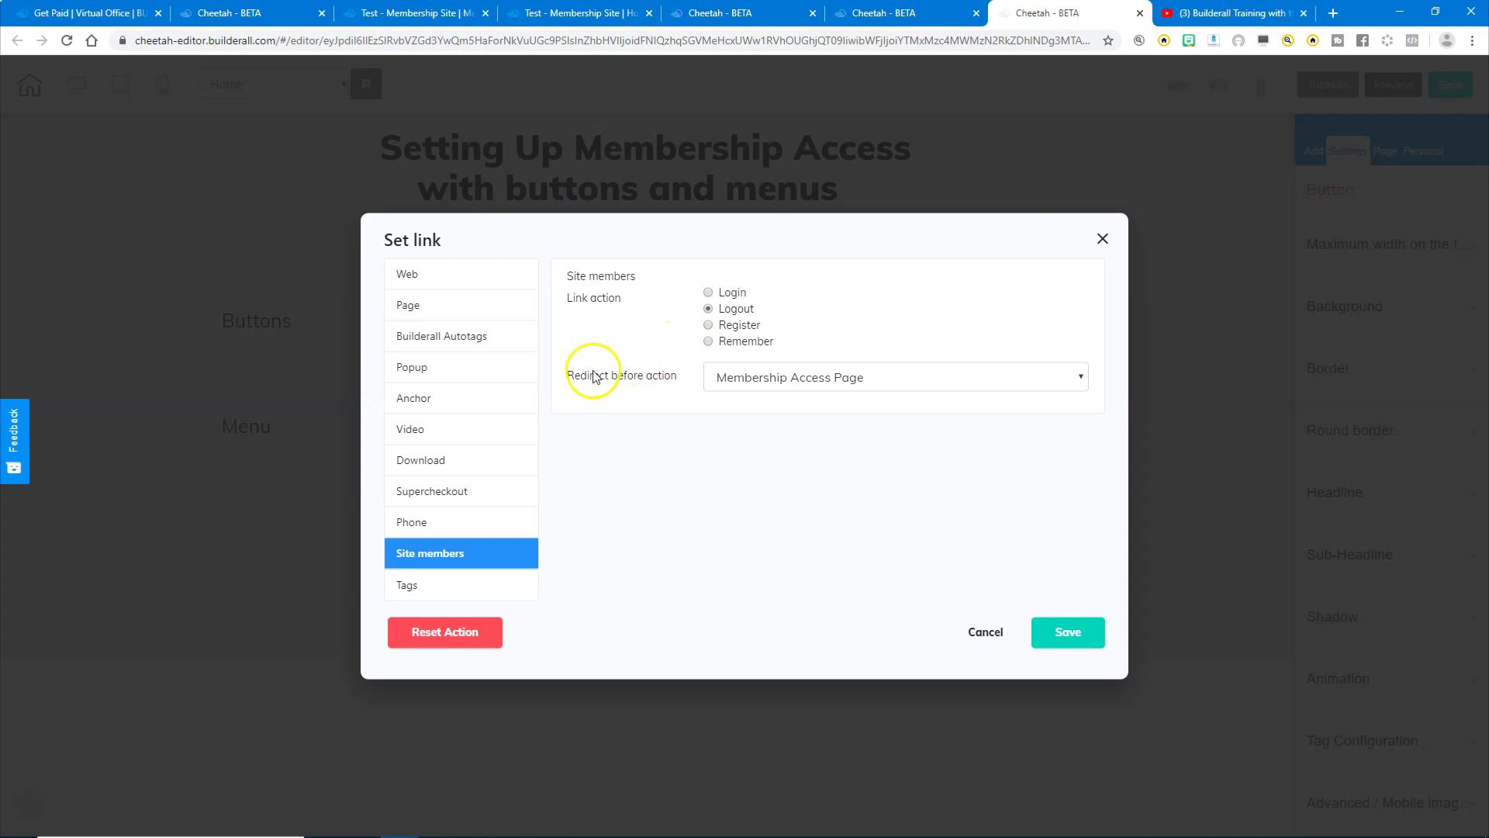
{"action": "left_click", "coordinate": [776, 379]}
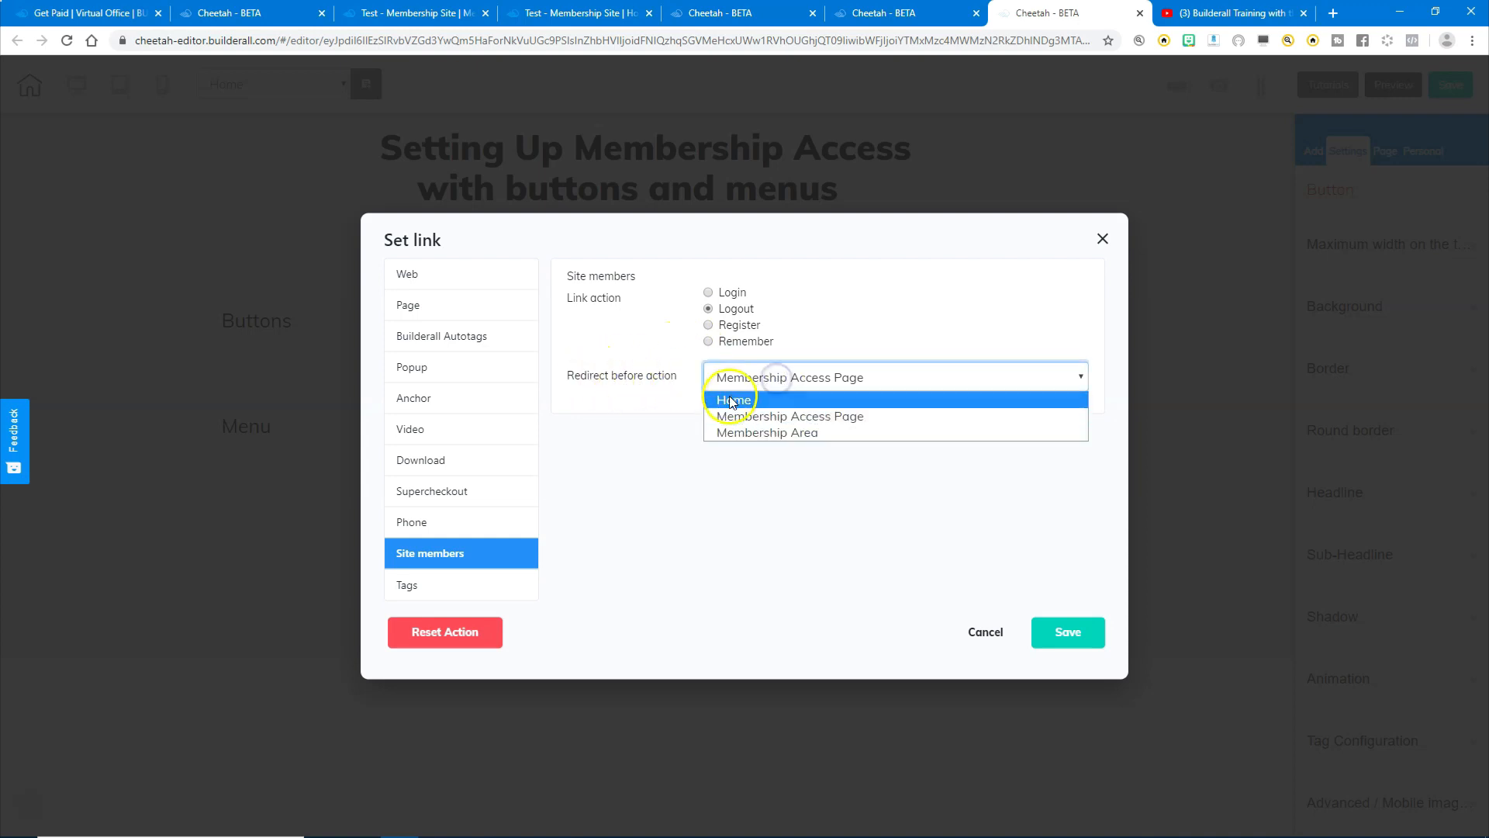
{"action": "left_click", "coordinate": [745, 401]}
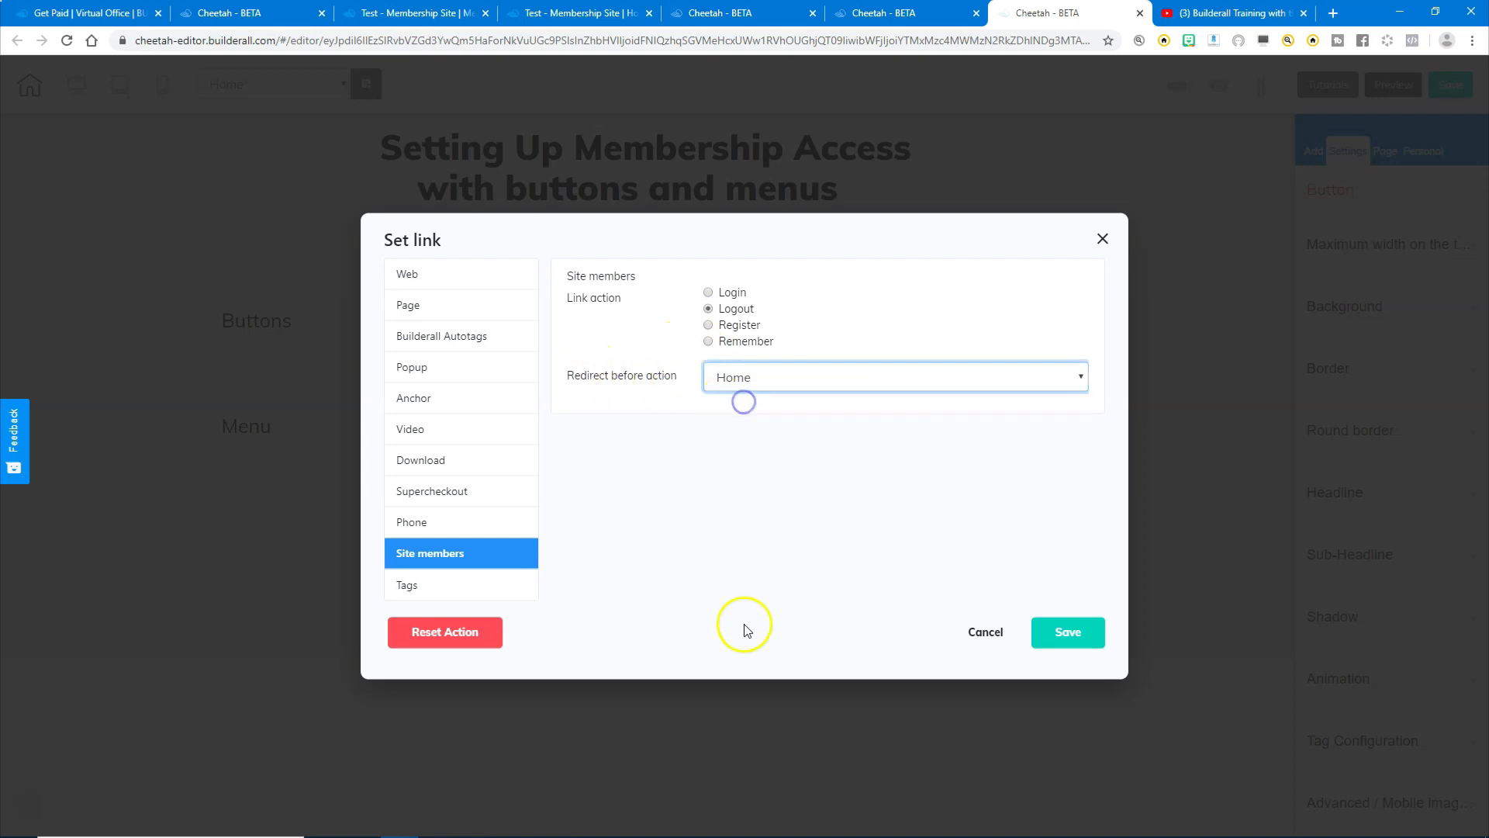
{"action": "left_click", "coordinate": [1052, 630]}
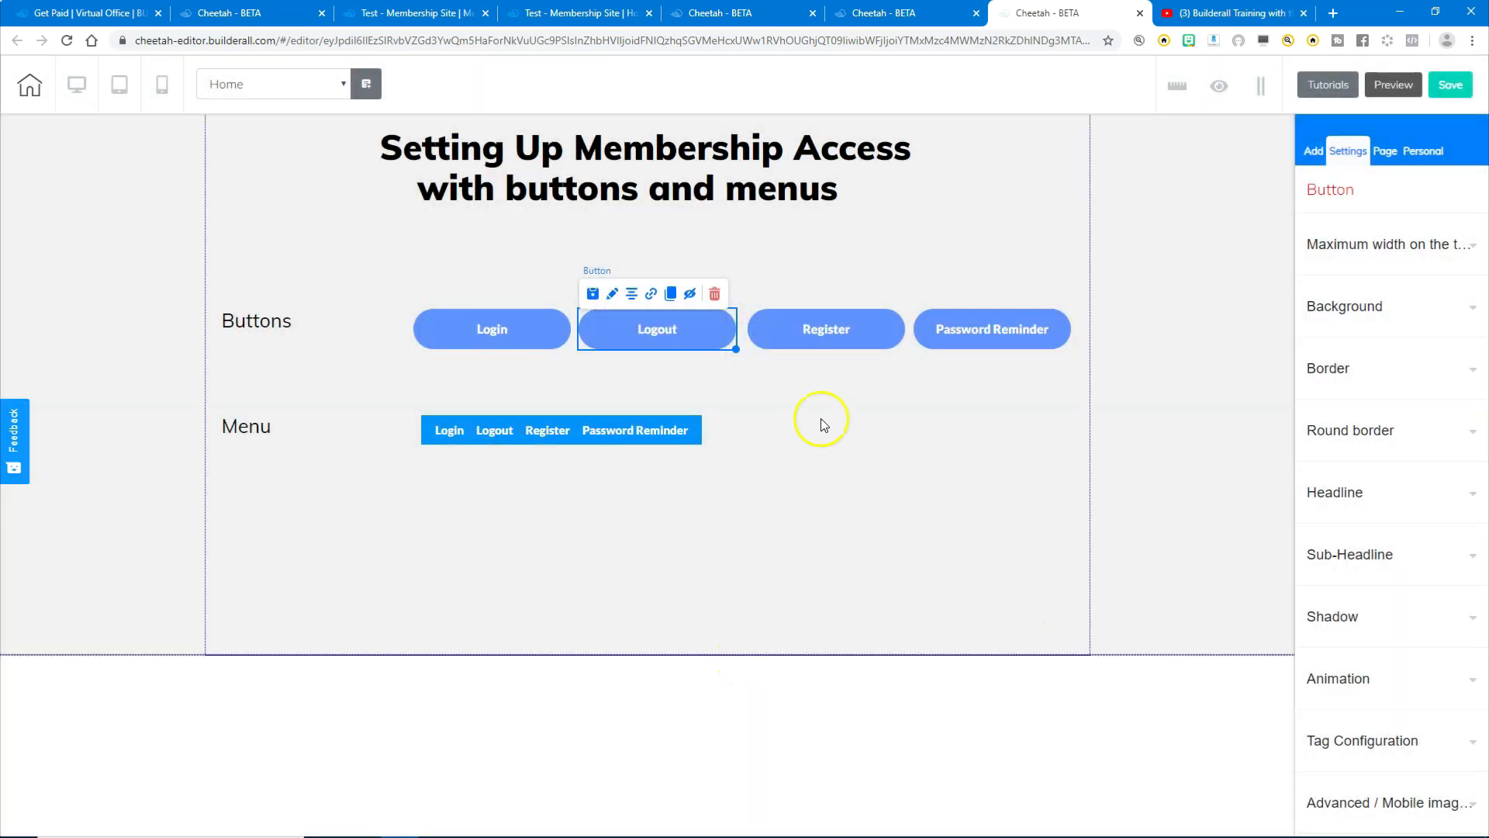
- Link the Register button to the members Register action, redirecting to Membership Access Page
{"action": "left_click", "coordinate": [823, 332]}
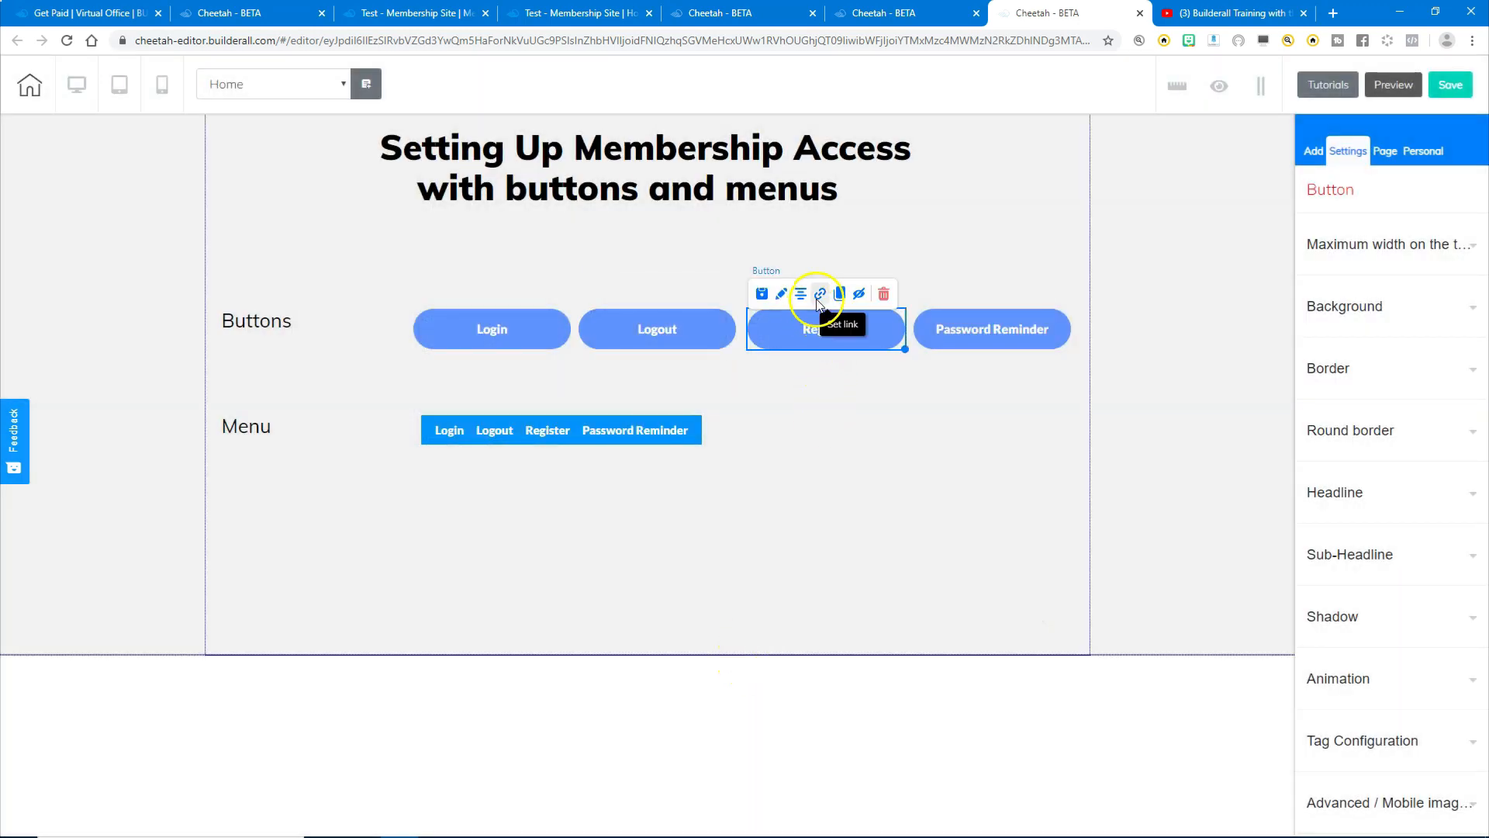
{"action": "left_click", "coordinate": [818, 295]}
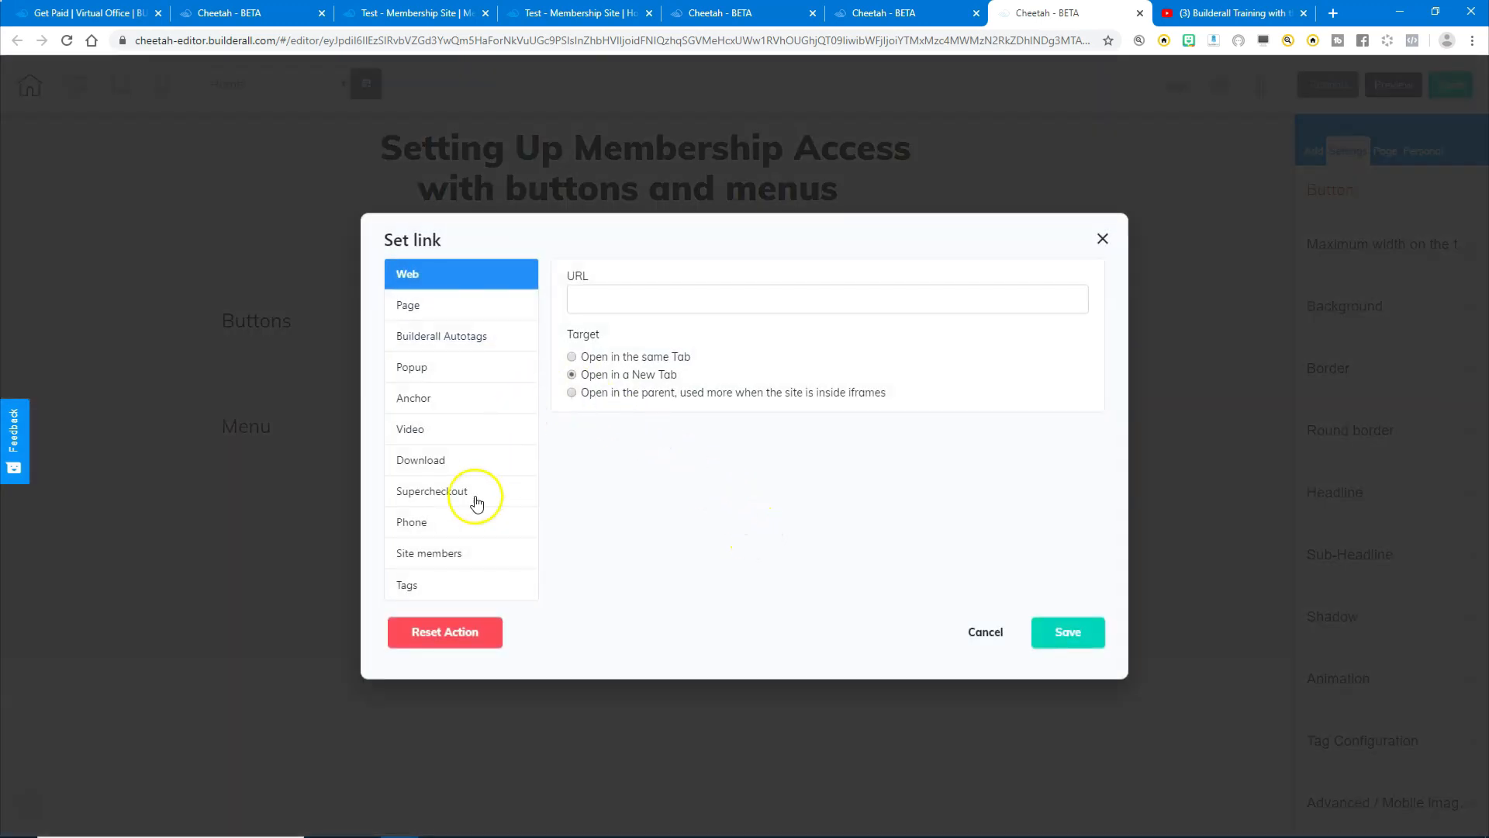
{"action": "left_click", "coordinate": [410, 552]}
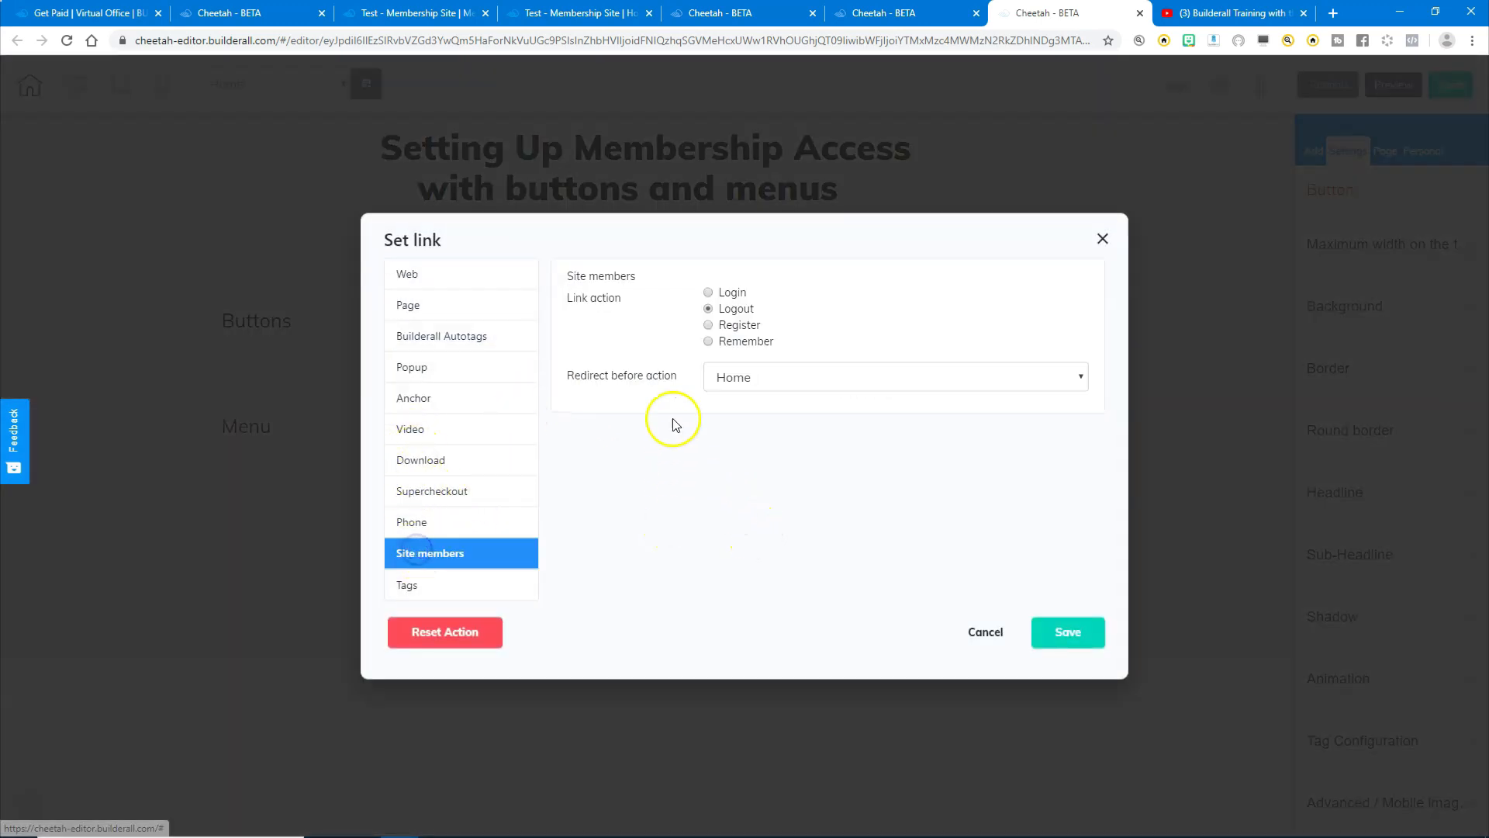
{"action": "left_click", "coordinate": [708, 325]}
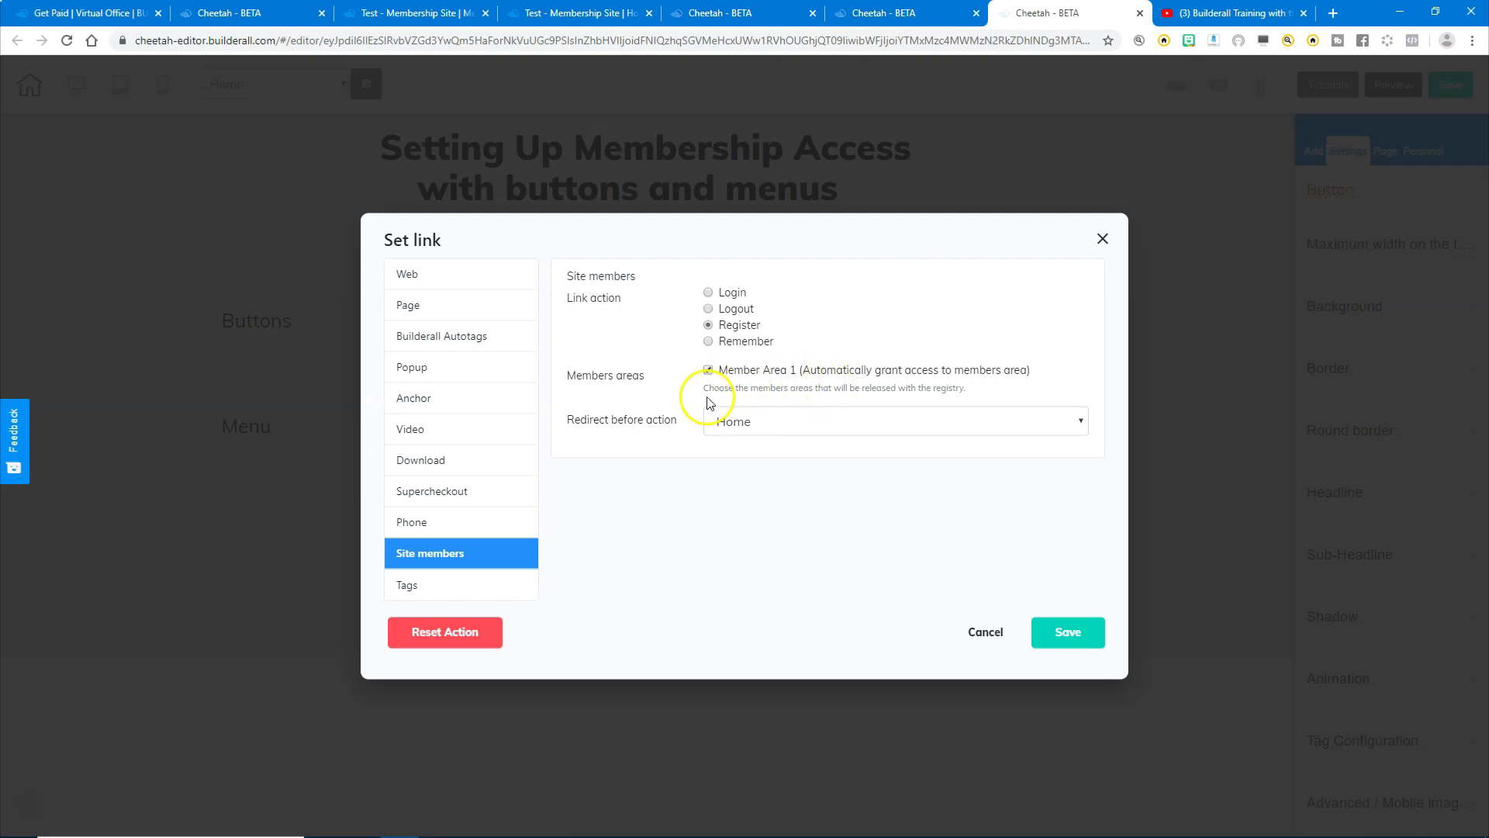
{"action": "left_click", "coordinate": [784, 429]}
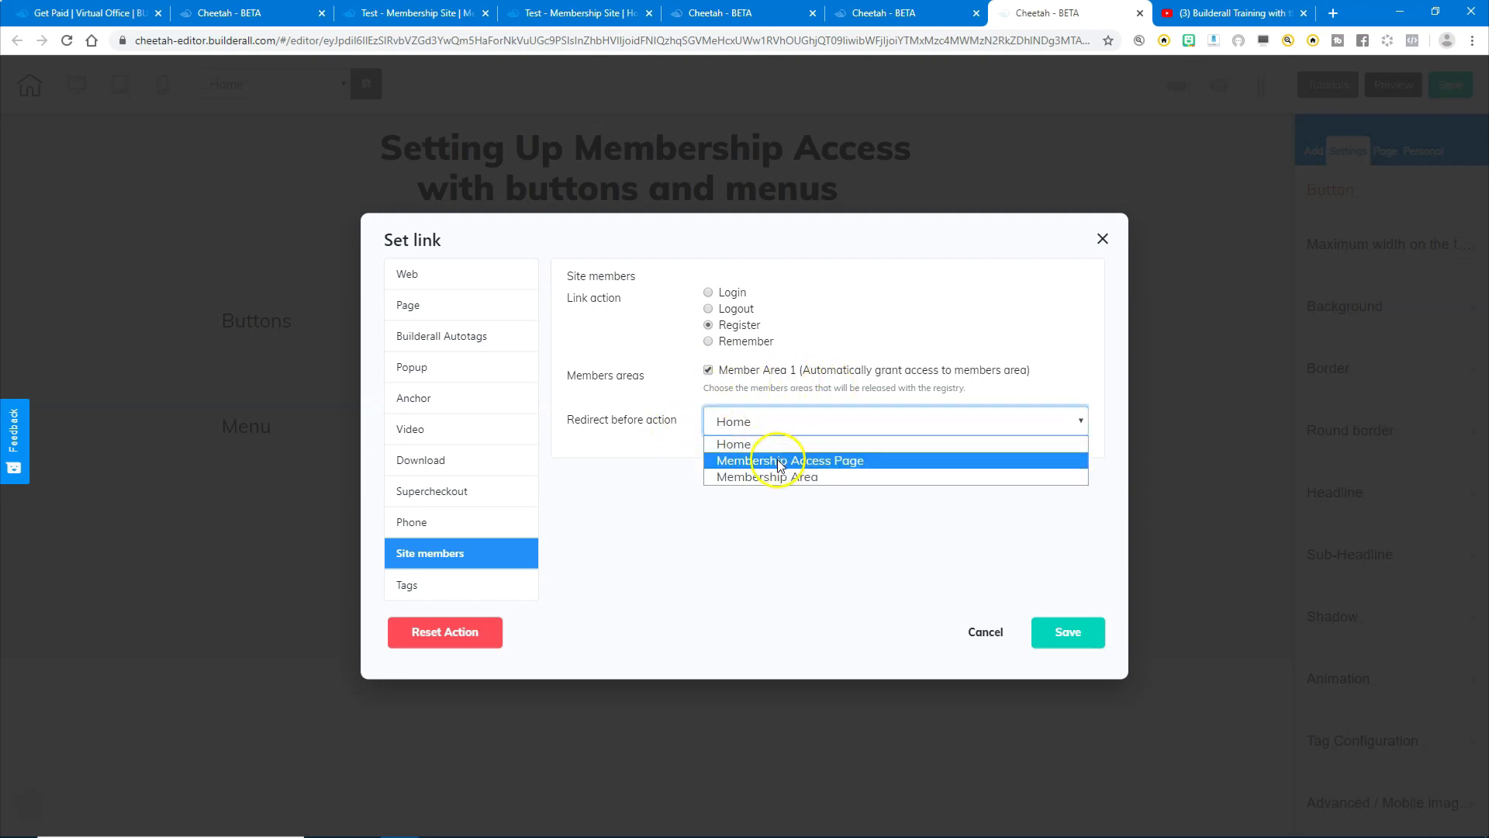
{"action": "left_click", "coordinate": [780, 464]}
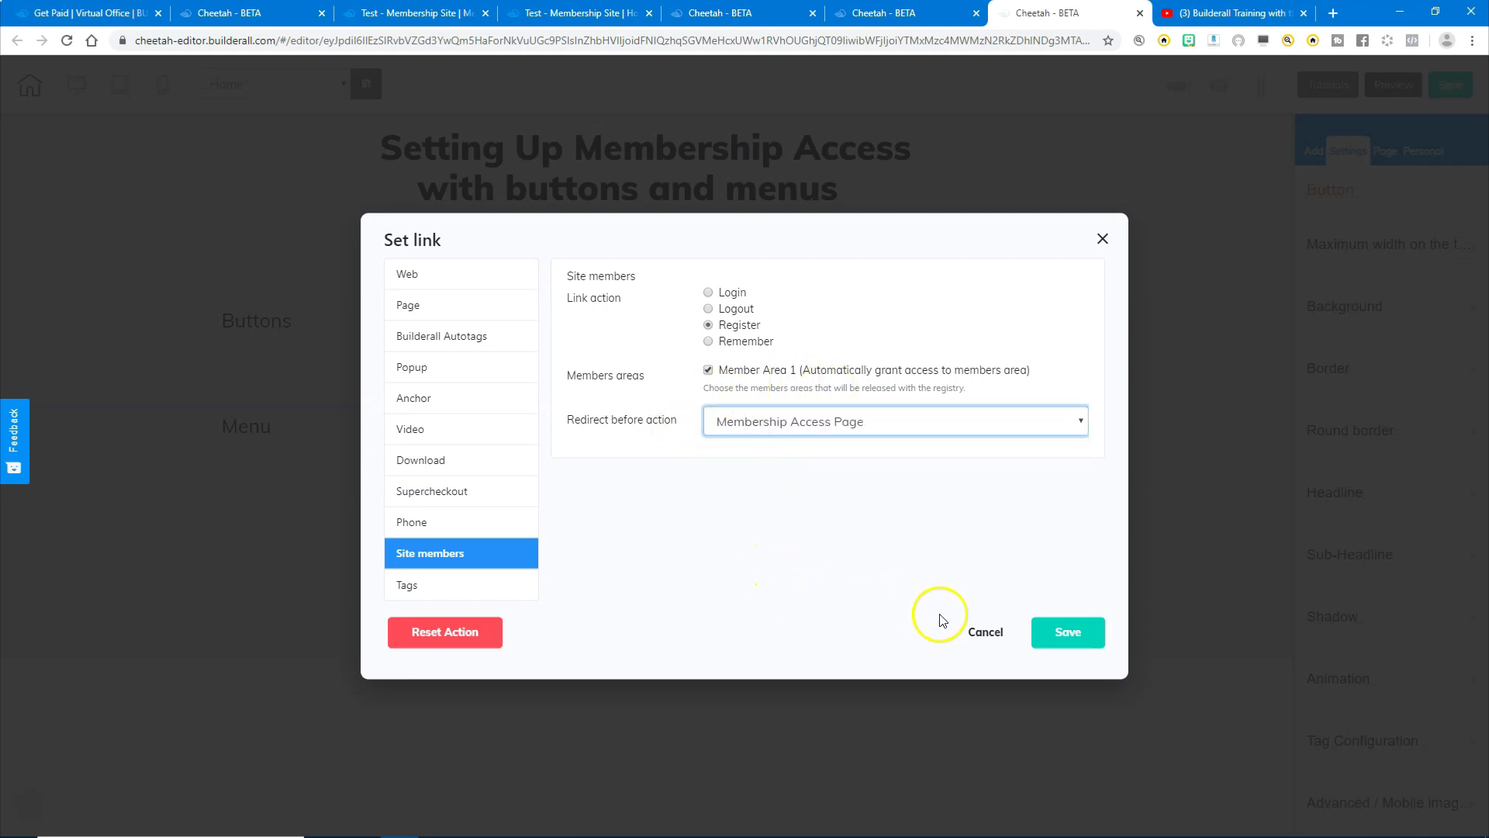
{"action": "left_click", "coordinate": [1075, 632]}
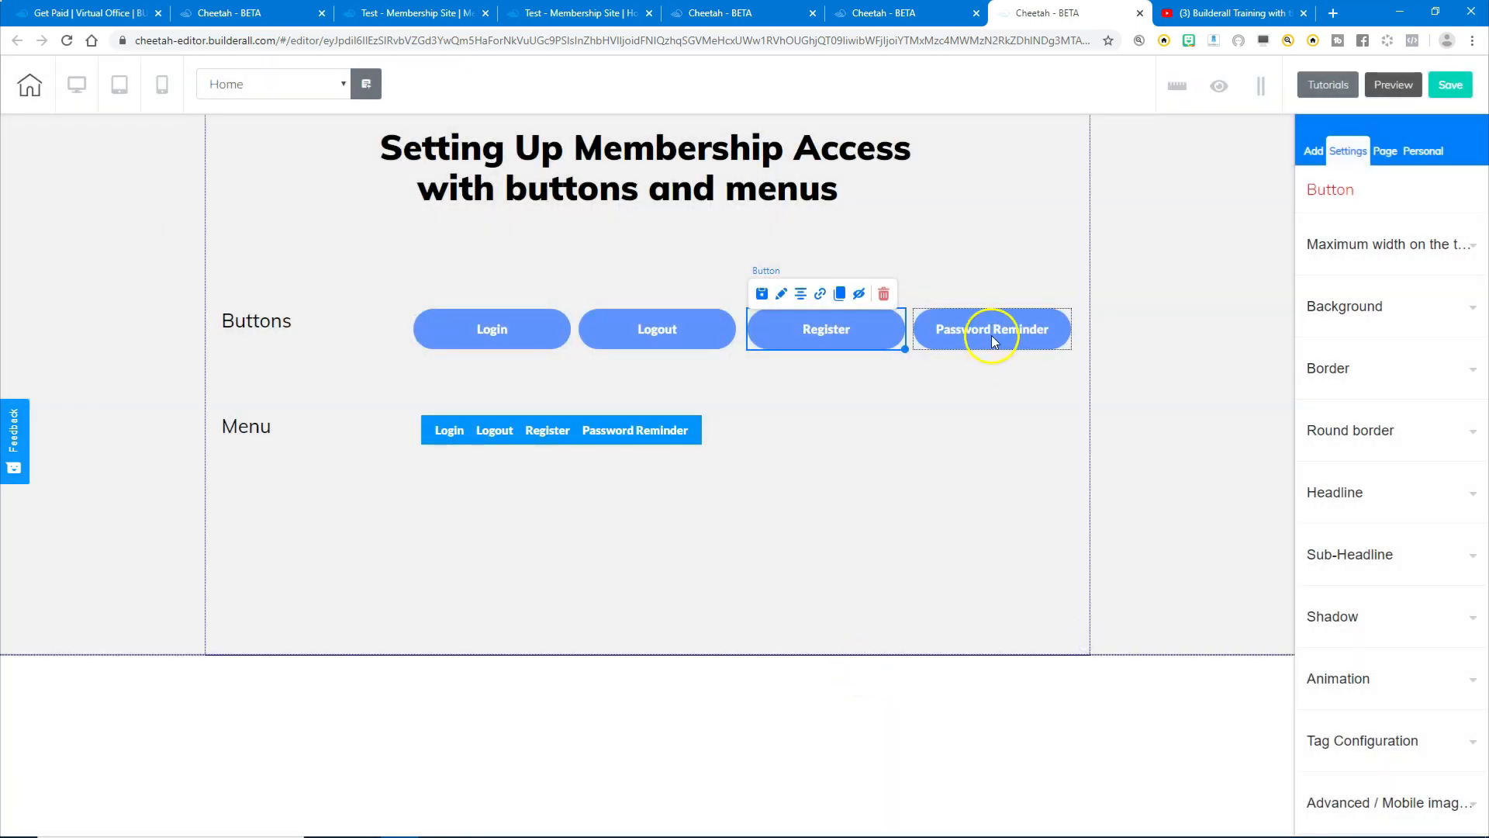
- Link the Password Reminder button to the members Remember action, redirecting to Membership Access Page
{"action": "left_click", "coordinate": [993, 338]}
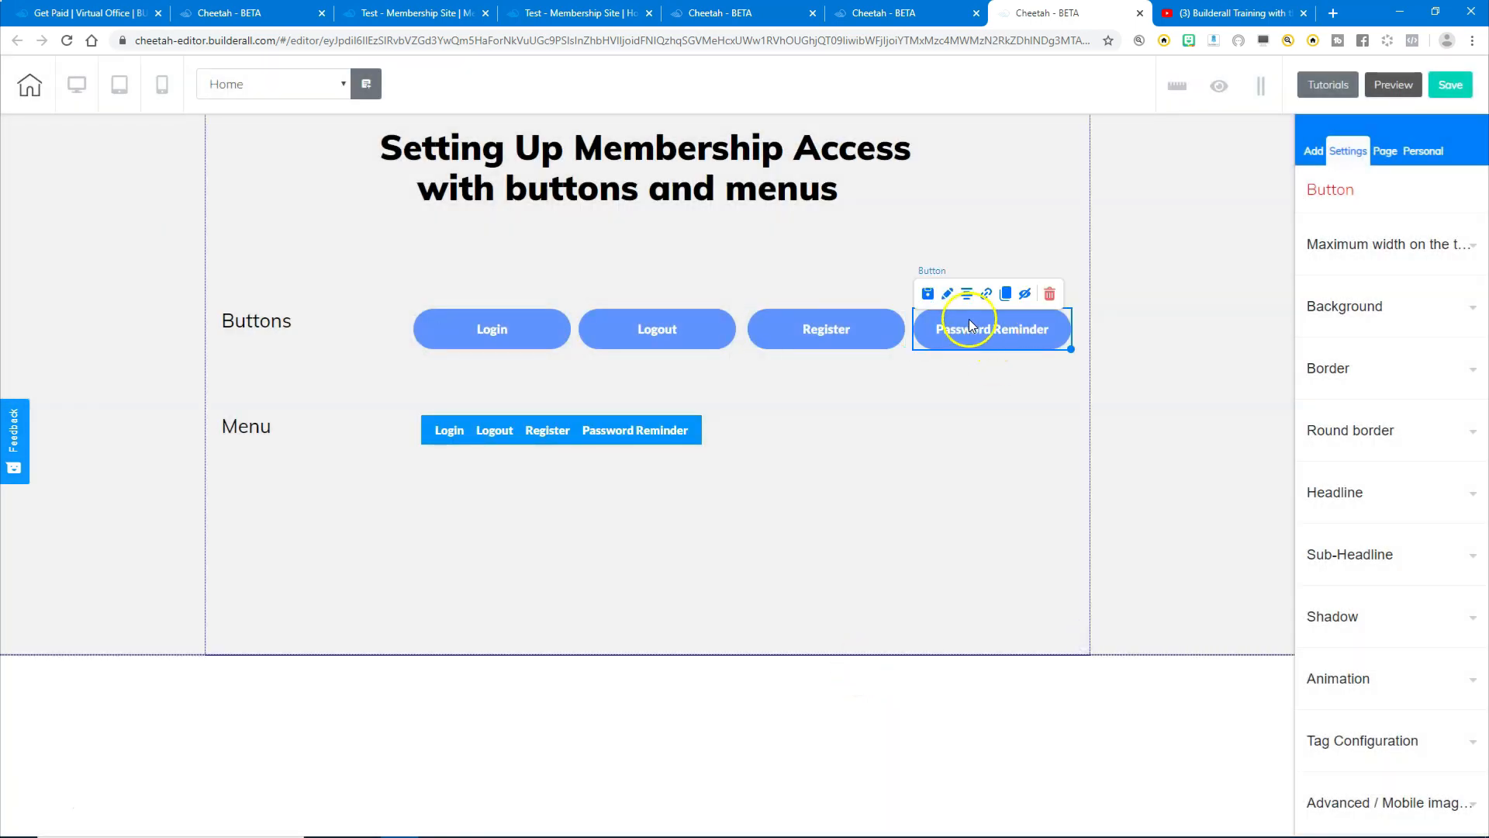
{"action": "left_click", "coordinate": [984, 294]}
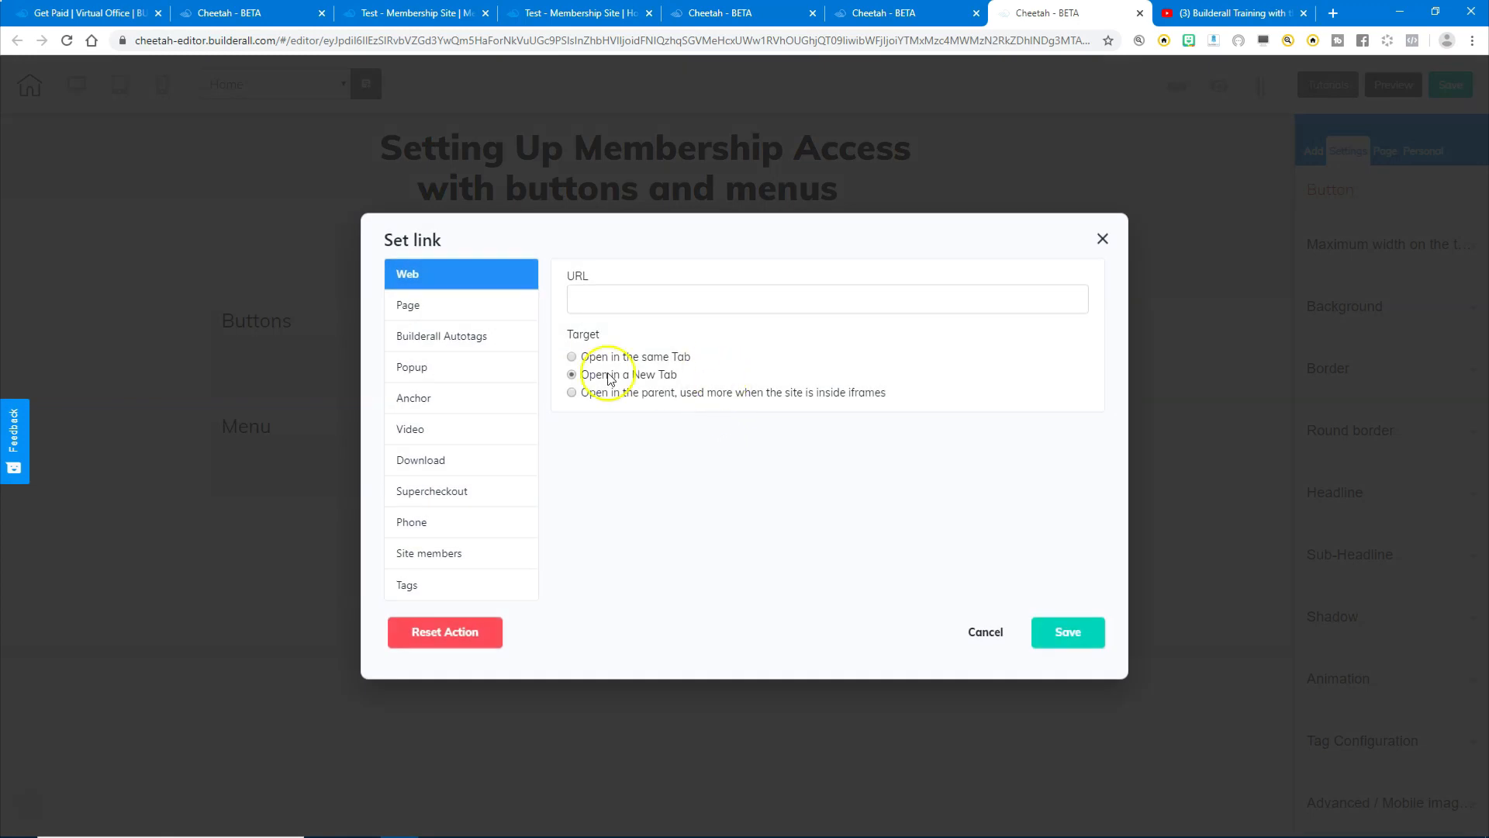
{"action": "left_click", "coordinate": [427, 558]}
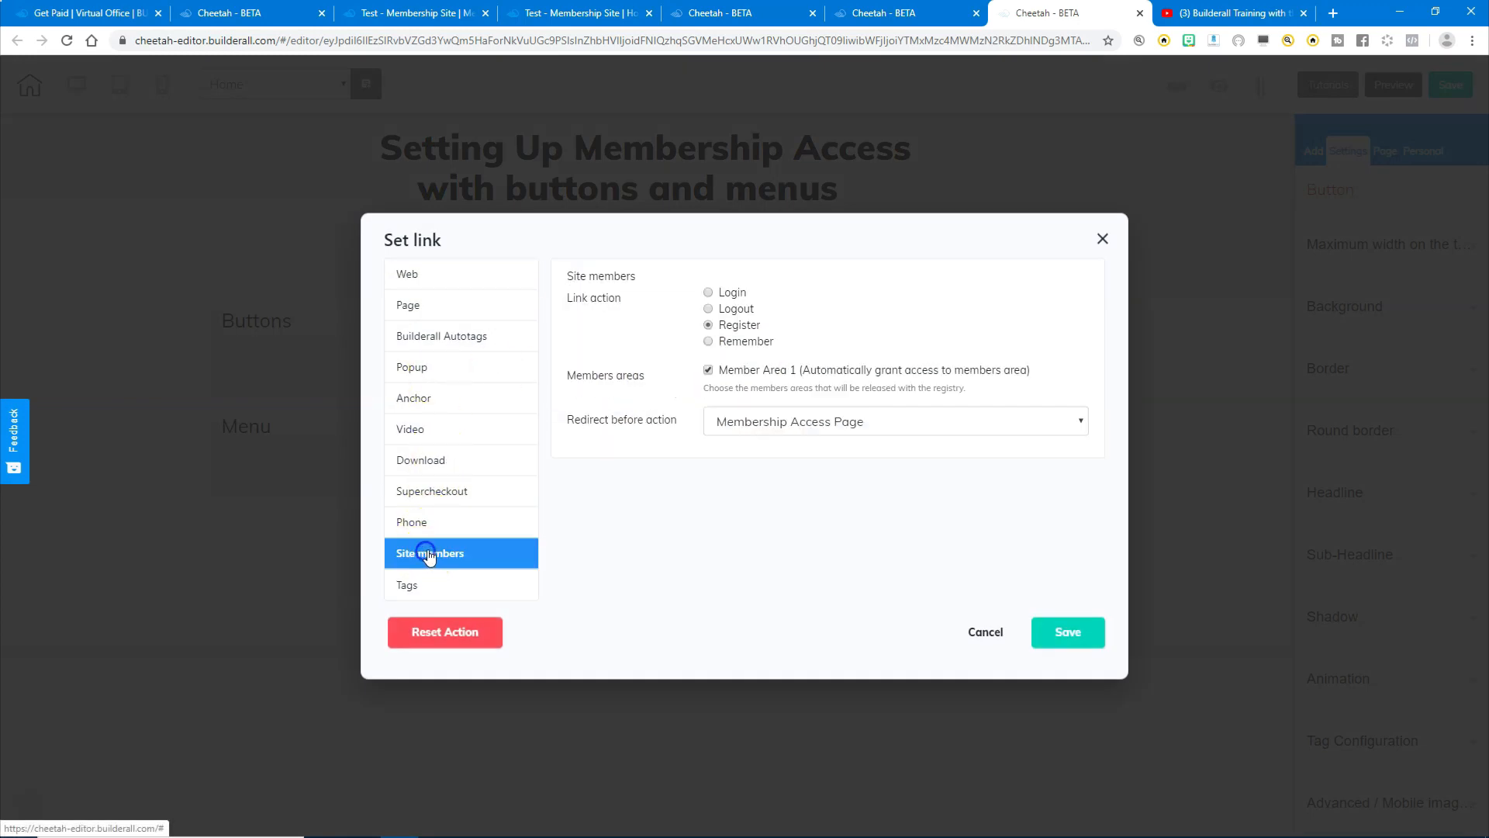
{"action": "left_click", "coordinate": [730, 343]}
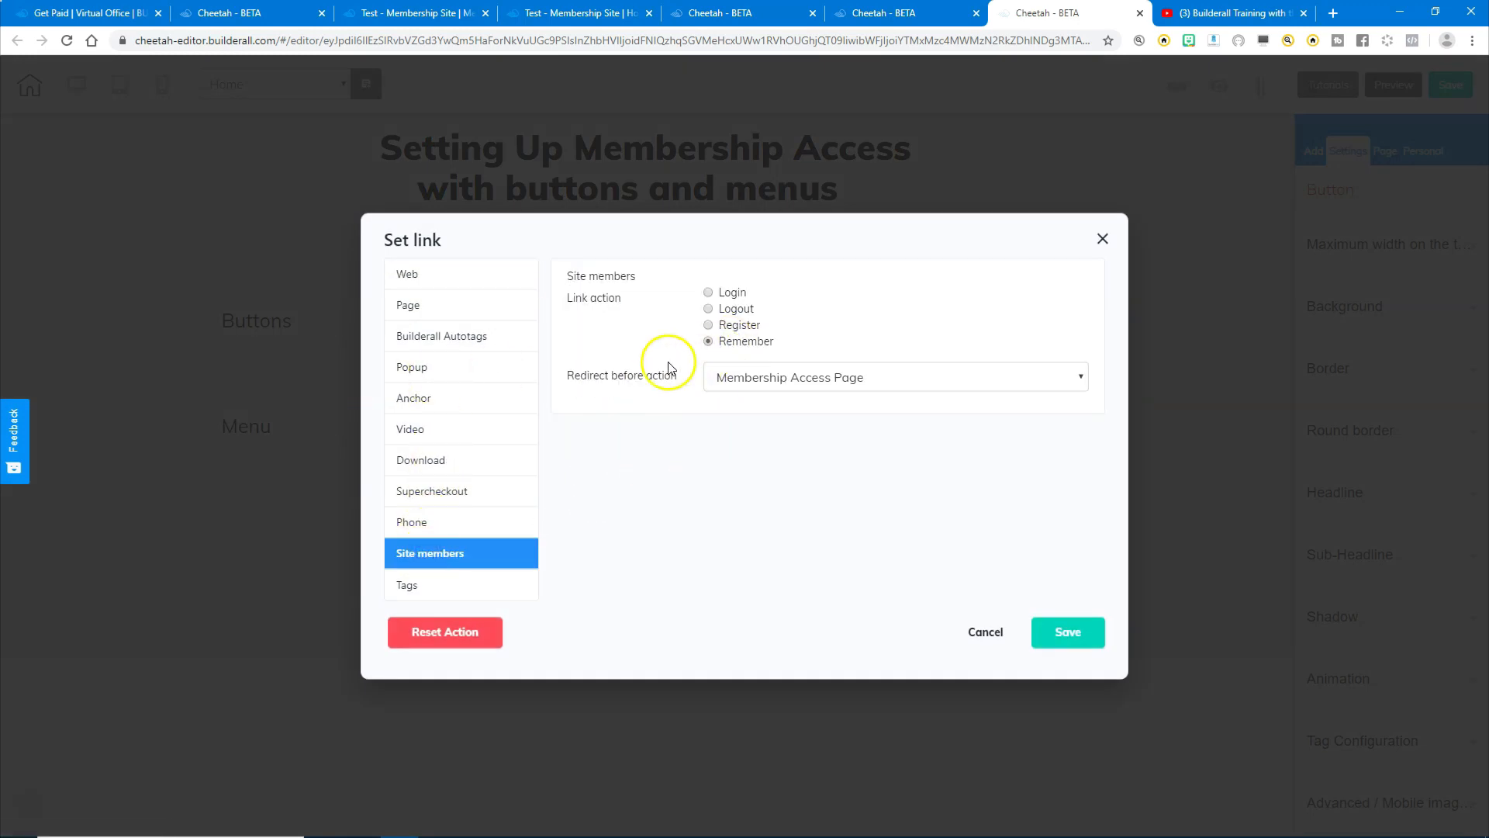
{"action": "left_click", "coordinate": [791, 377]}
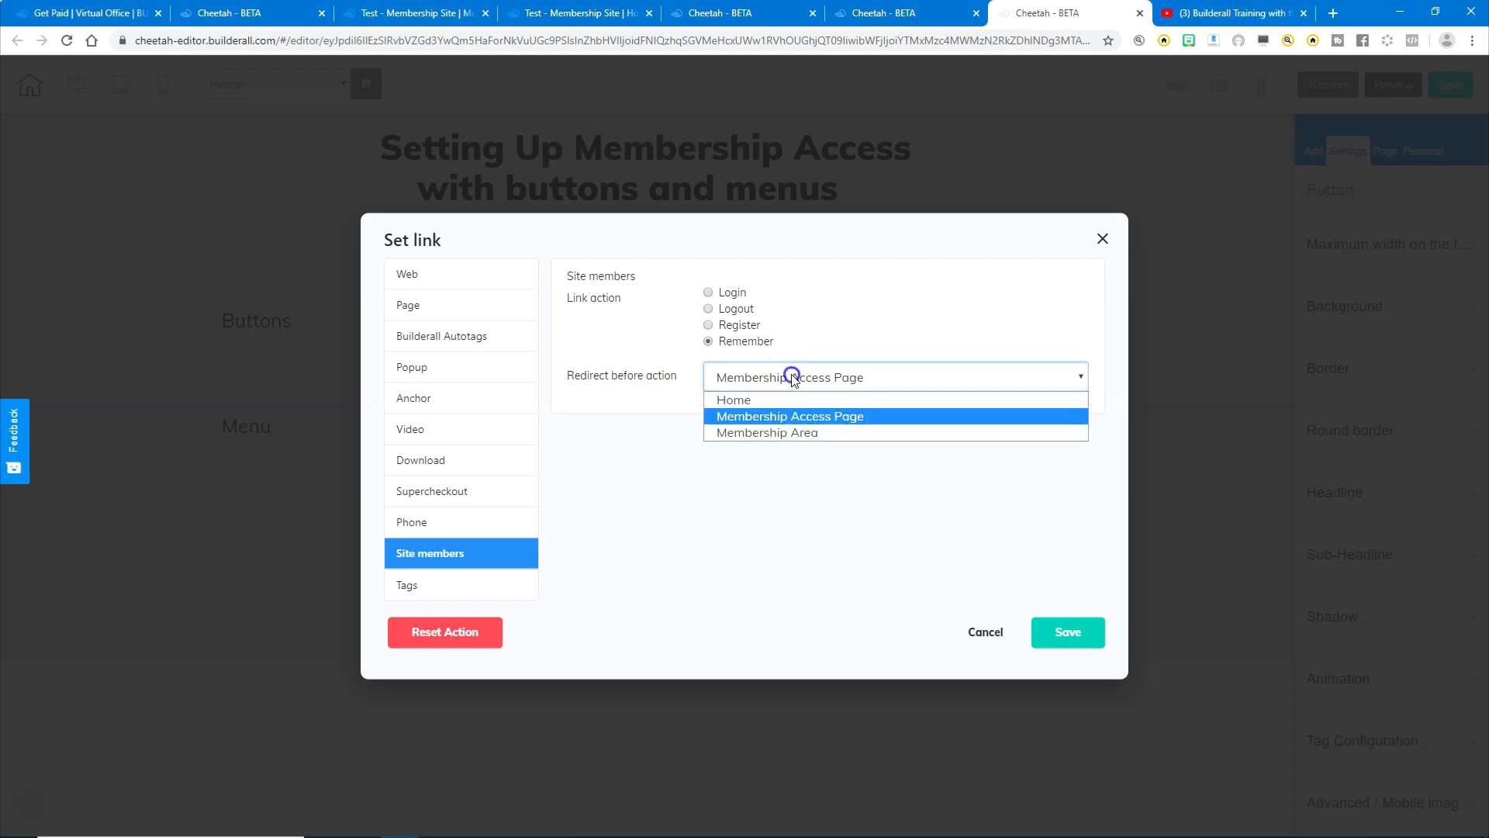
{"action": "left_click", "coordinate": [793, 416]}
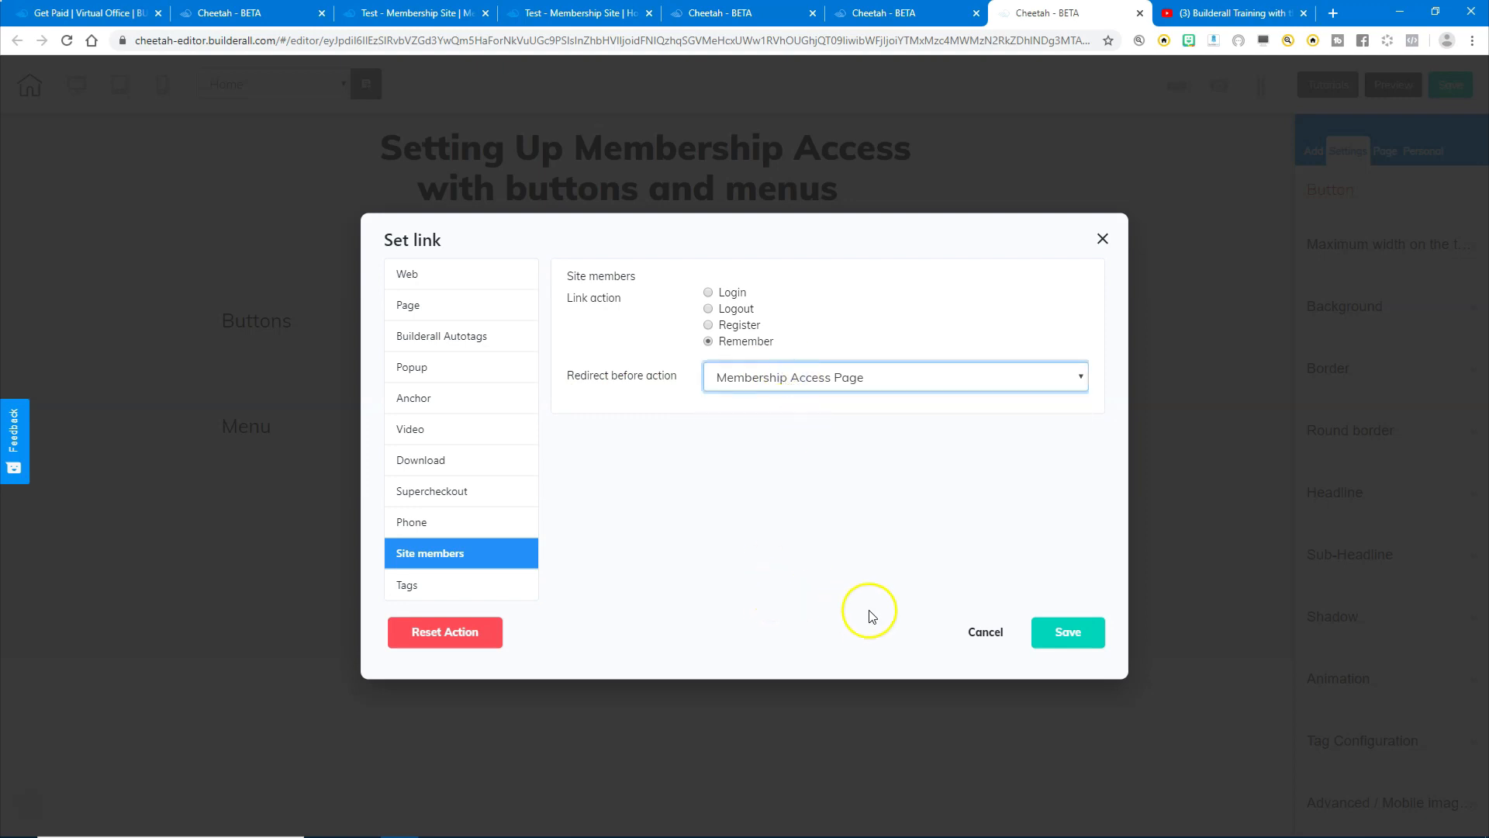
{"action": "left_click", "coordinate": [1068, 631]}
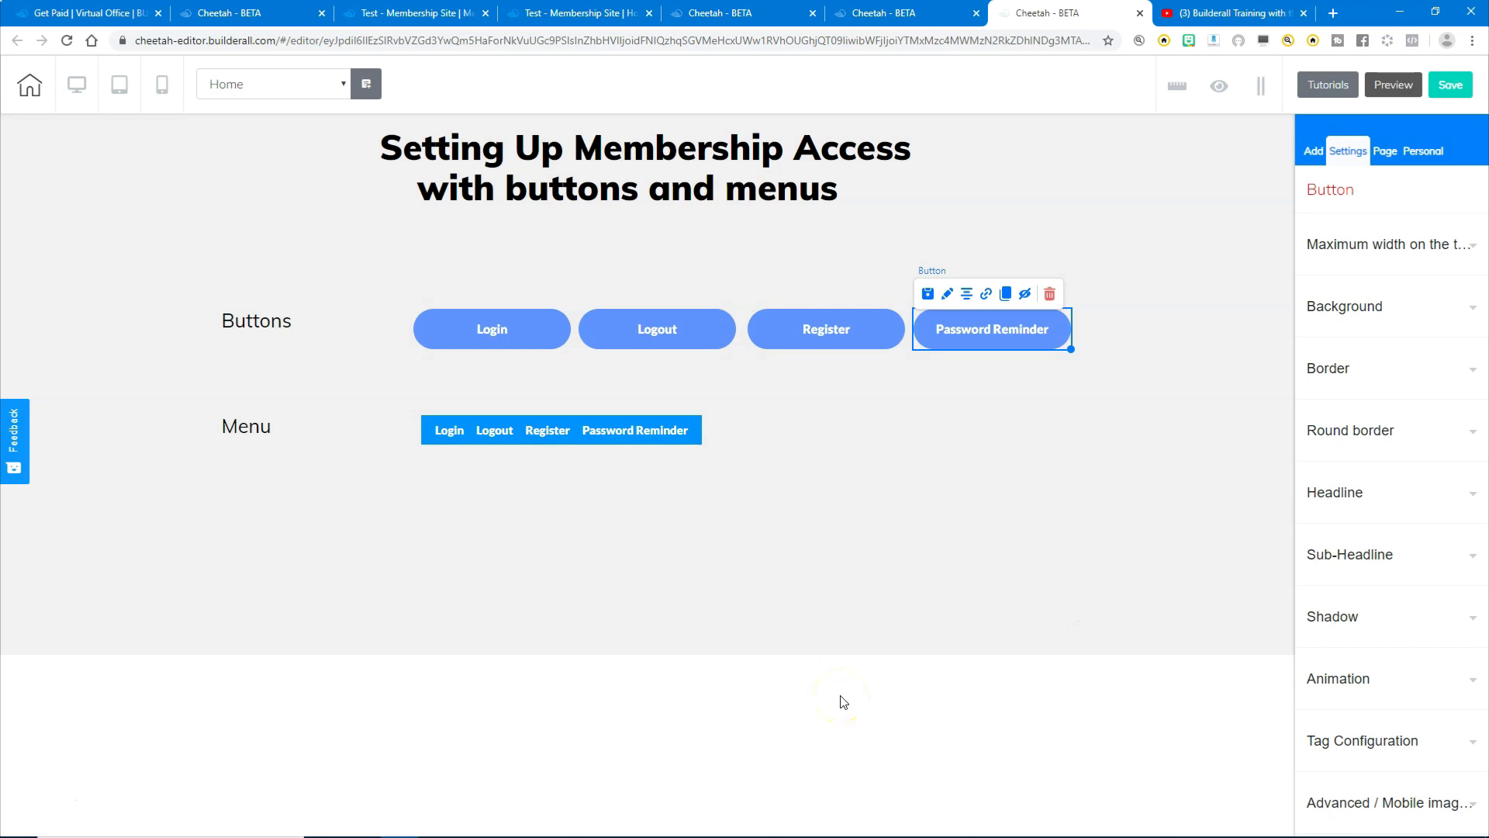
- Save the site and publish it live
{"action": "left_click", "coordinate": [1450, 84]}
{"action": "left_click", "coordinate": [875, 508]}
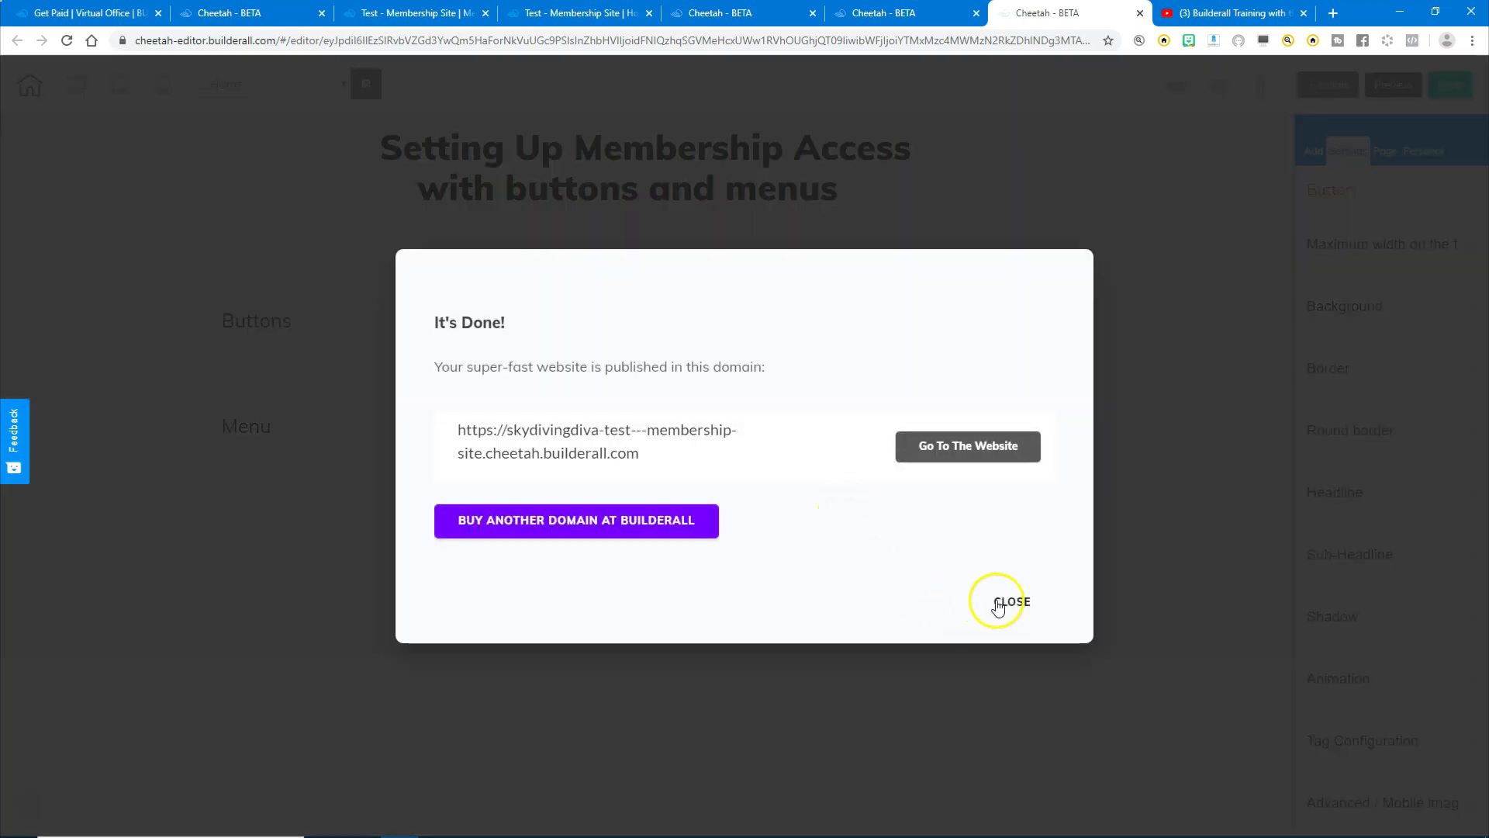
{"action": "left_click", "coordinate": [999, 603]}
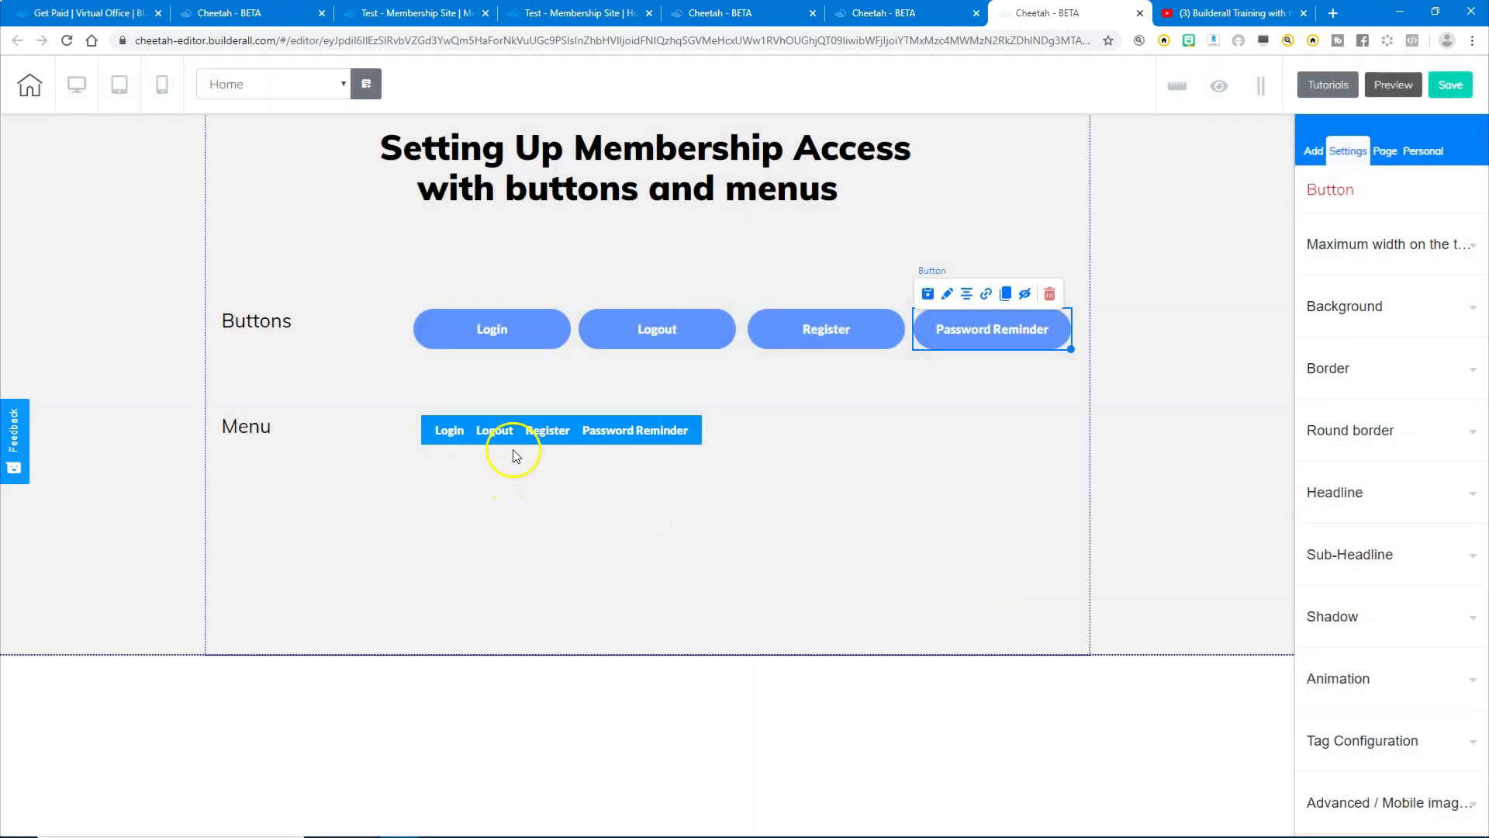
{"action": "left_click", "coordinate": [508, 440]}
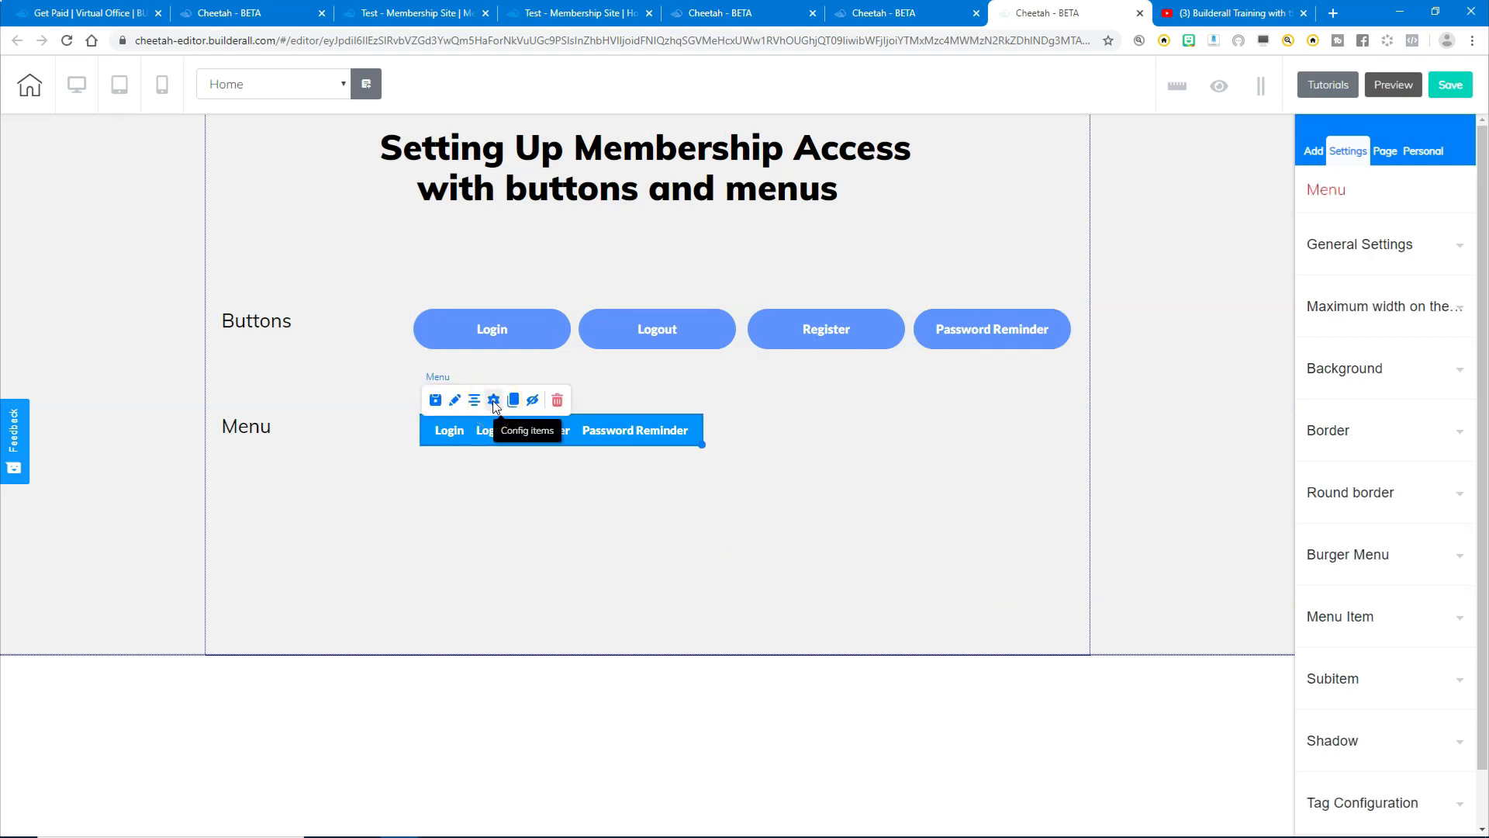
- Link the Login menu item to the members Login action
{"action": "left_click", "coordinate": [494, 400]}
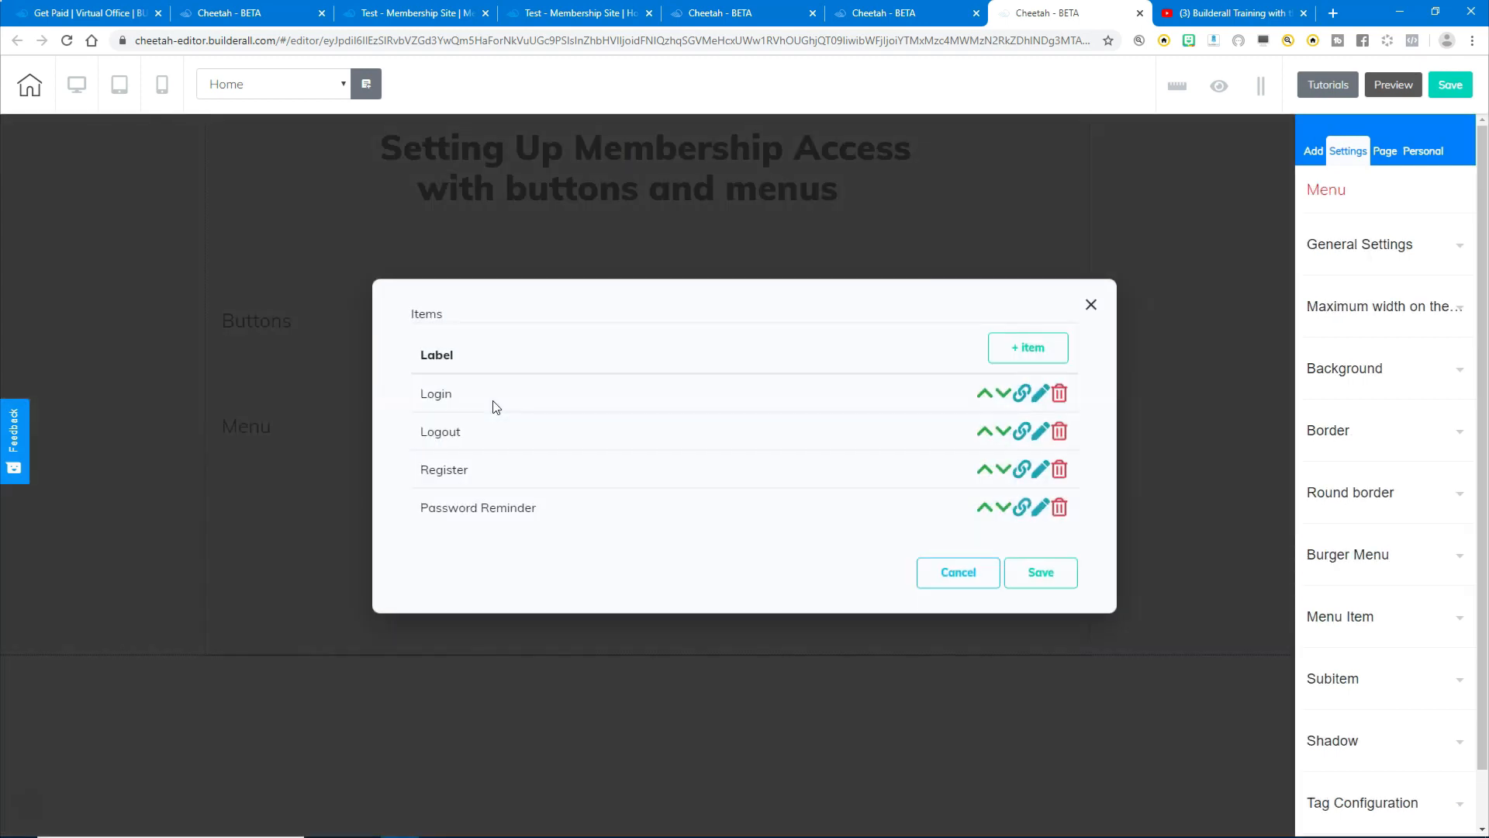
{"action": "left_click", "coordinate": [1021, 395]}
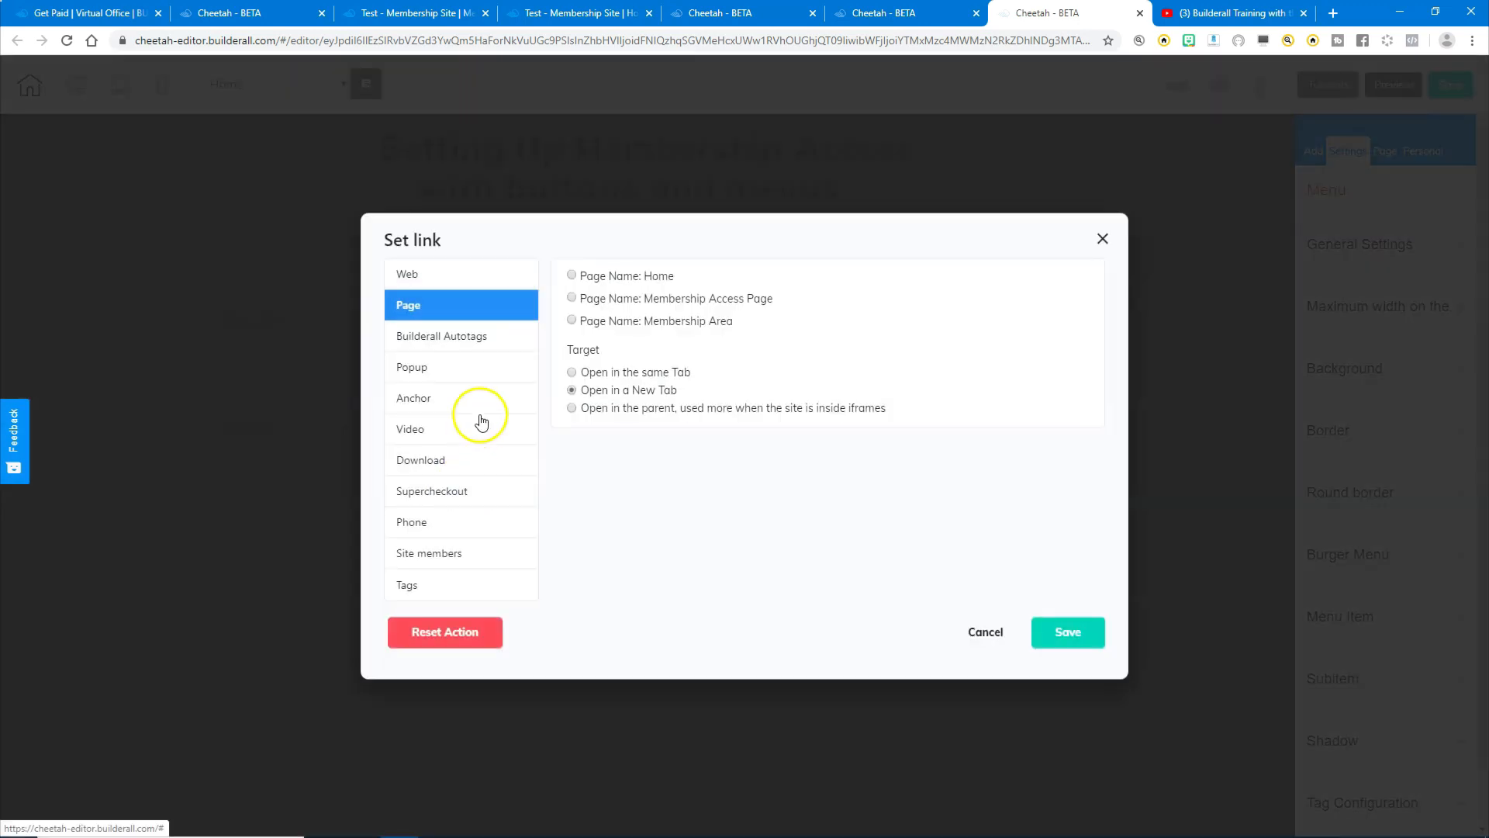
{"action": "left_click", "coordinate": [420, 557]}
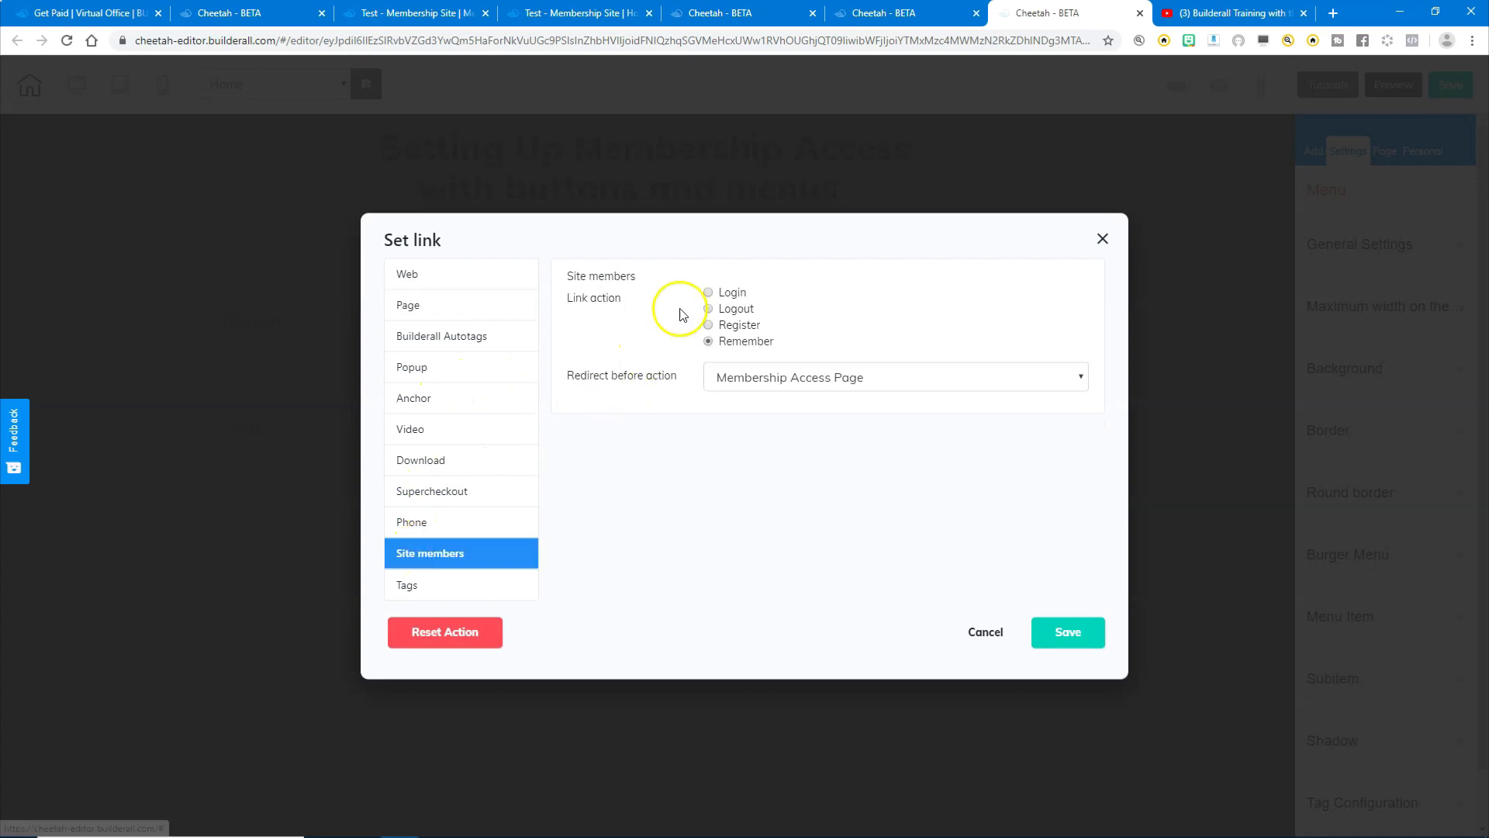
{"action": "left_click", "coordinate": [710, 291]}
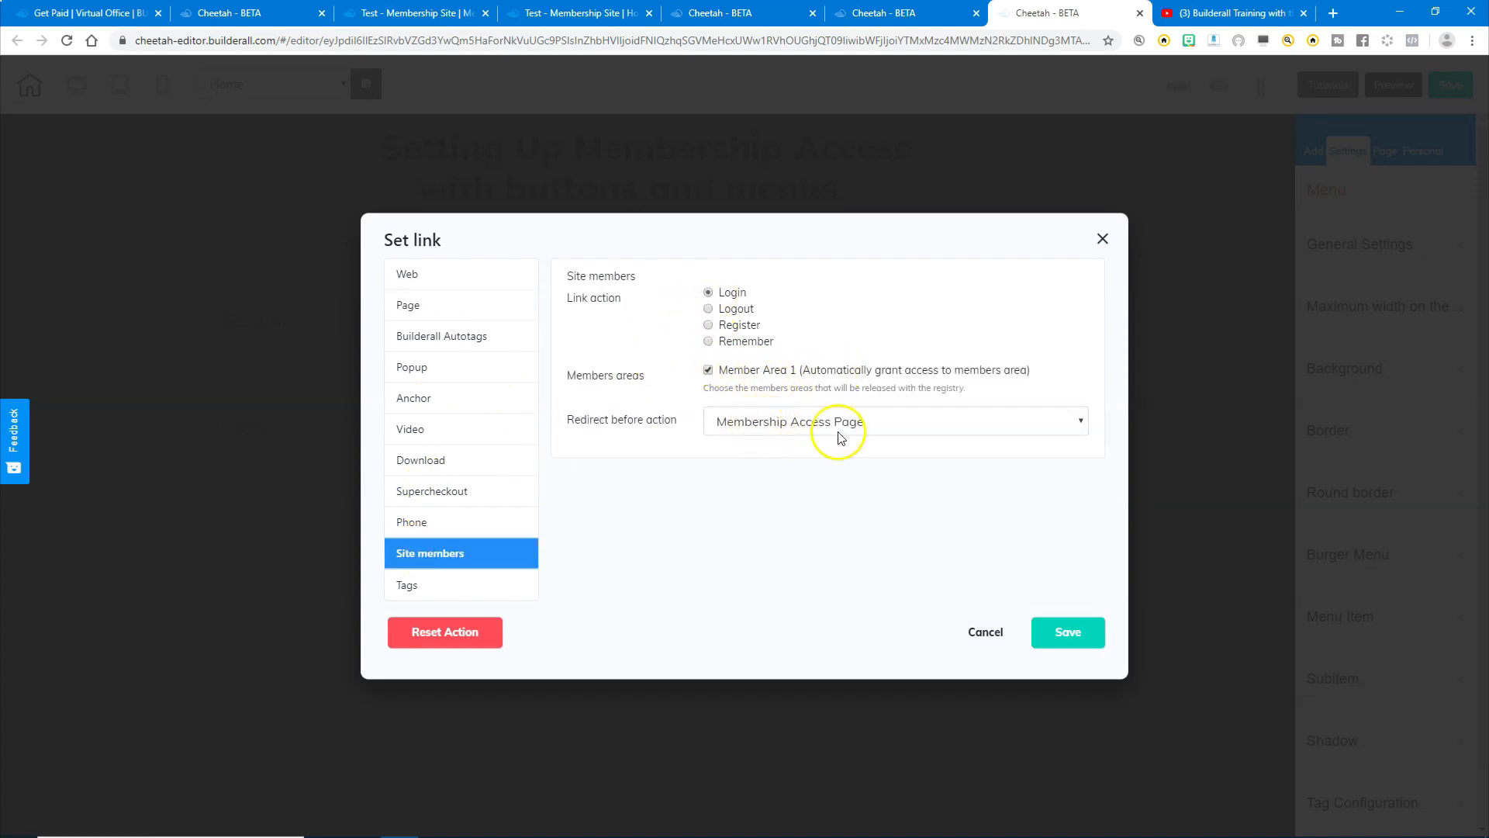
{"action": "left_click", "coordinate": [1071, 633]}
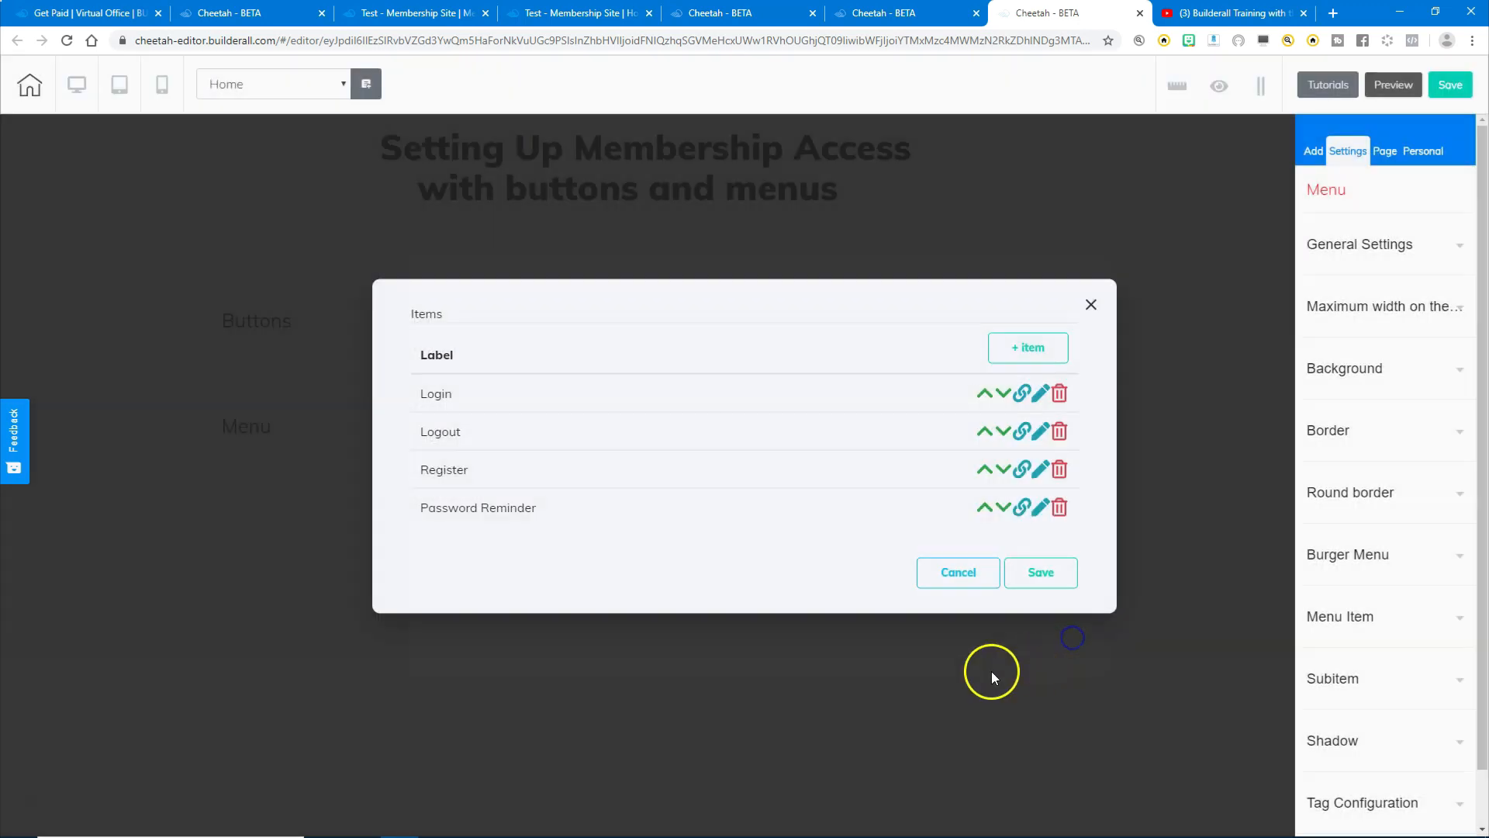
- Link the Logout menu item to the members Logout action, redirecting to Home
{"action": "left_click", "coordinate": [1021, 435]}
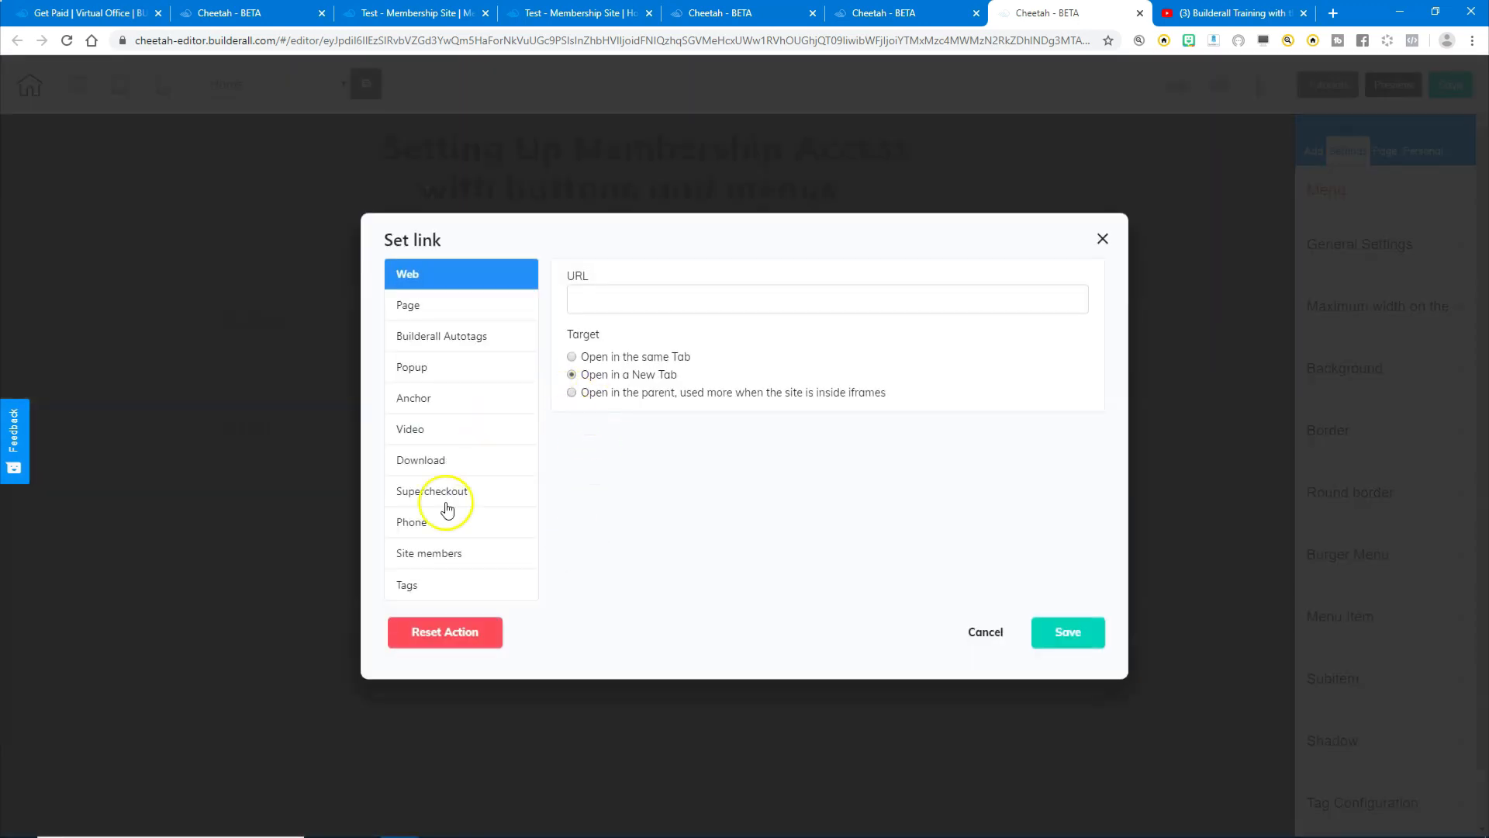
{"action": "left_click", "coordinate": [429, 551]}
{"action": "left_click", "coordinate": [709, 309]}
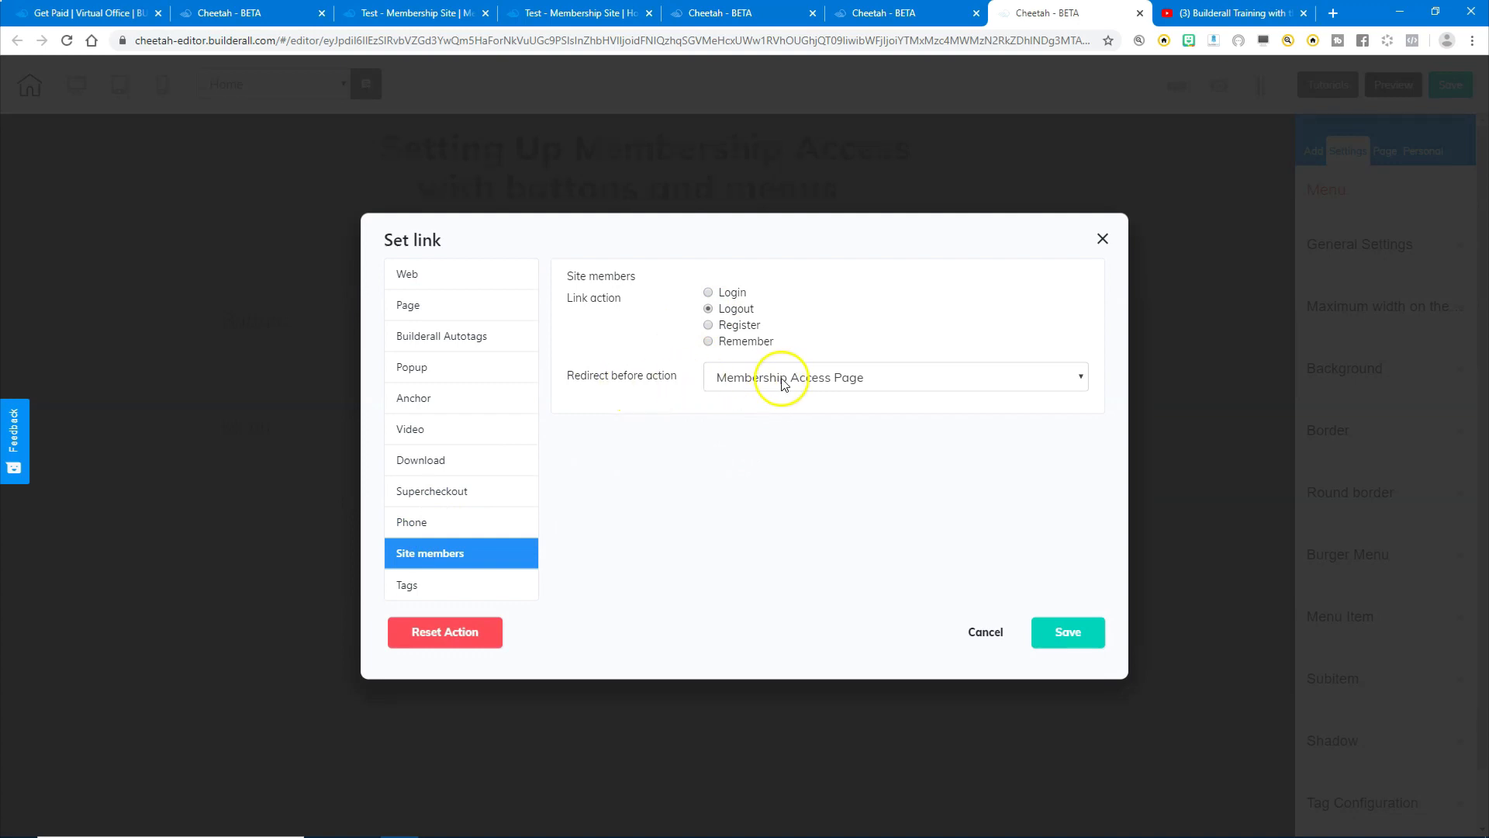
{"action": "left_click", "coordinate": [753, 382]}
{"action": "left_click", "coordinate": [751, 400]}
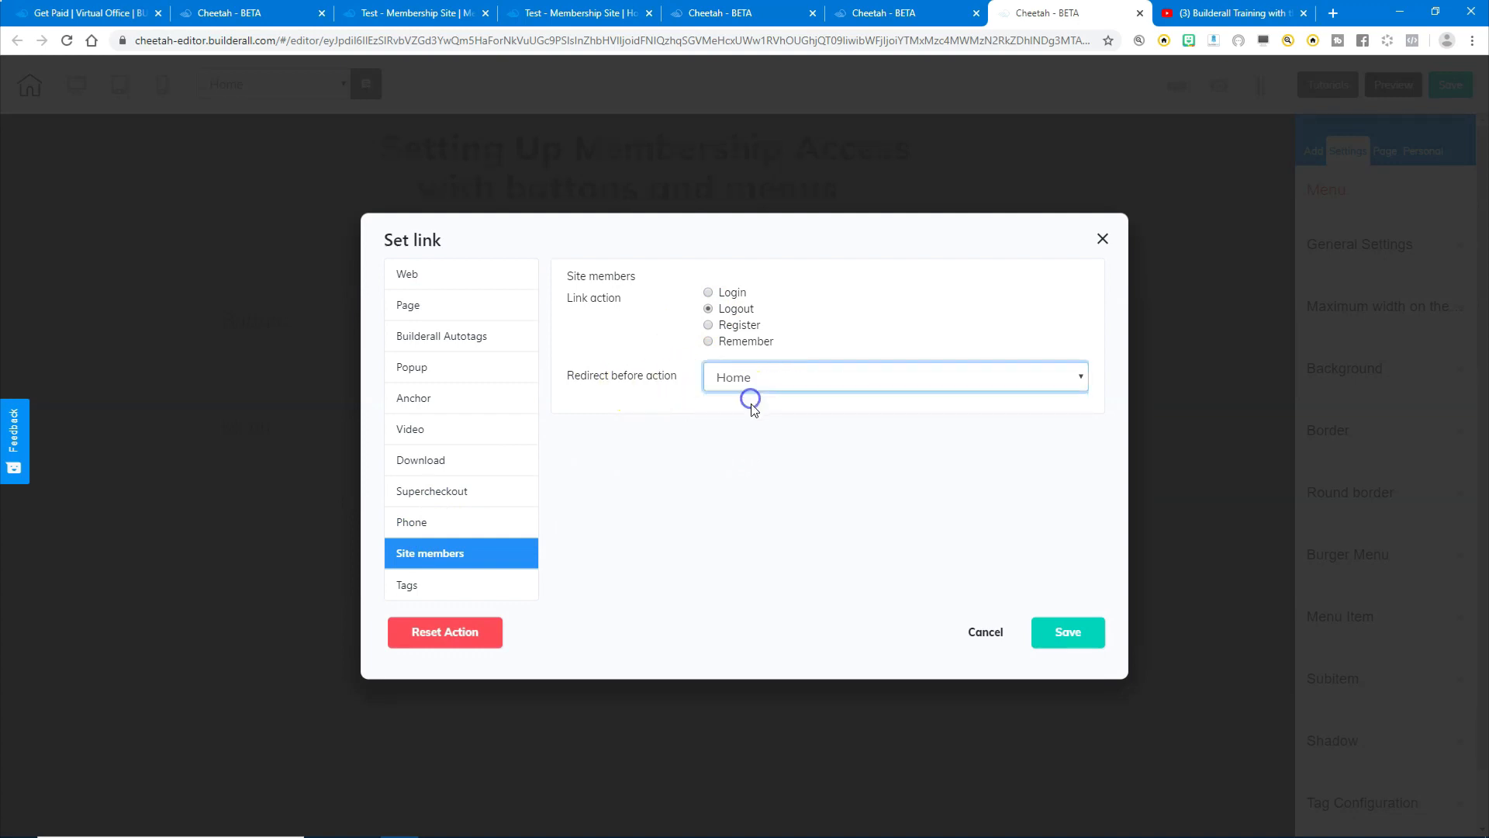
{"action": "left_click", "coordinate": [1067, 635]}
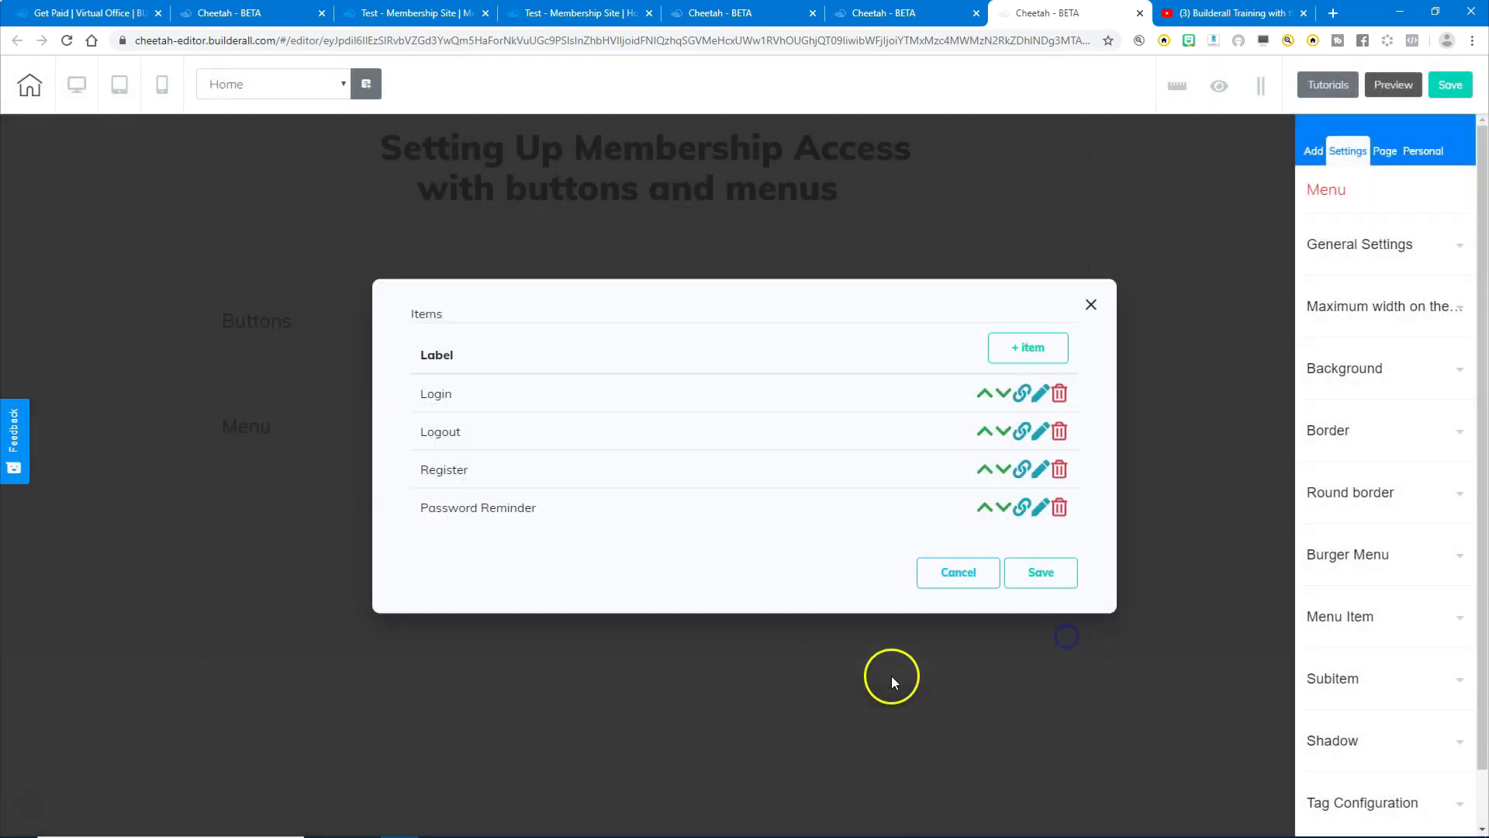
- Link the Register menu item to the members Register action, redirecting to Membership Access Page
{"action": "left_click", "coordinate": [1023, 472]}
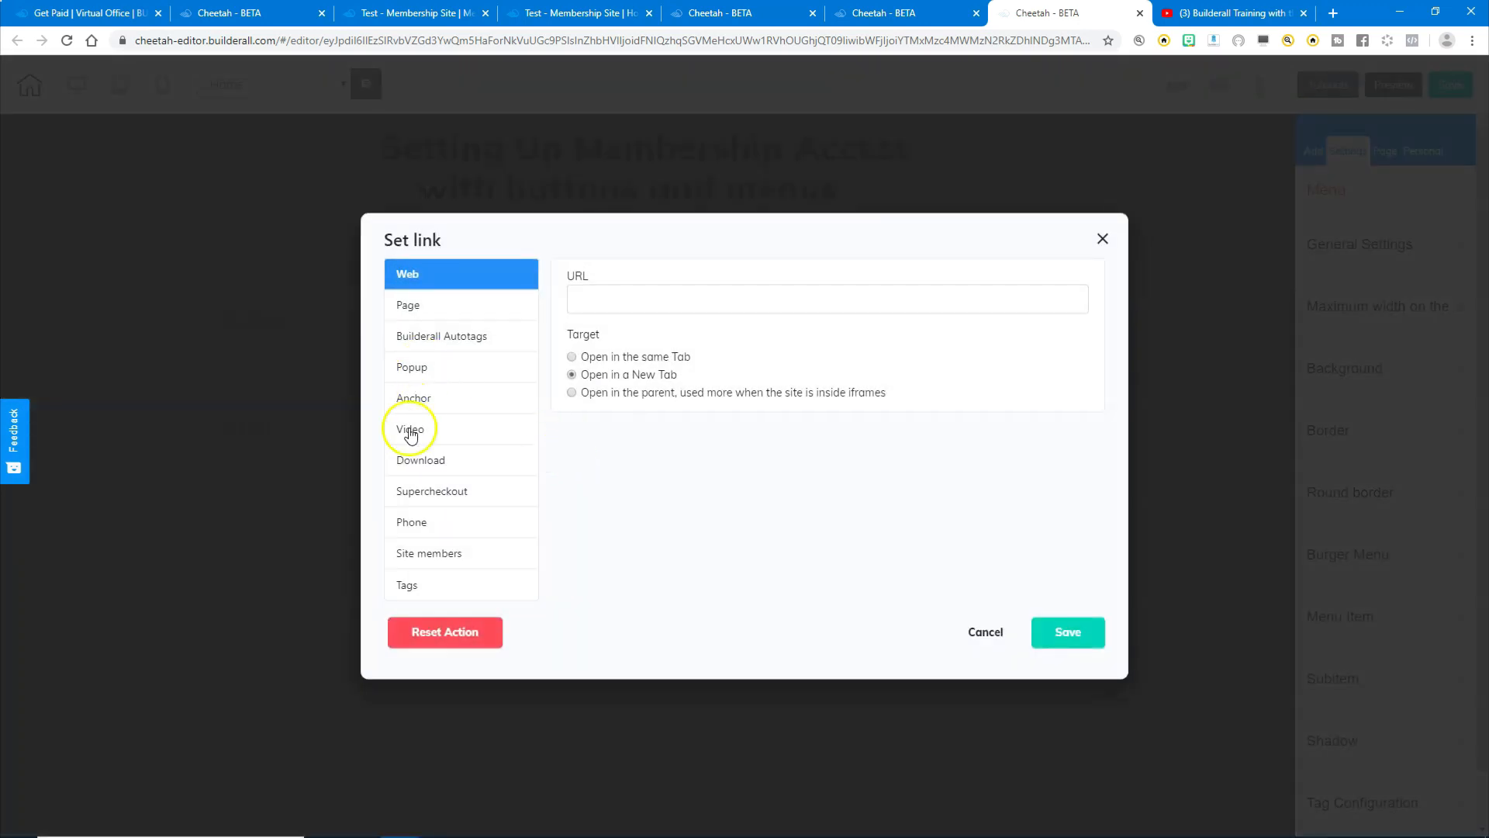
{"action": "left_click", "coordinate": [419, 553]}
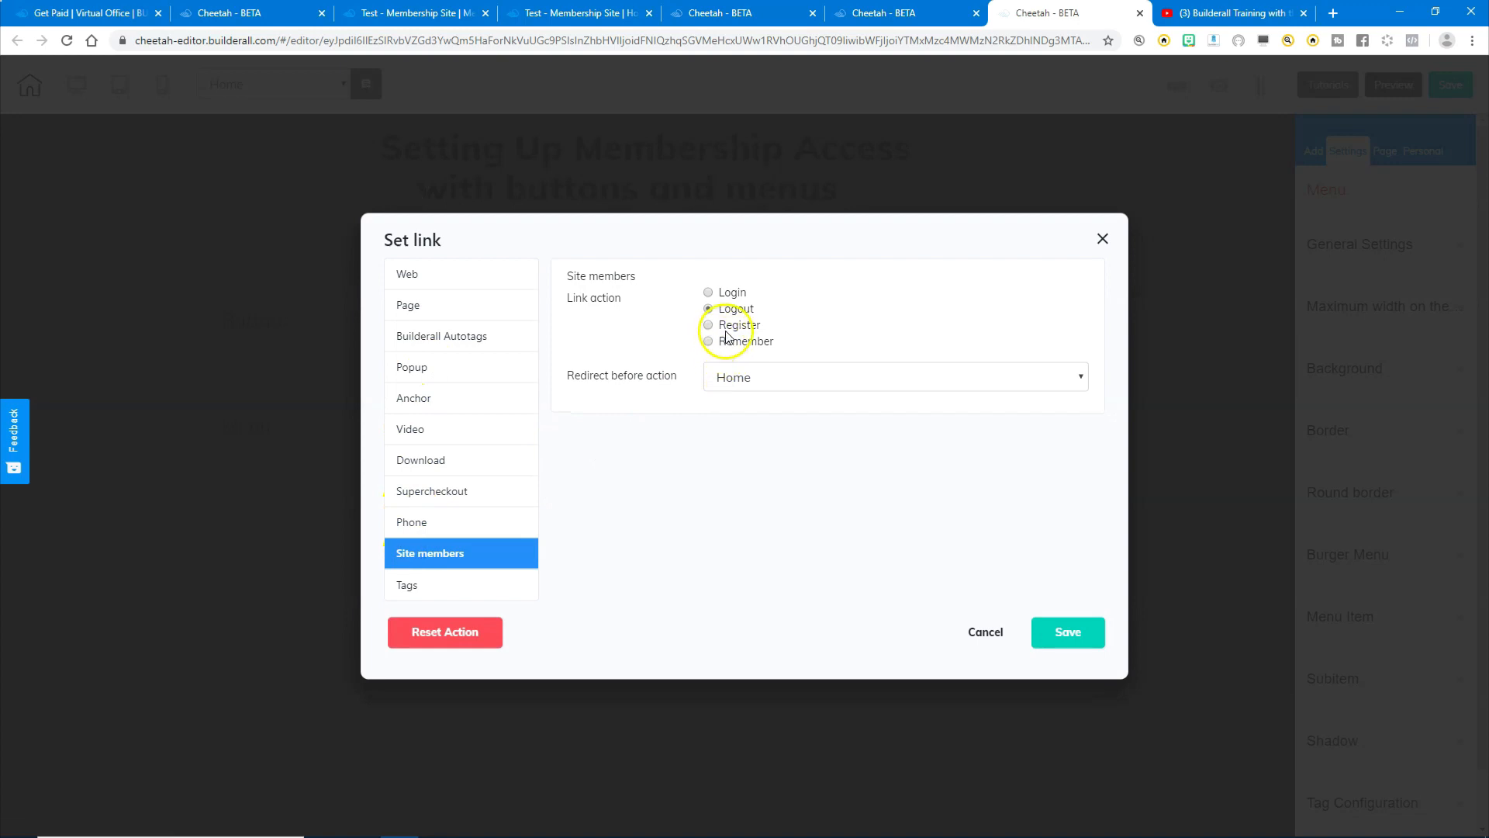
{"action": "left_click", "coordinate": [726, 326]}
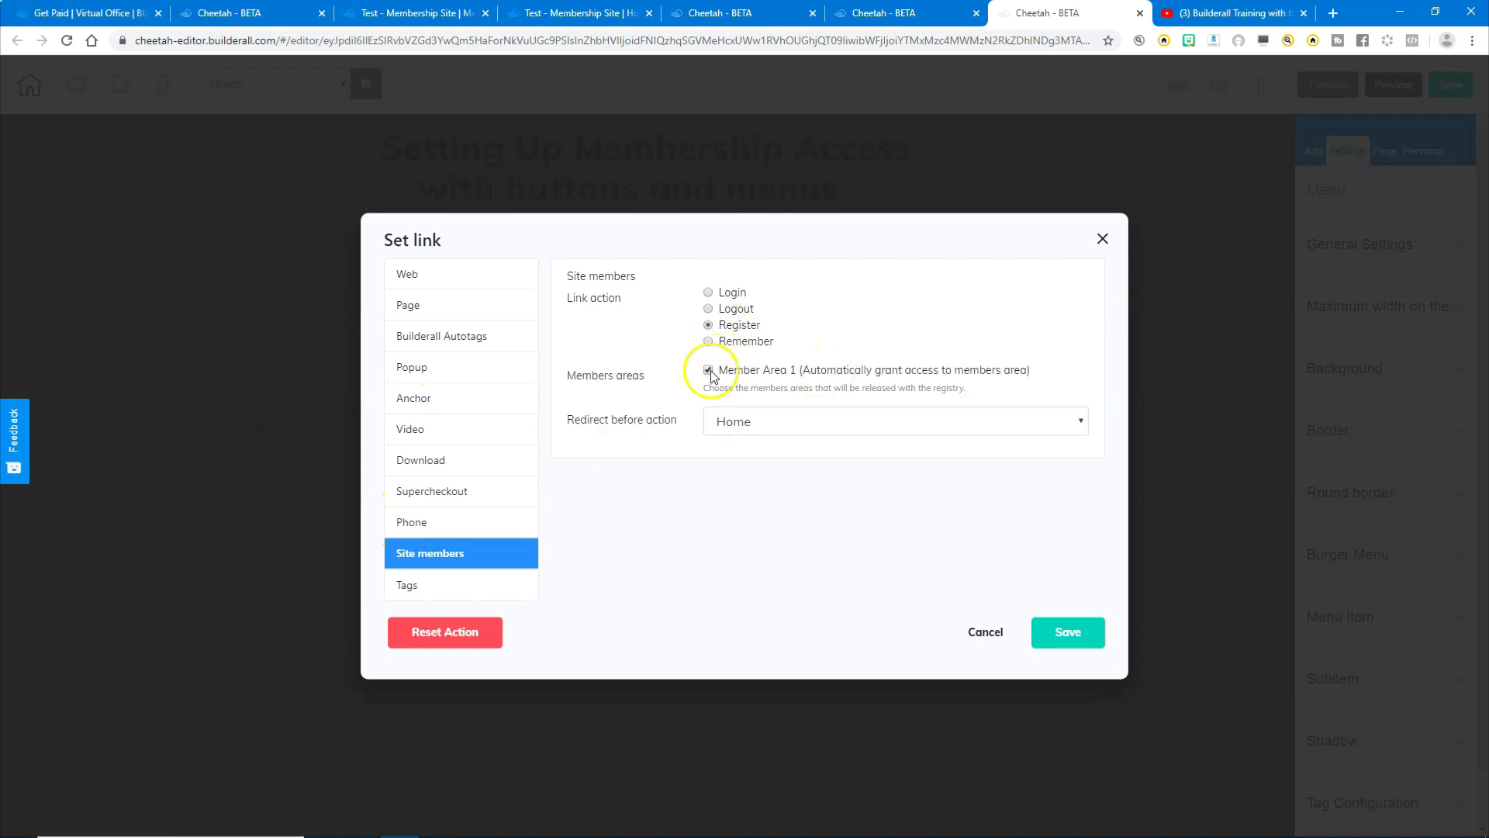
{"action": "left_click", "coordinate": [743, 422]}
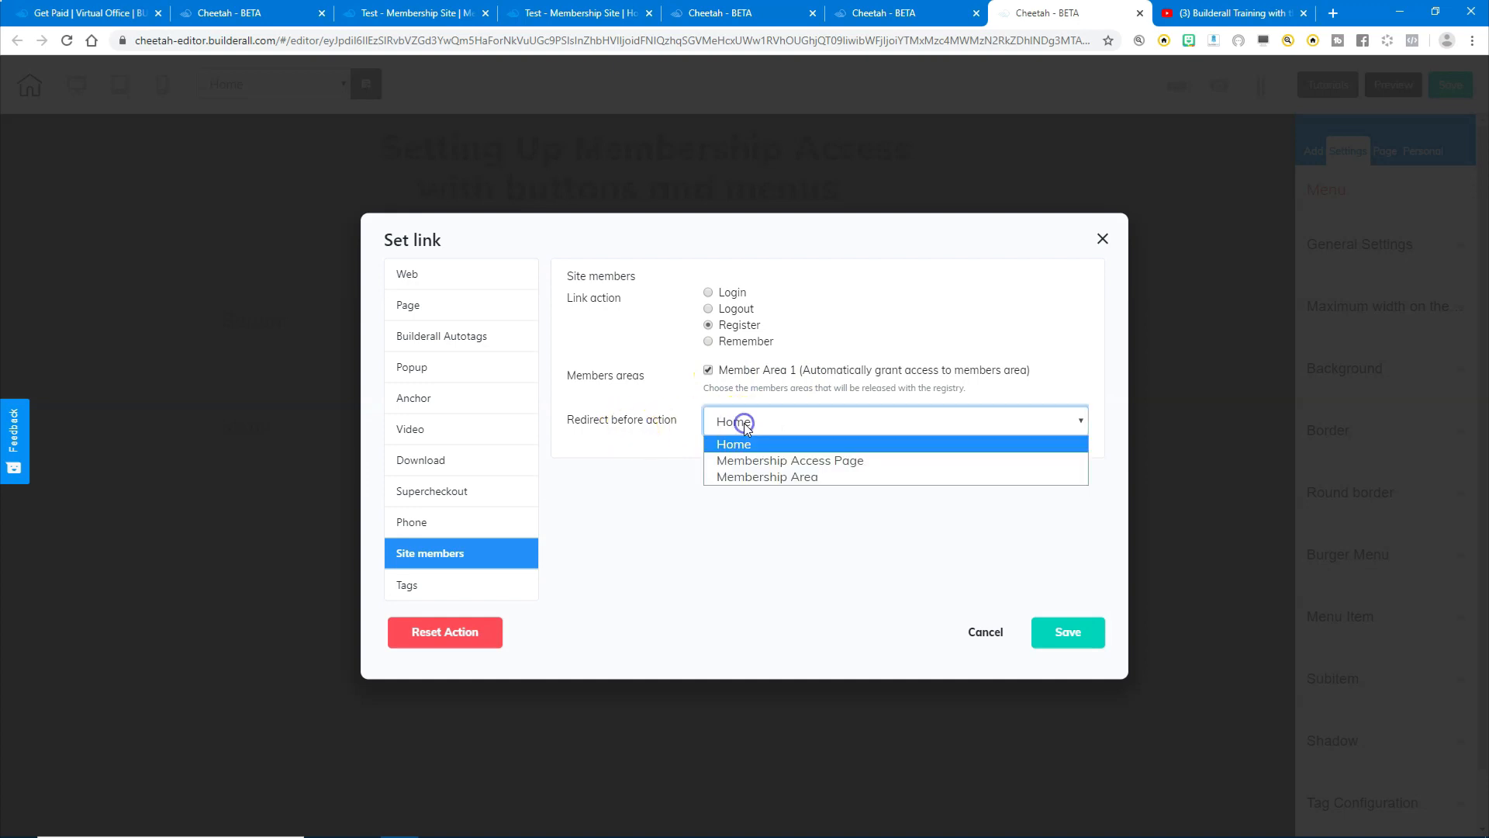
{"action": "left_click", "coordinate": [745, 463]}
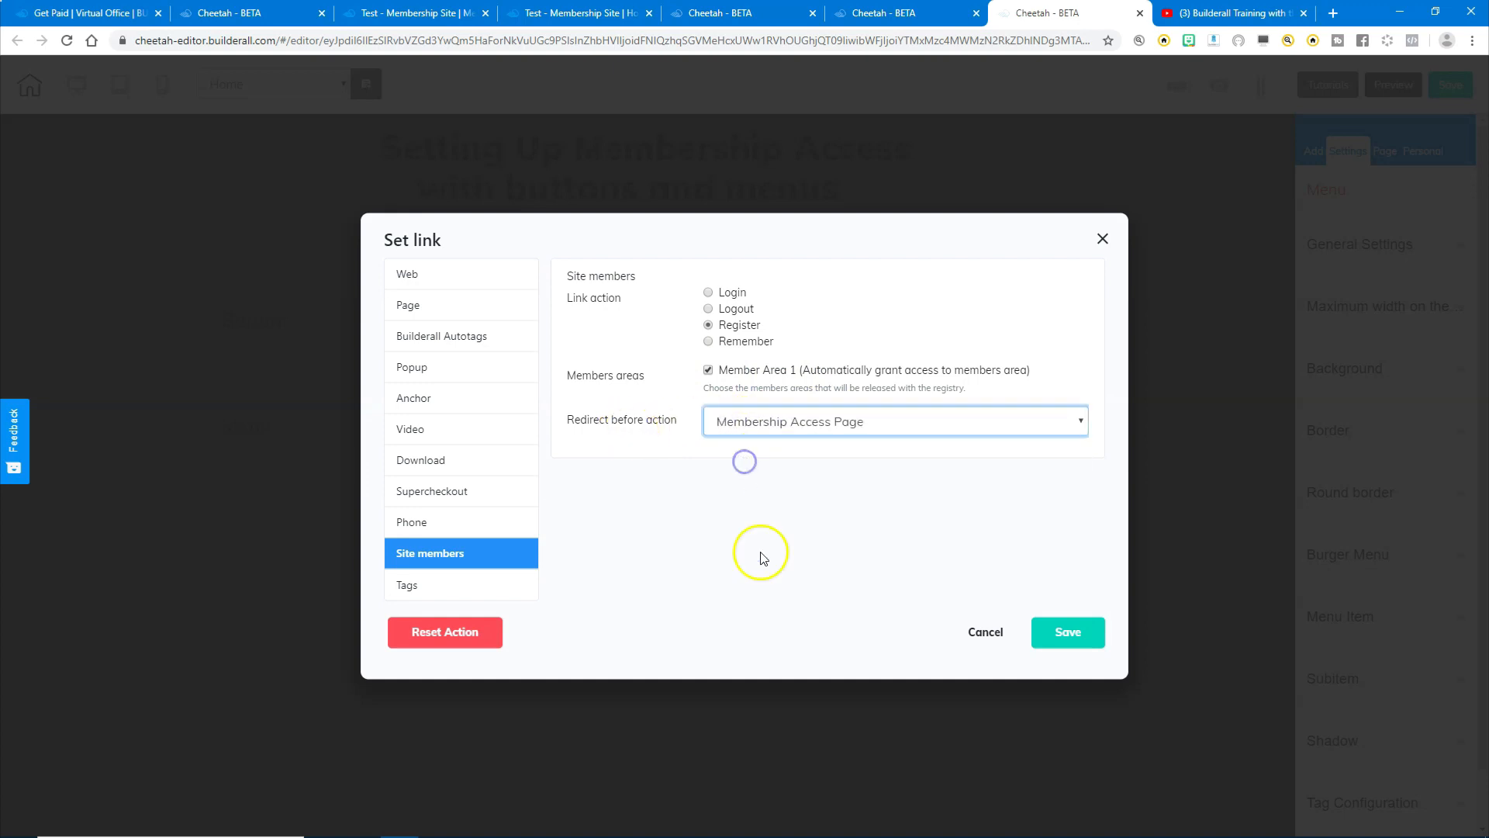
{"action": "left_click", "coordinate": [1069, 633]}
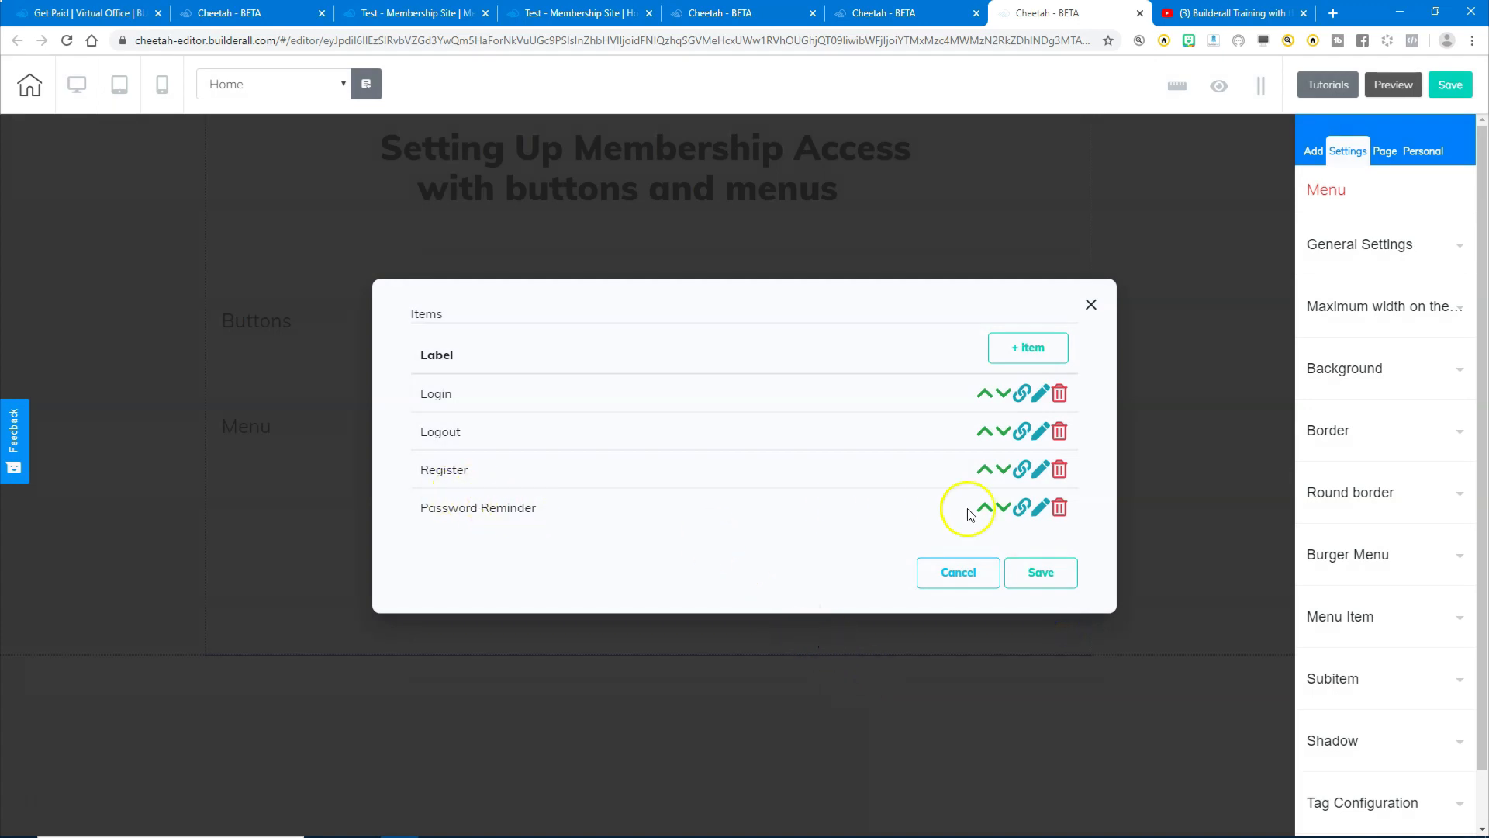
- Link the Password Reminder menu item to the members Remember action, redirecting to Home
{"action": "left_click", "coordinate": [1023, 509]}
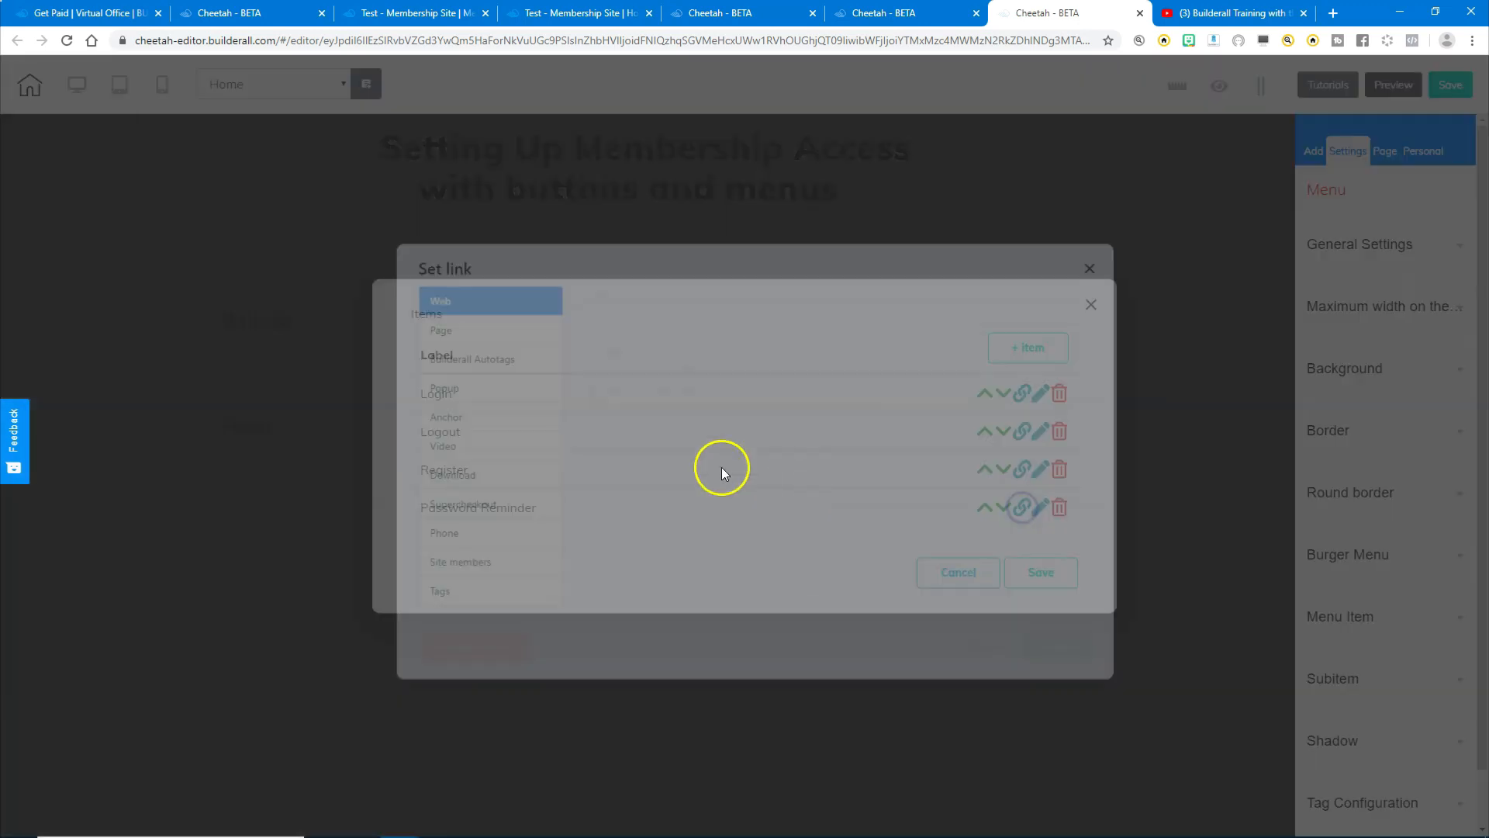
{"action": "left_click", "coordinate": [424, 553]}
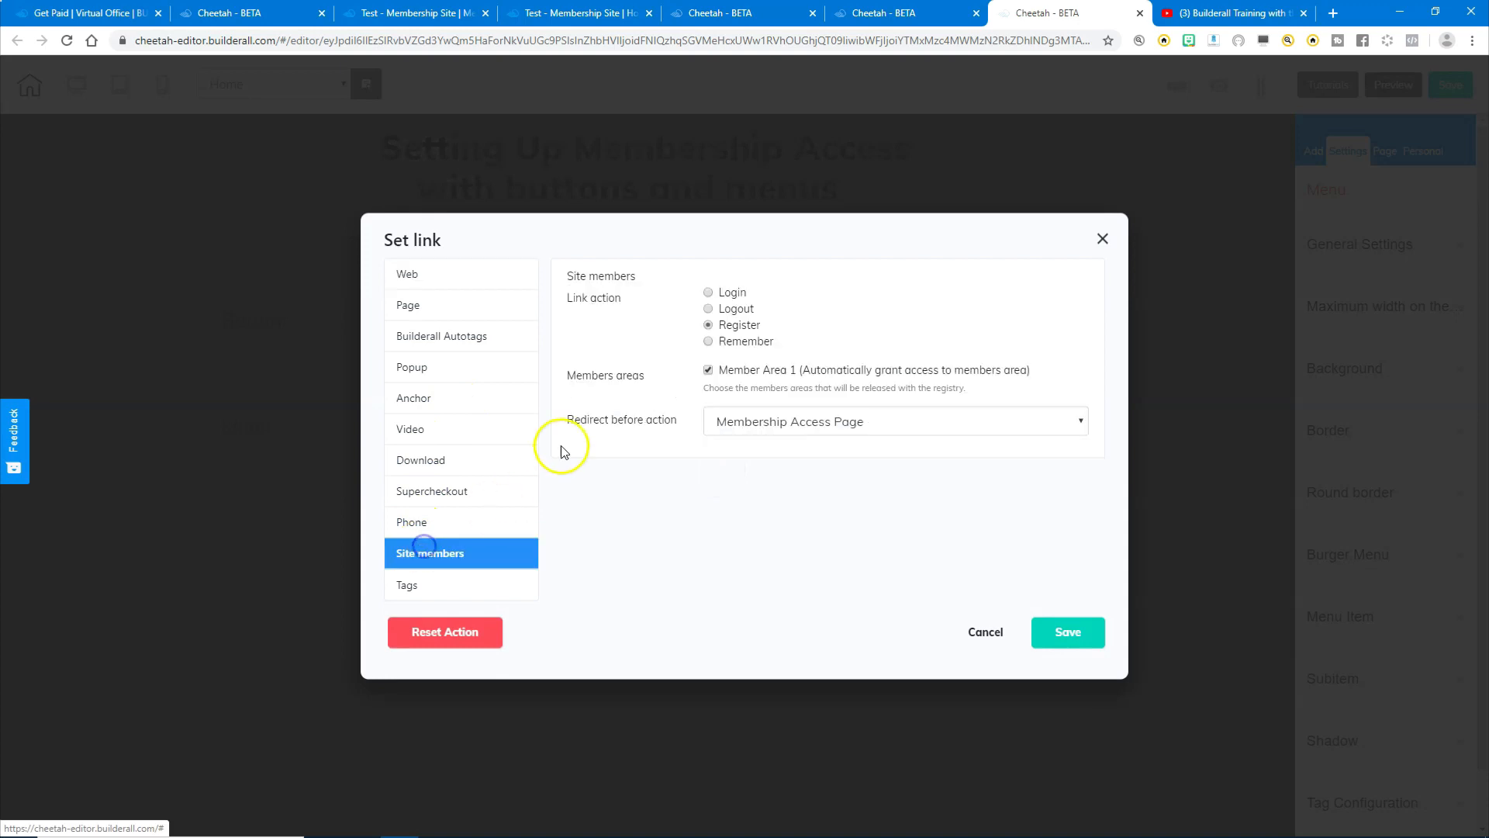
{"action": "left_click", "coordinate": [736, 345]}
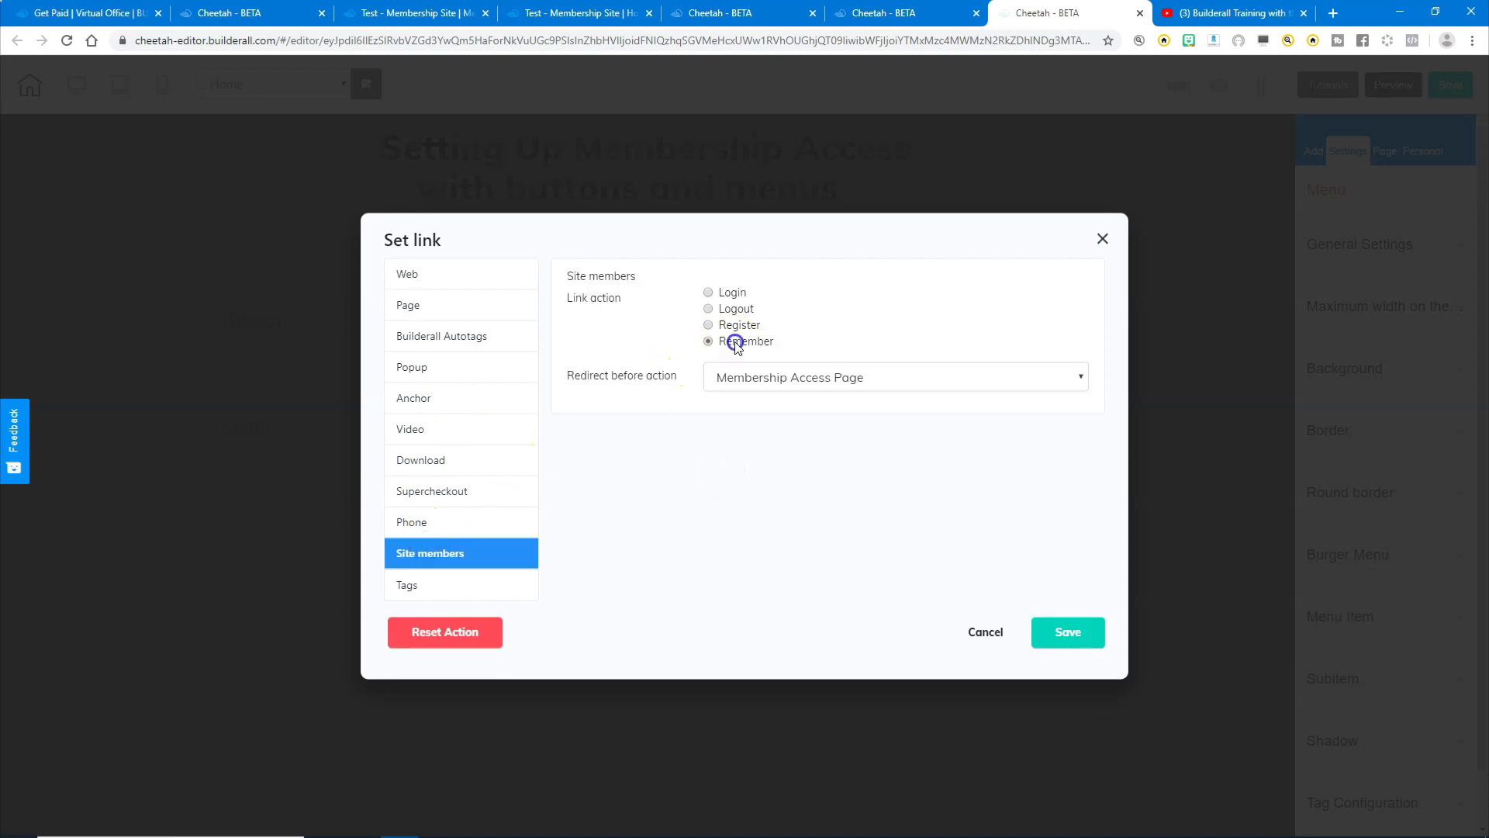
{"action": "left_click", "coordinate": [788, 378]}
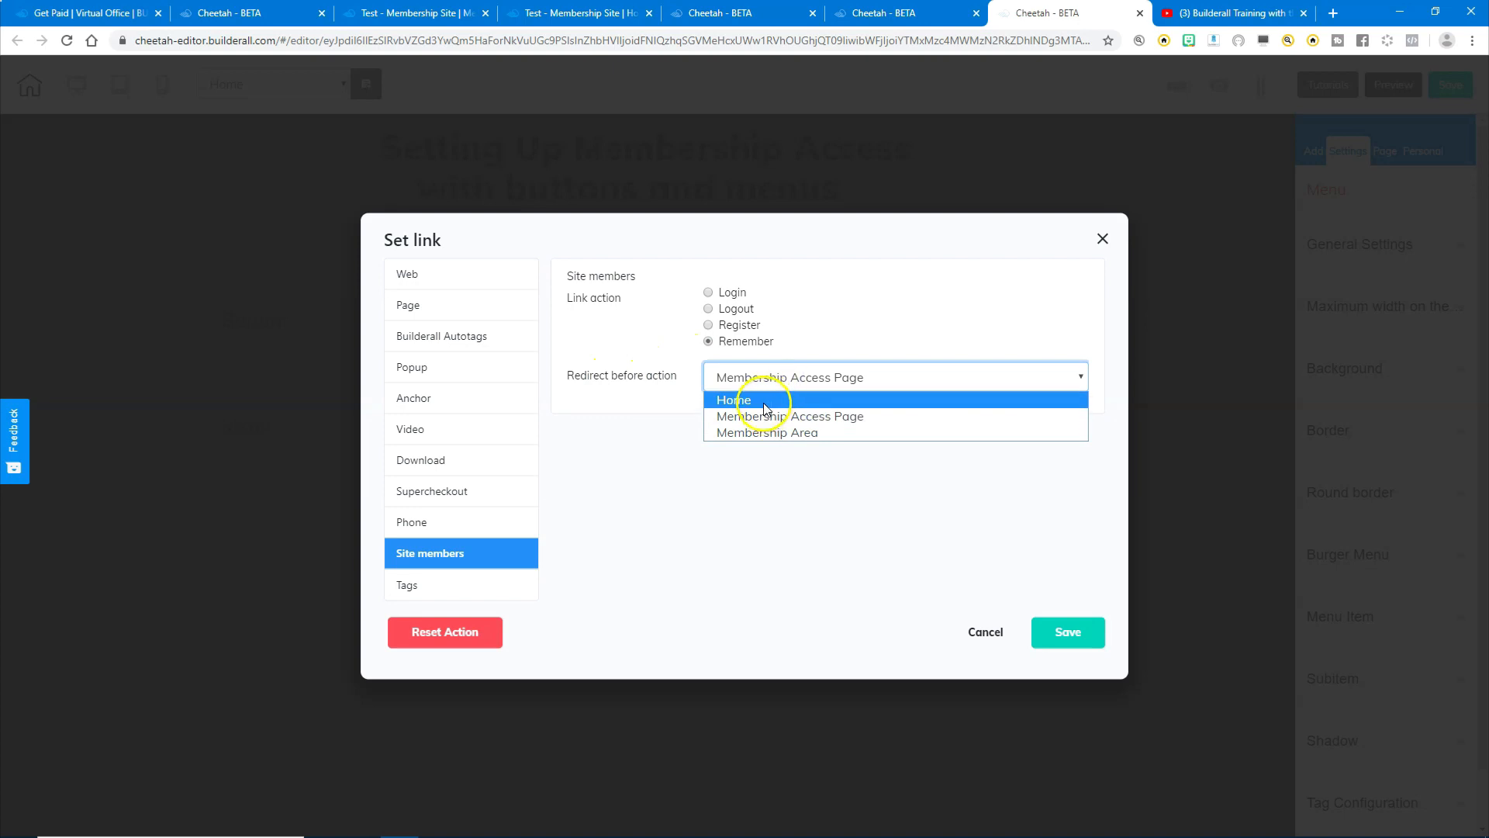
{"action": "left_click", "coordinate": [764, 400]}
{"action": "left_click", "coordinate": [1066, 632]}
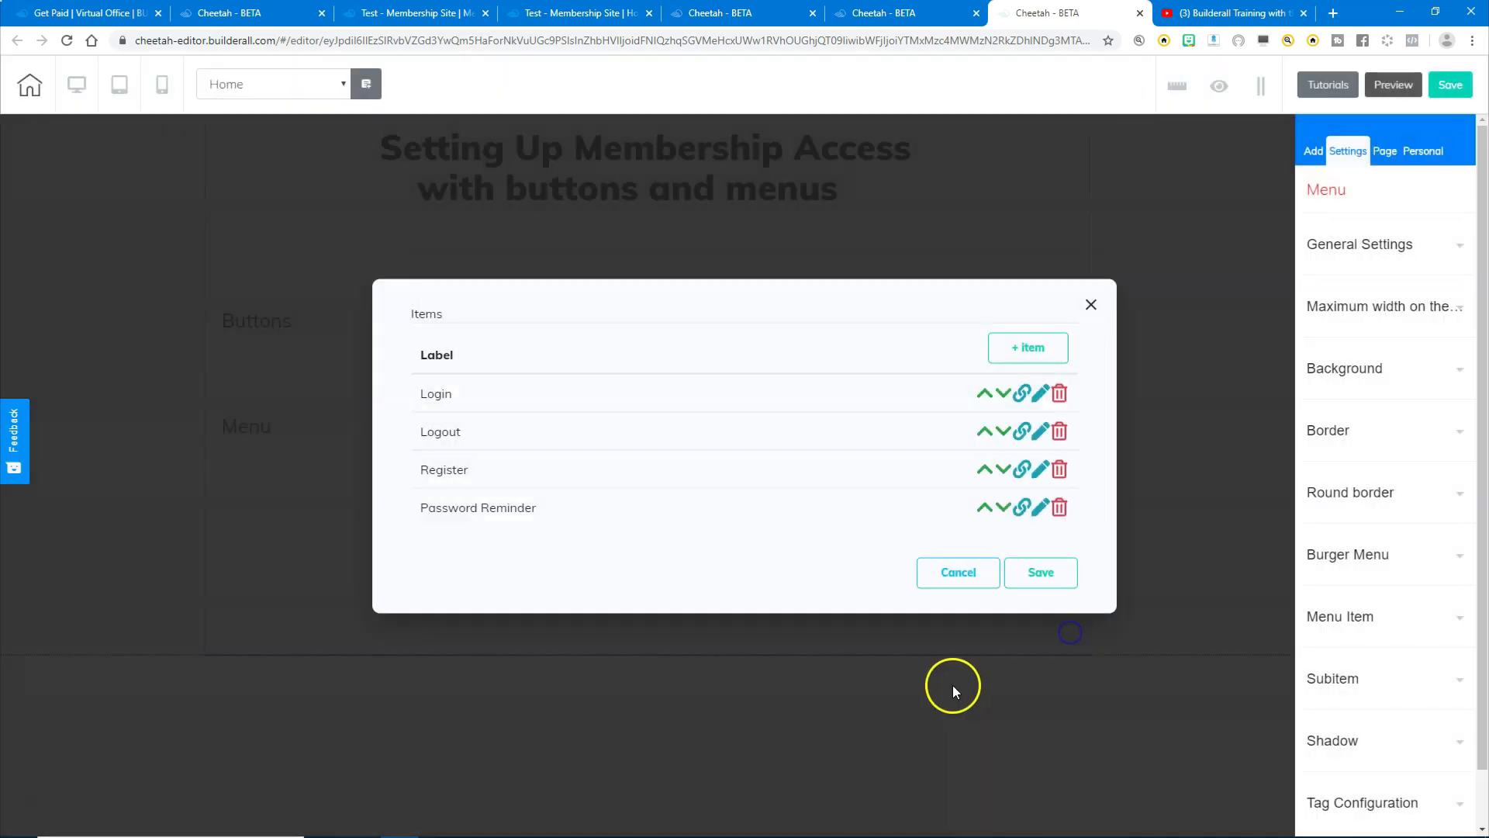
- Save the menu's four linked items: Login, Logout, Register and Password Reminder
{"action": "left_click", "coordinate": [1040, 574]}
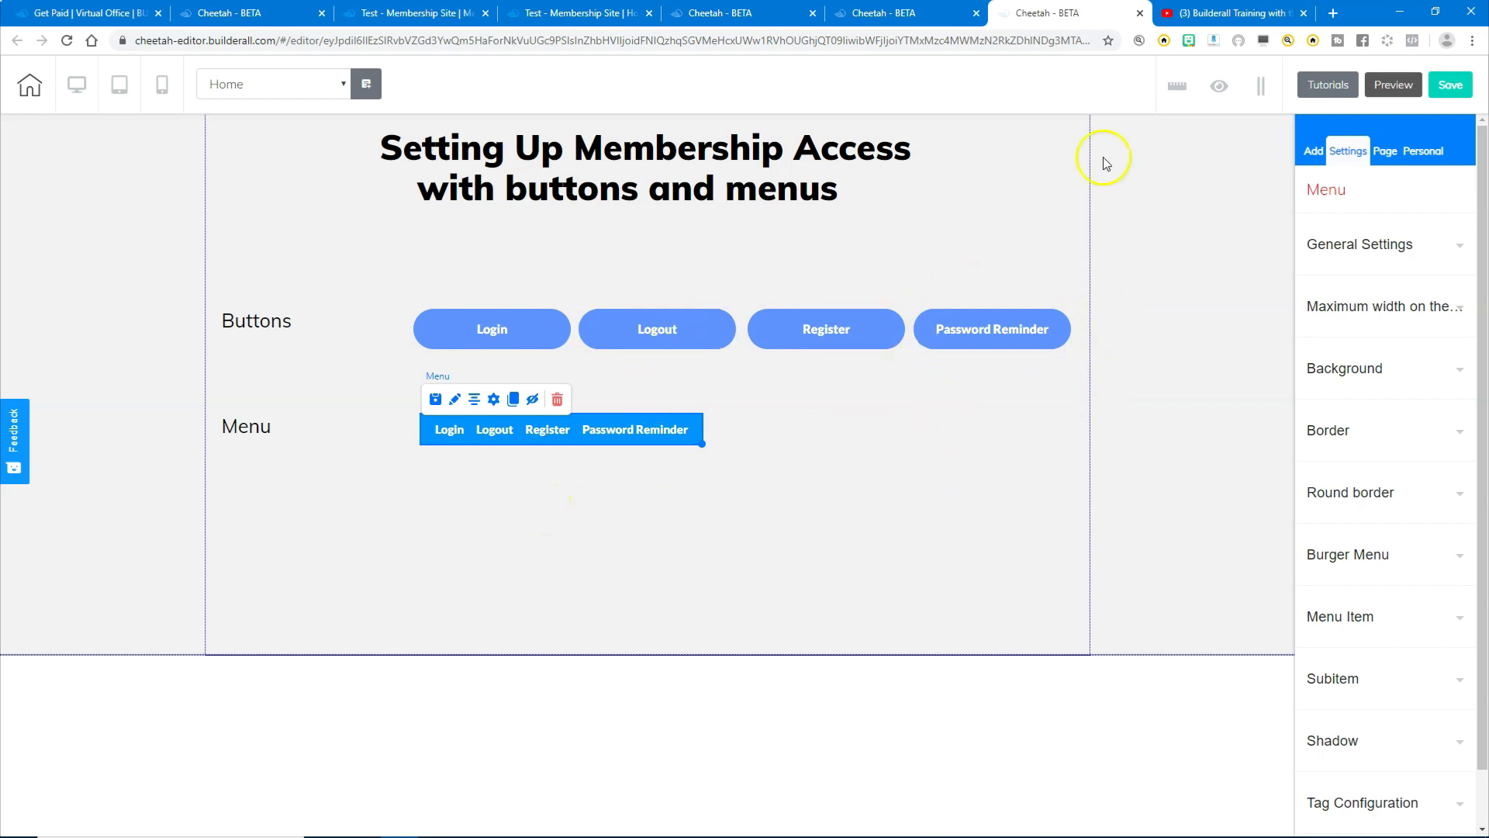
- Save and publish the site, then close the It's Done dialog
{"action": "left_click", "coordinate": [1451, 85]}
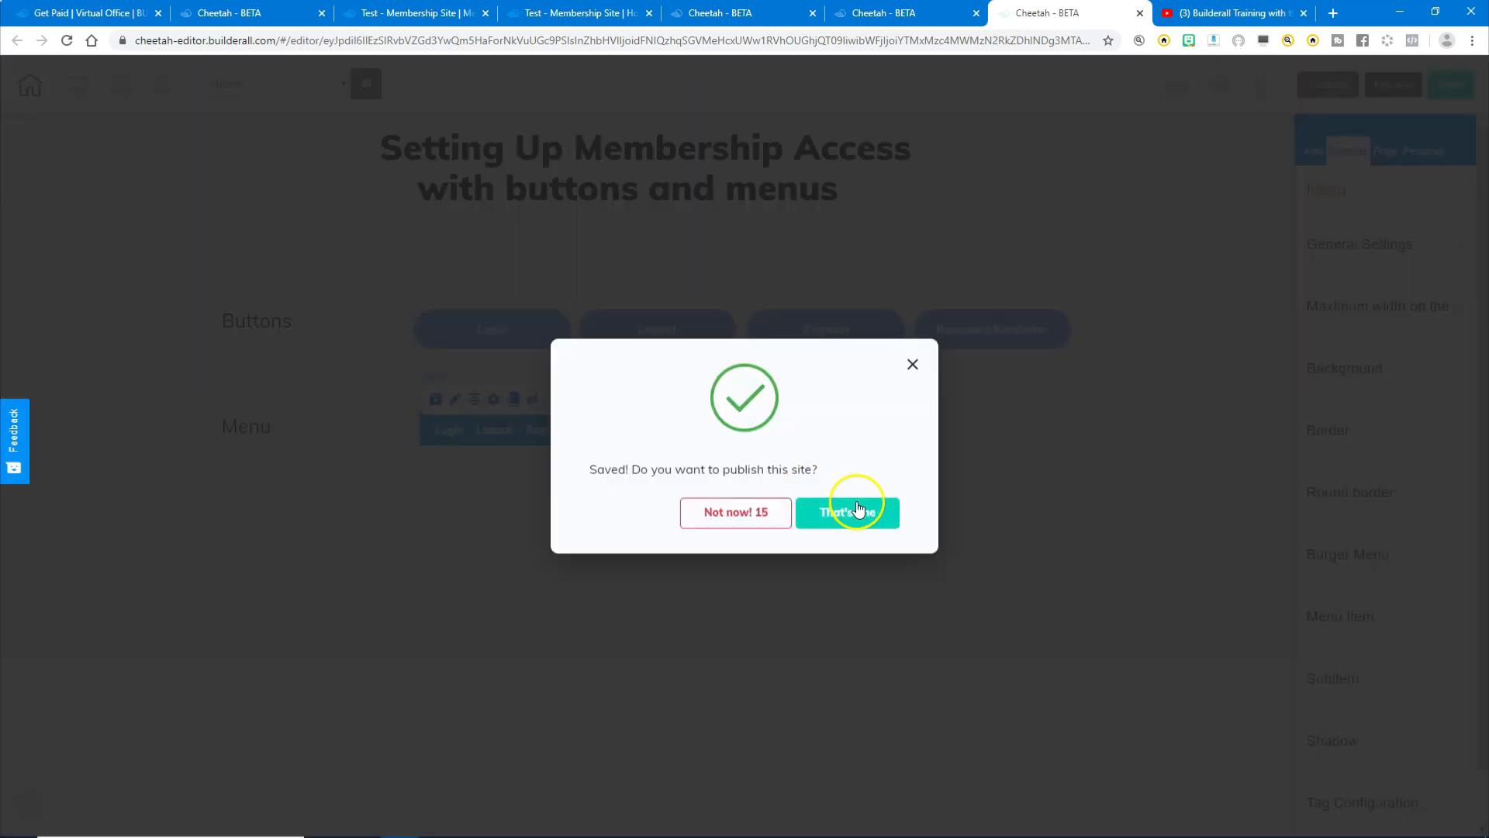
{"action": "left_click", "coordinate": [857, 510]}
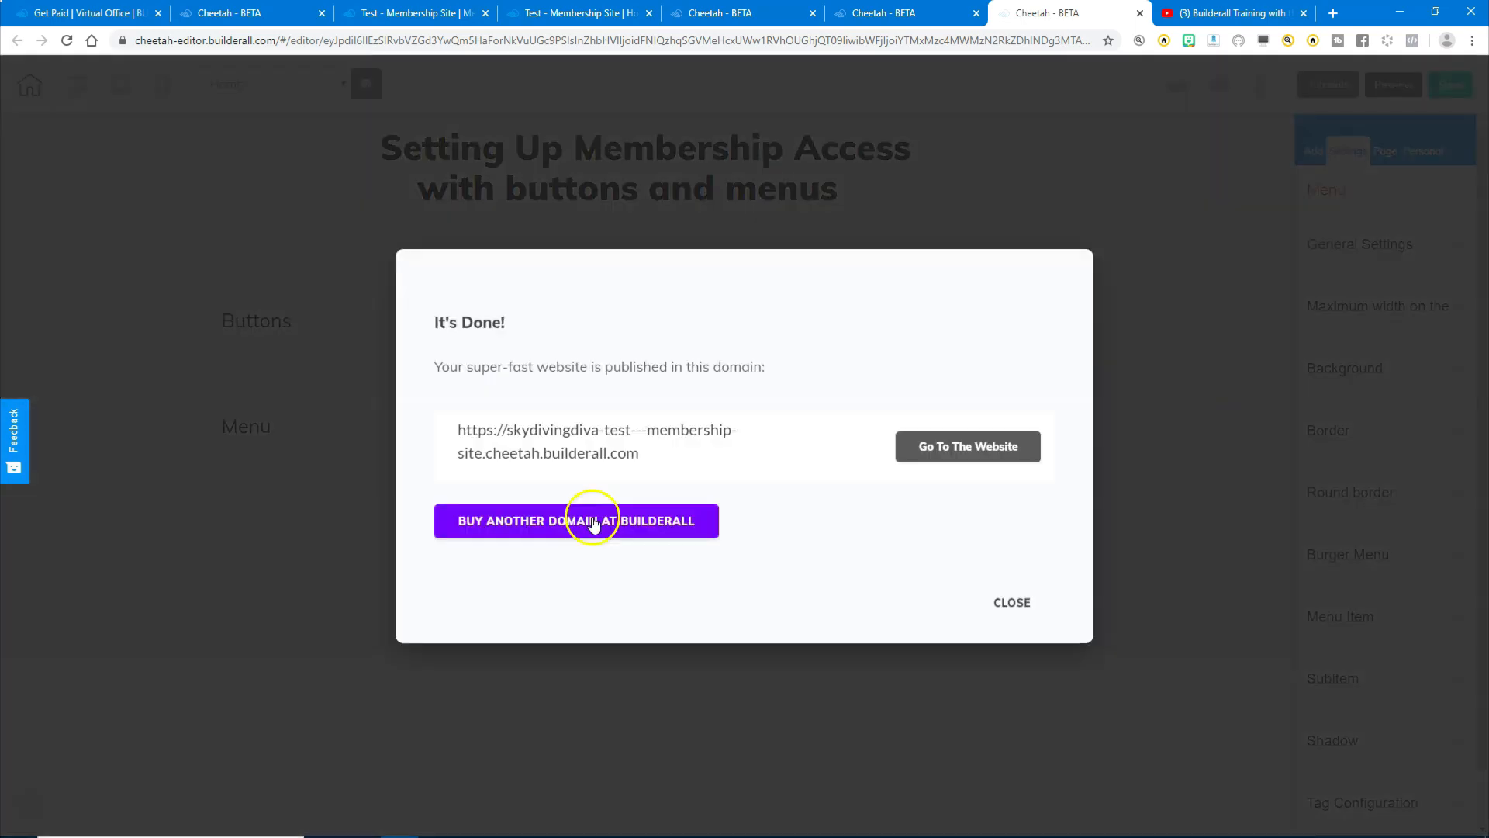
{"action": "left_click", "coordinate": [996, 606]}
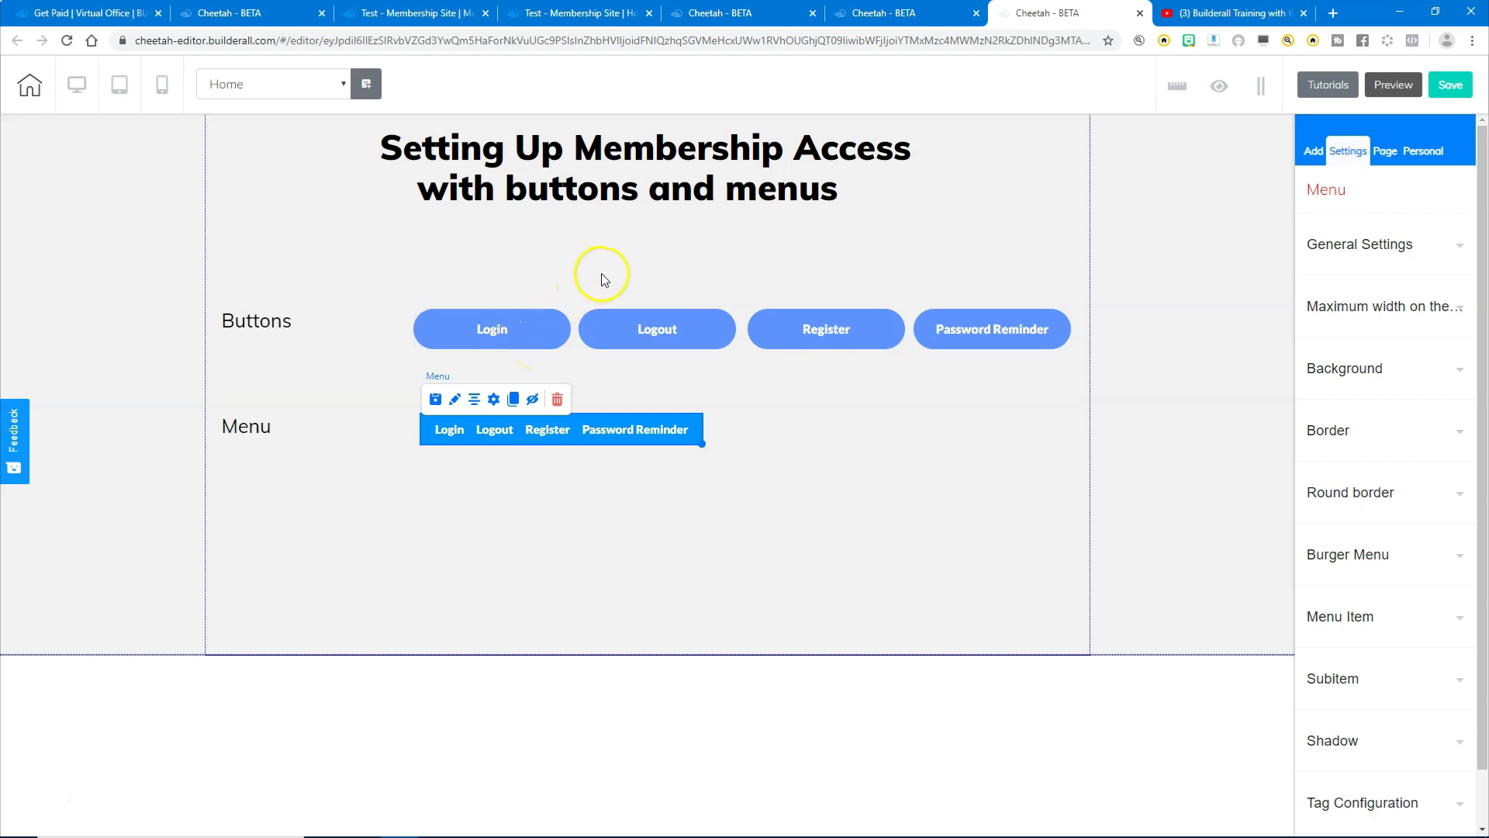
- Republish the site and reload the live Home page to show the new buttons and menu
{"action": "left_click", "coordinate": [1451, 87]}
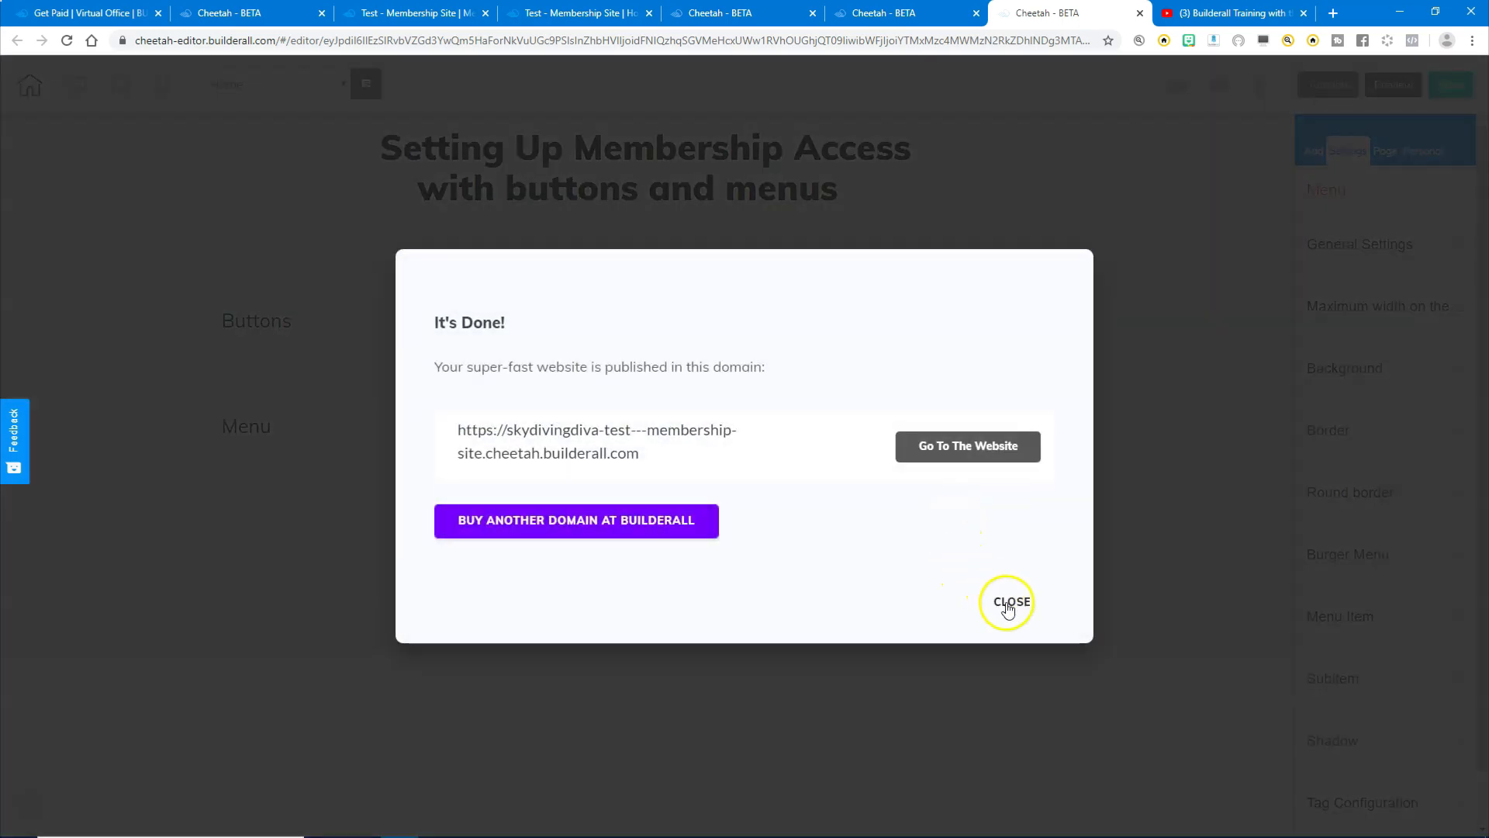
{"action": "left_click", "coordinate": [1007, 600]}
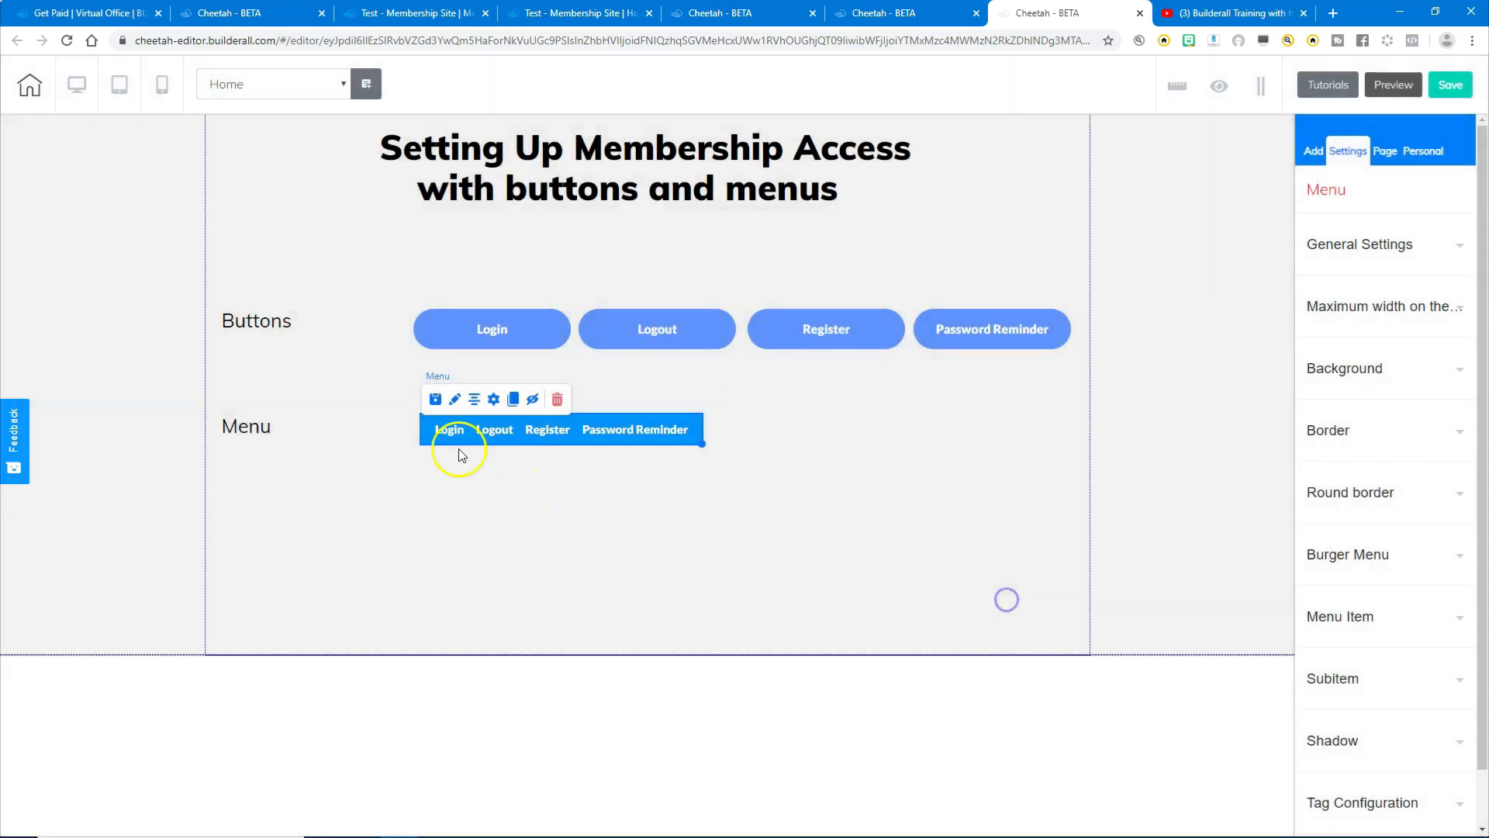
{"action": "left_click", "coordinate": [397, 9]}
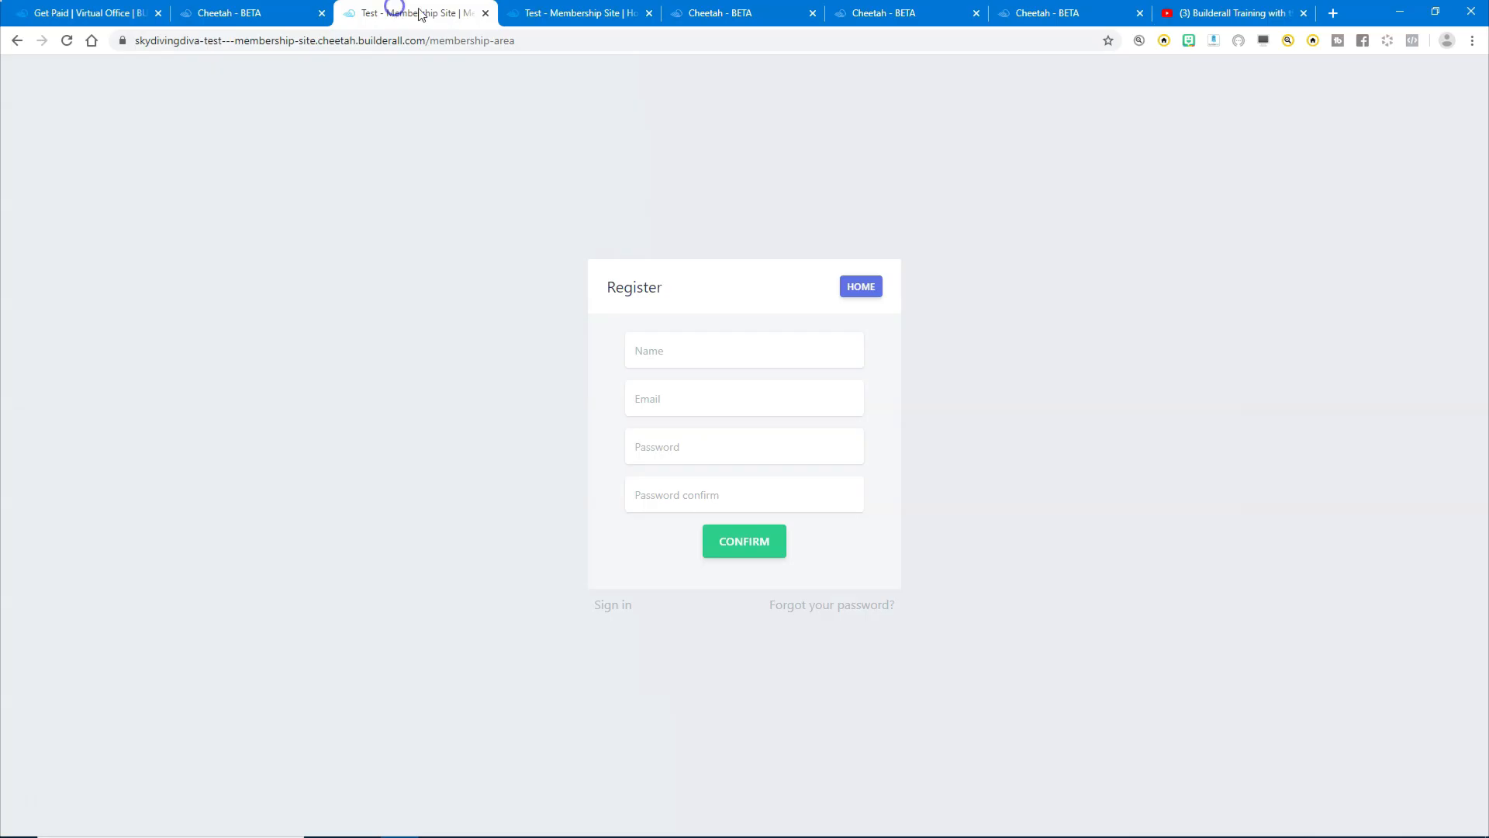
{"action": "left_click", "coordinate": [562, 13]}
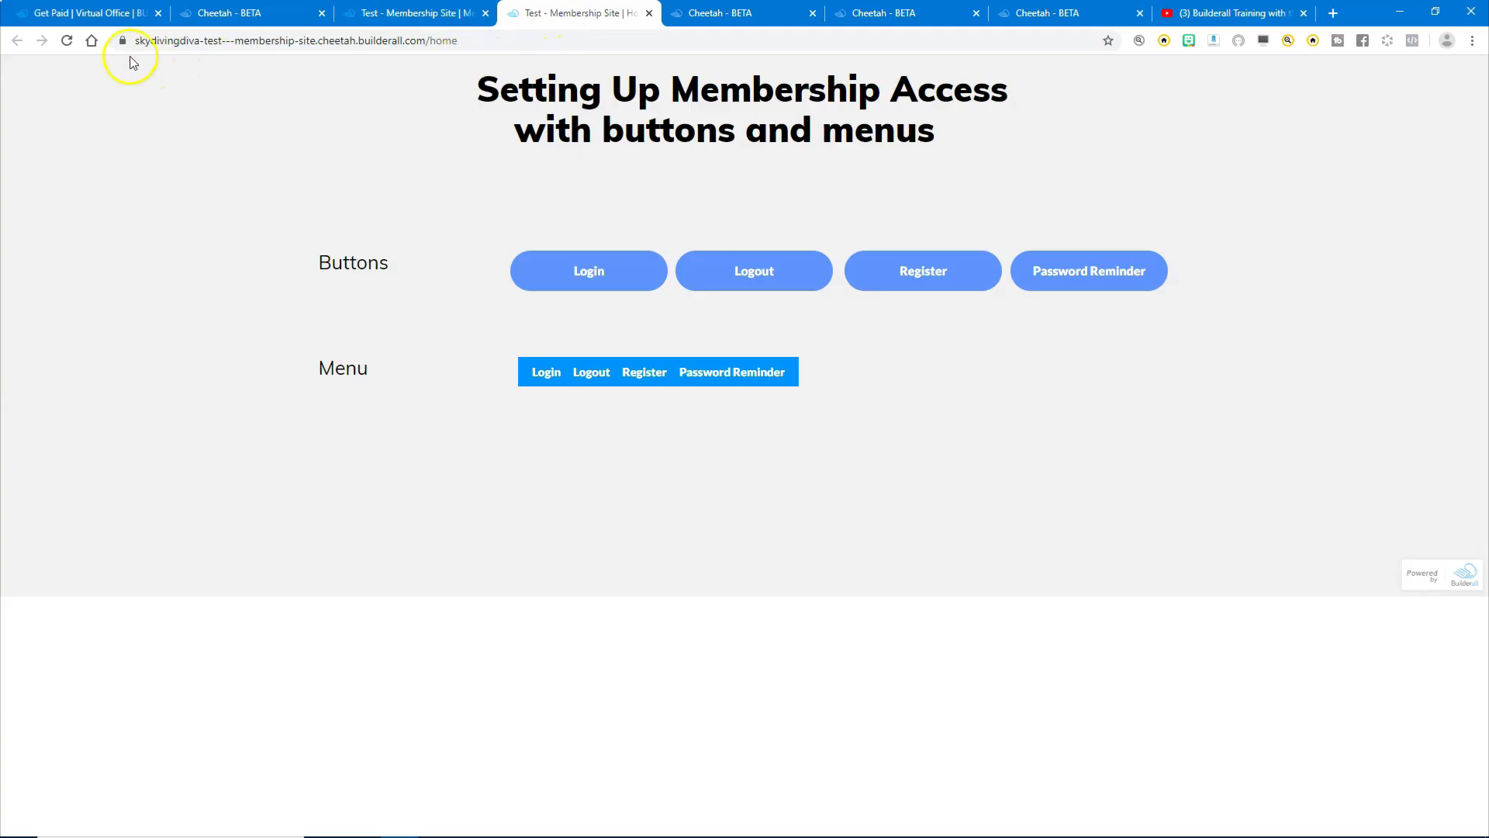
{"action": "left_click", "coordinate": [68, 41]}
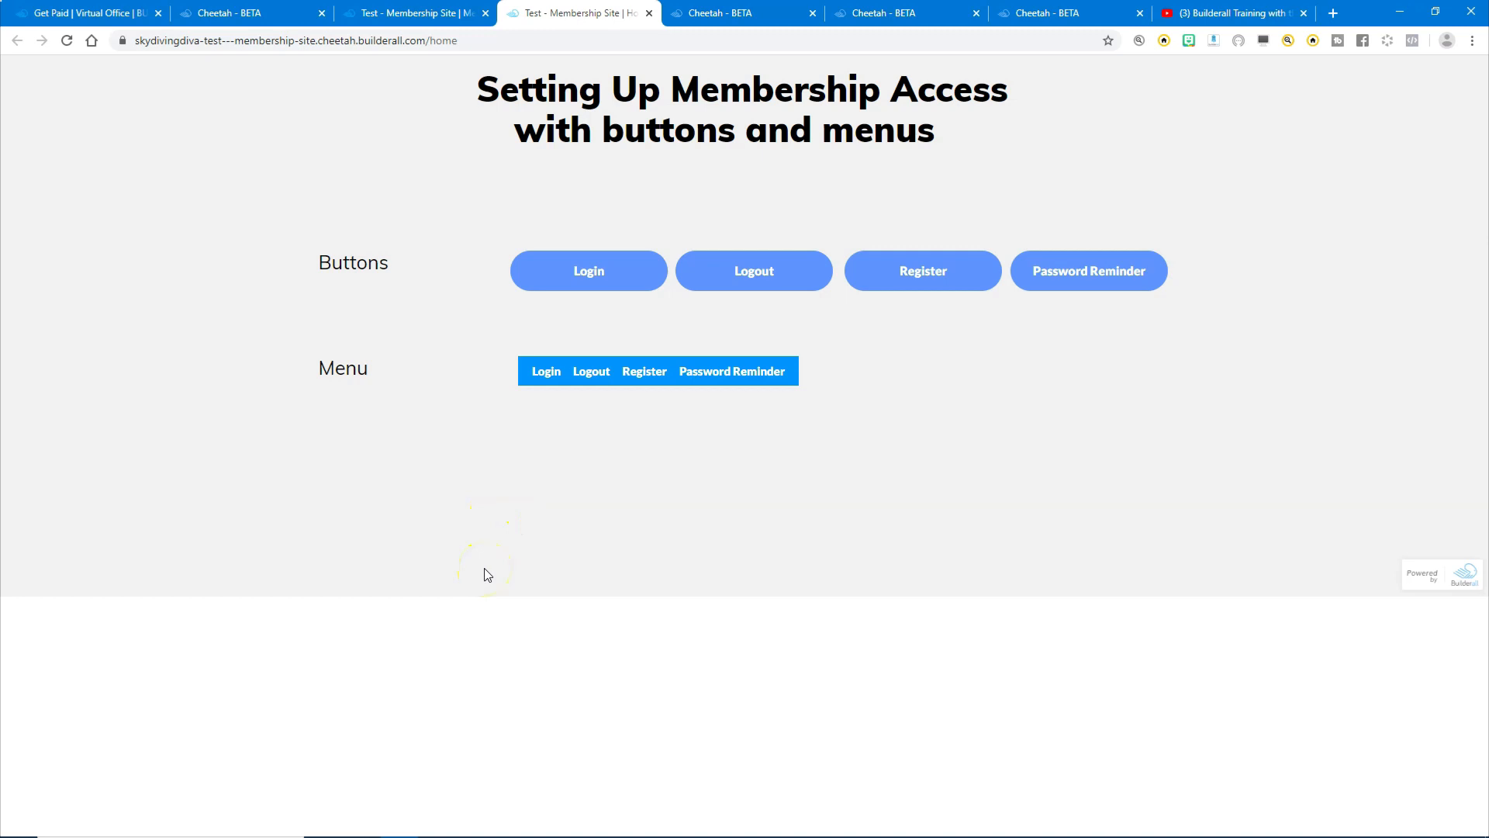
- Register a new test member through the live Register form and dismiss the browser's password prompt
{"action": "left_click", "coordinate": [926, 273]}
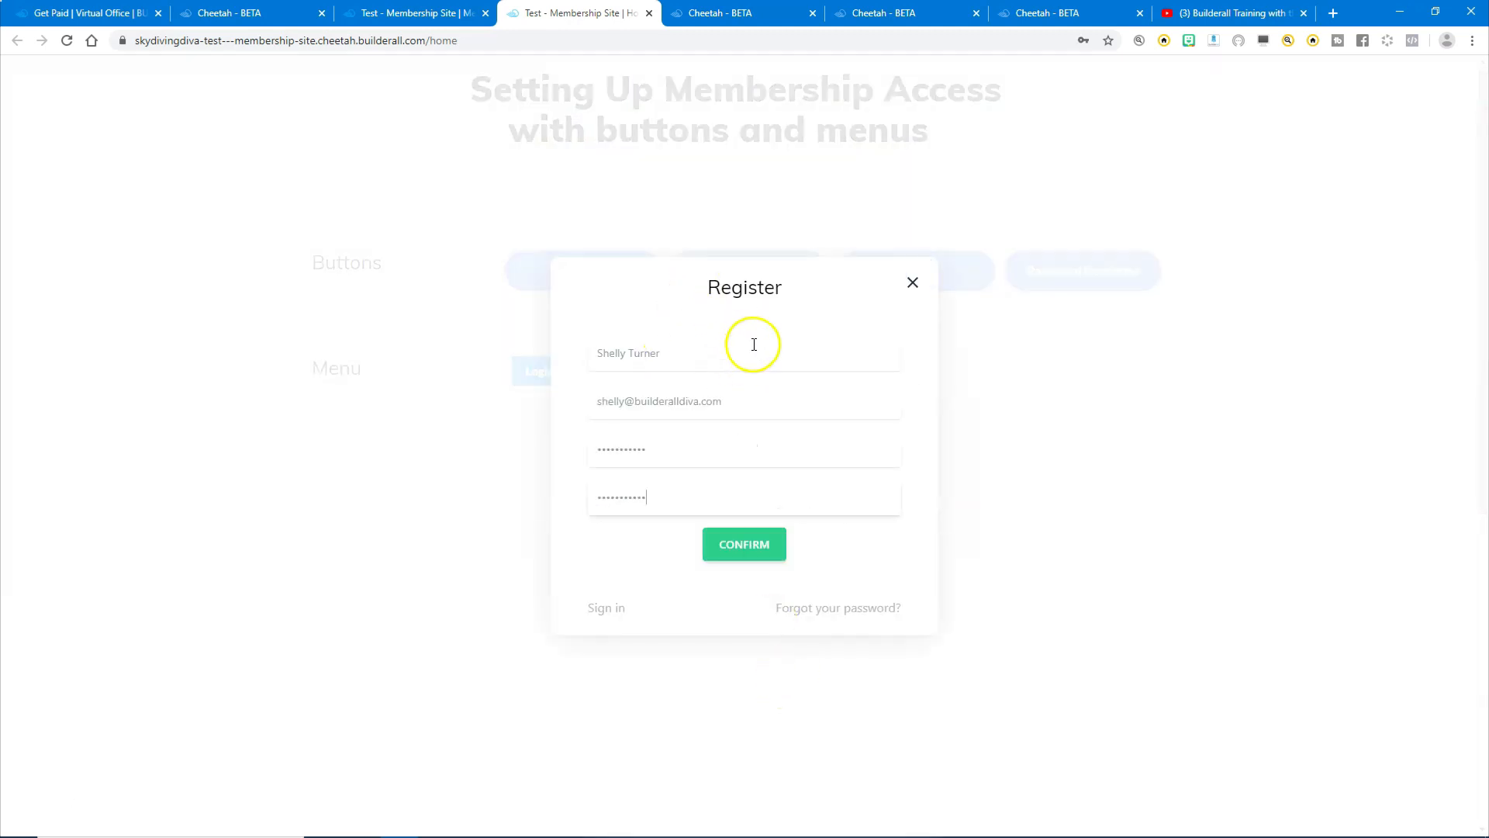
{"action": "left_click", "coordinate": [741, 546]}
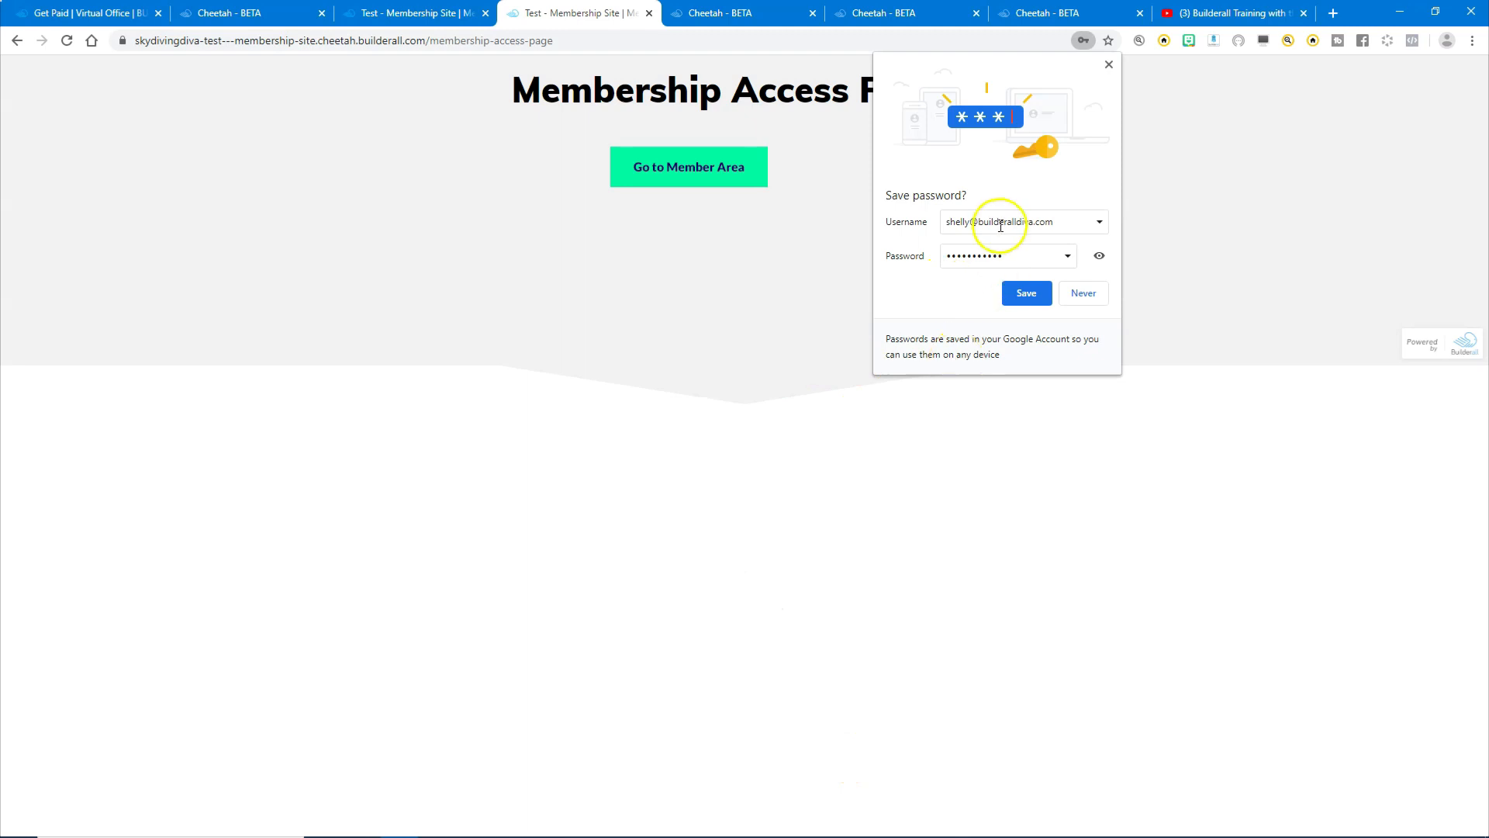
{"action": "left_click", "coordinate": [1108, 65]}
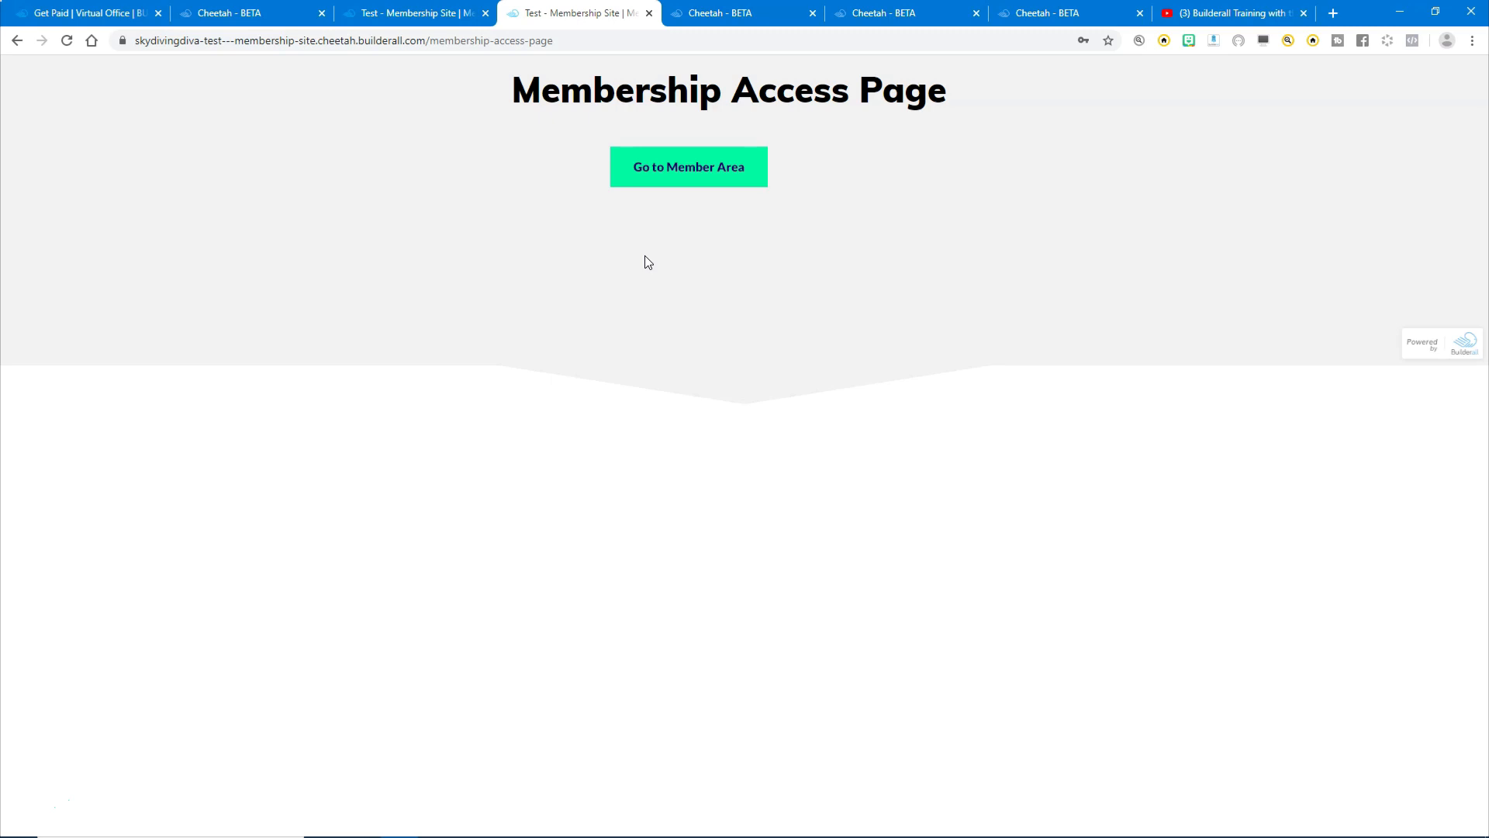
- Visit the member area, return to the live Home page, and log the test member out
{"action": "left_click", "coordinate": [680, 177]}
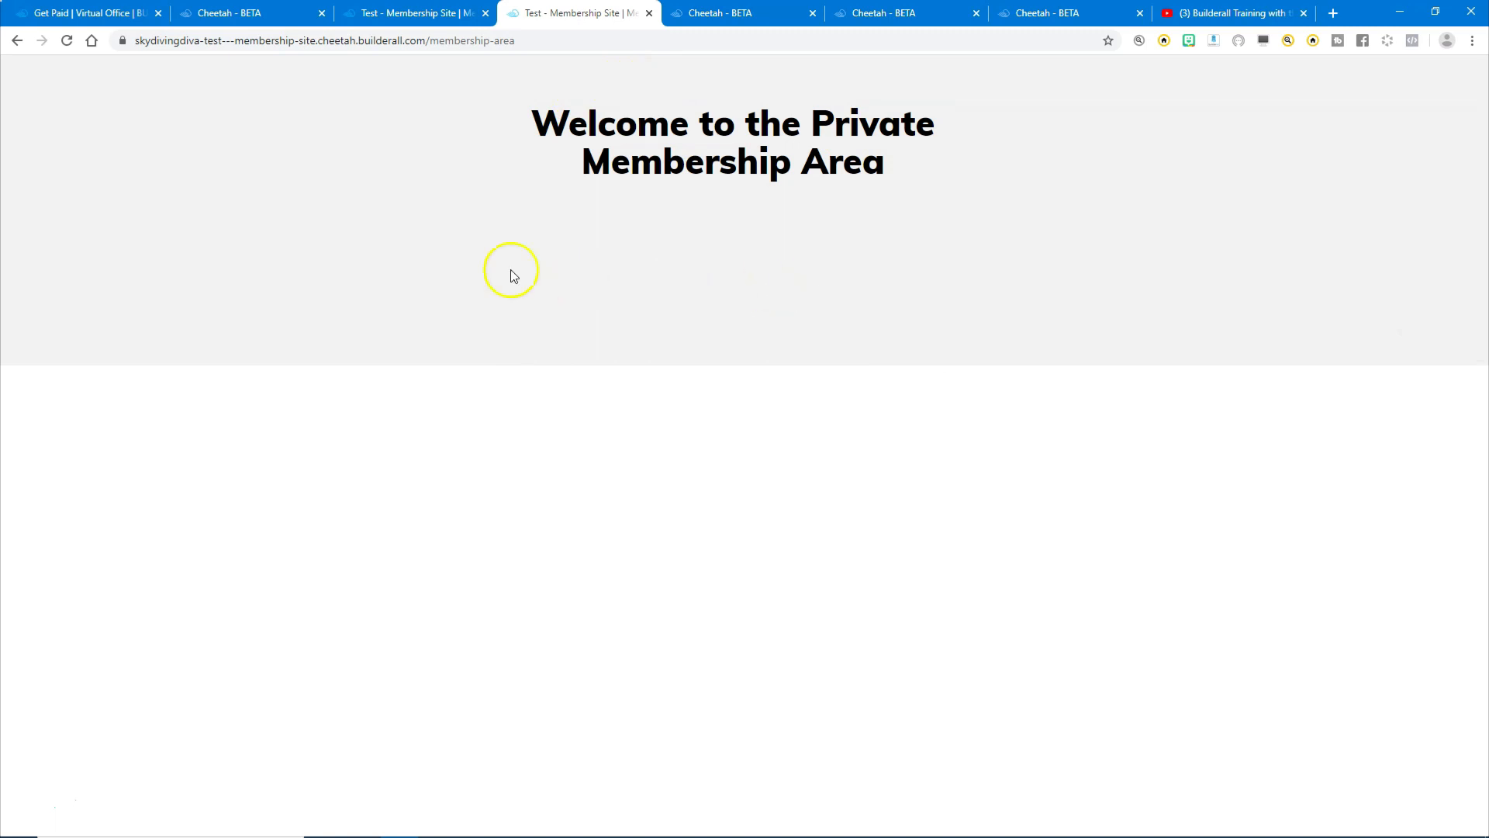
{"action": "right_click", "coordinate": [20, 43]}
{"action": "left_click", "coordinate": [38, 84]}
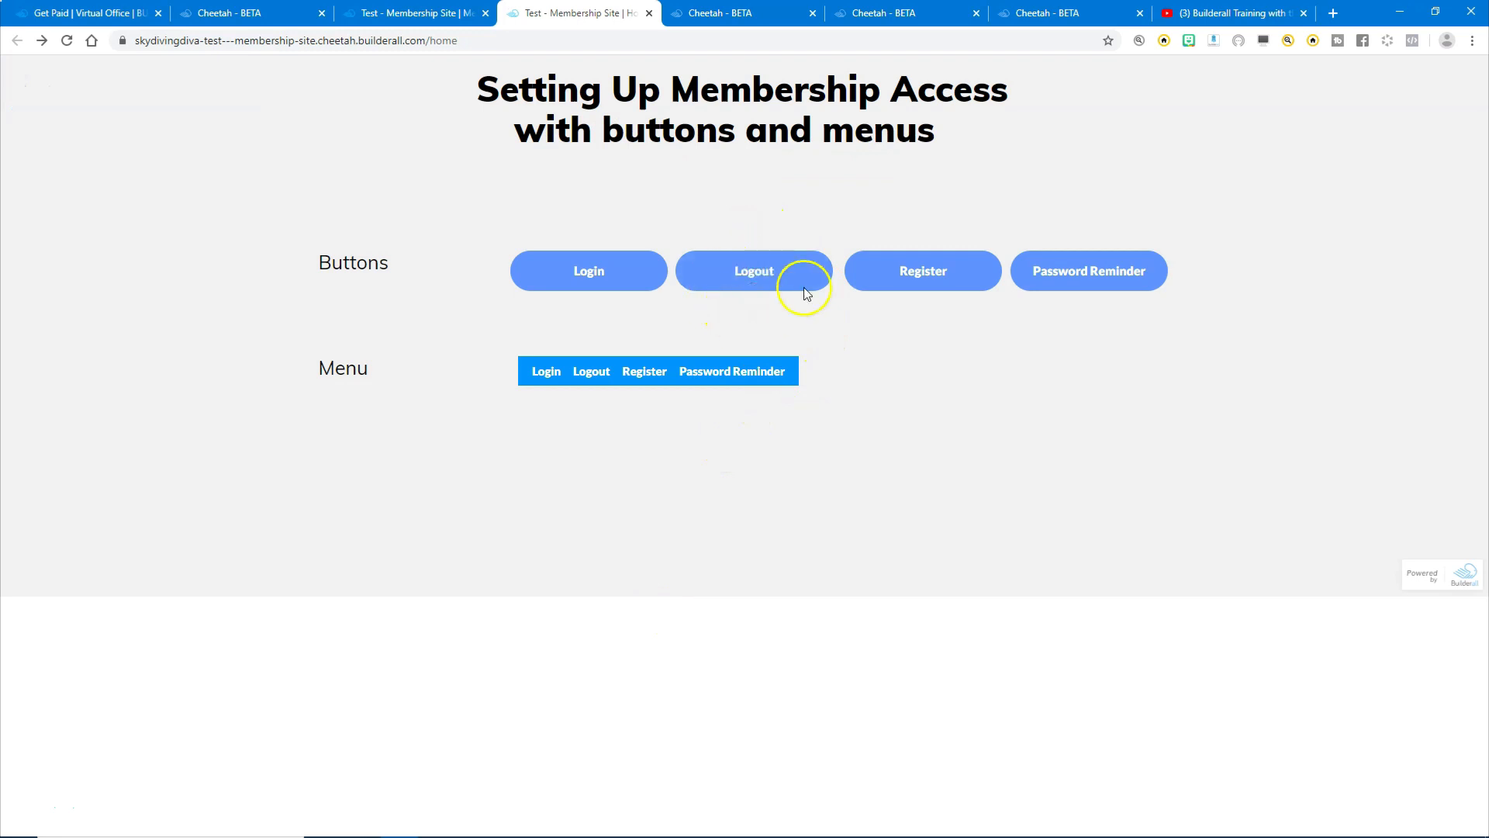
{"action": "left_click", "coordinate": [753, 278]}
- Sign back in with the test member's email and password and enter the private member area
{"action": "left_click", "coordinate": [592, 275]}
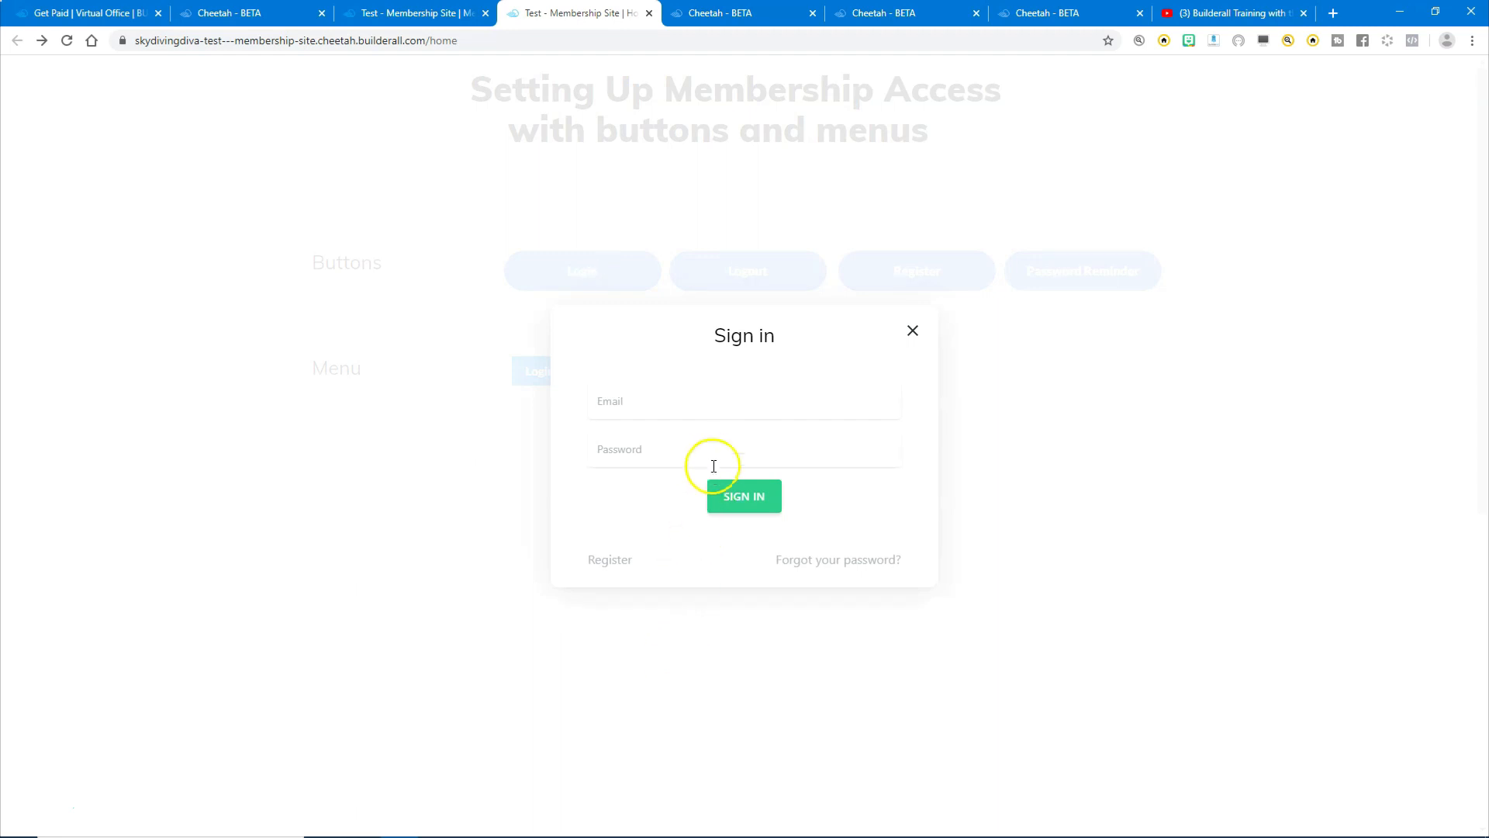
{"action": "left_click", "coordinate": [701, 411]}
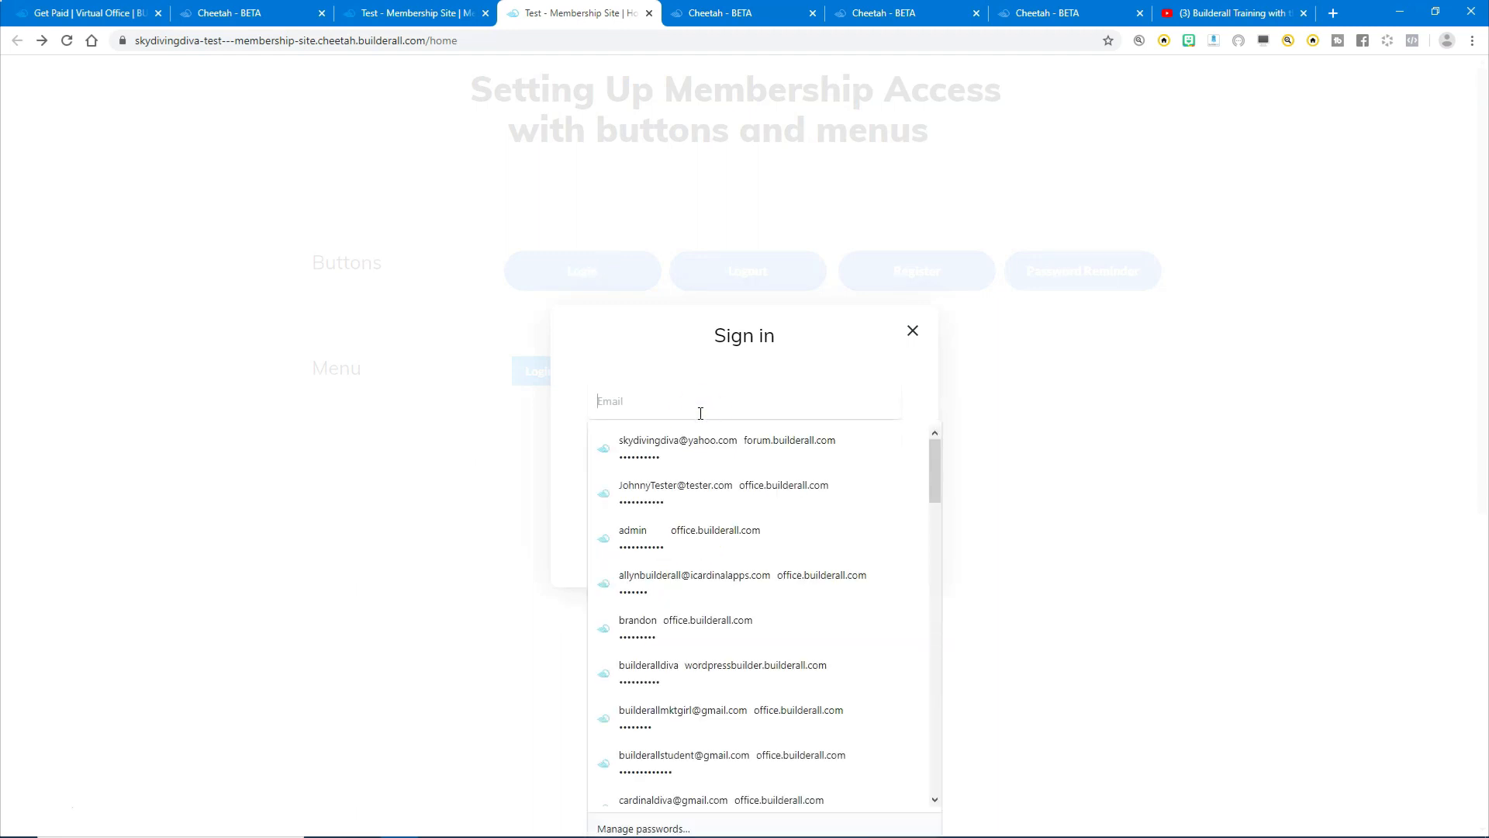
{"action": "left_click", "coordinate": [701, 418]}
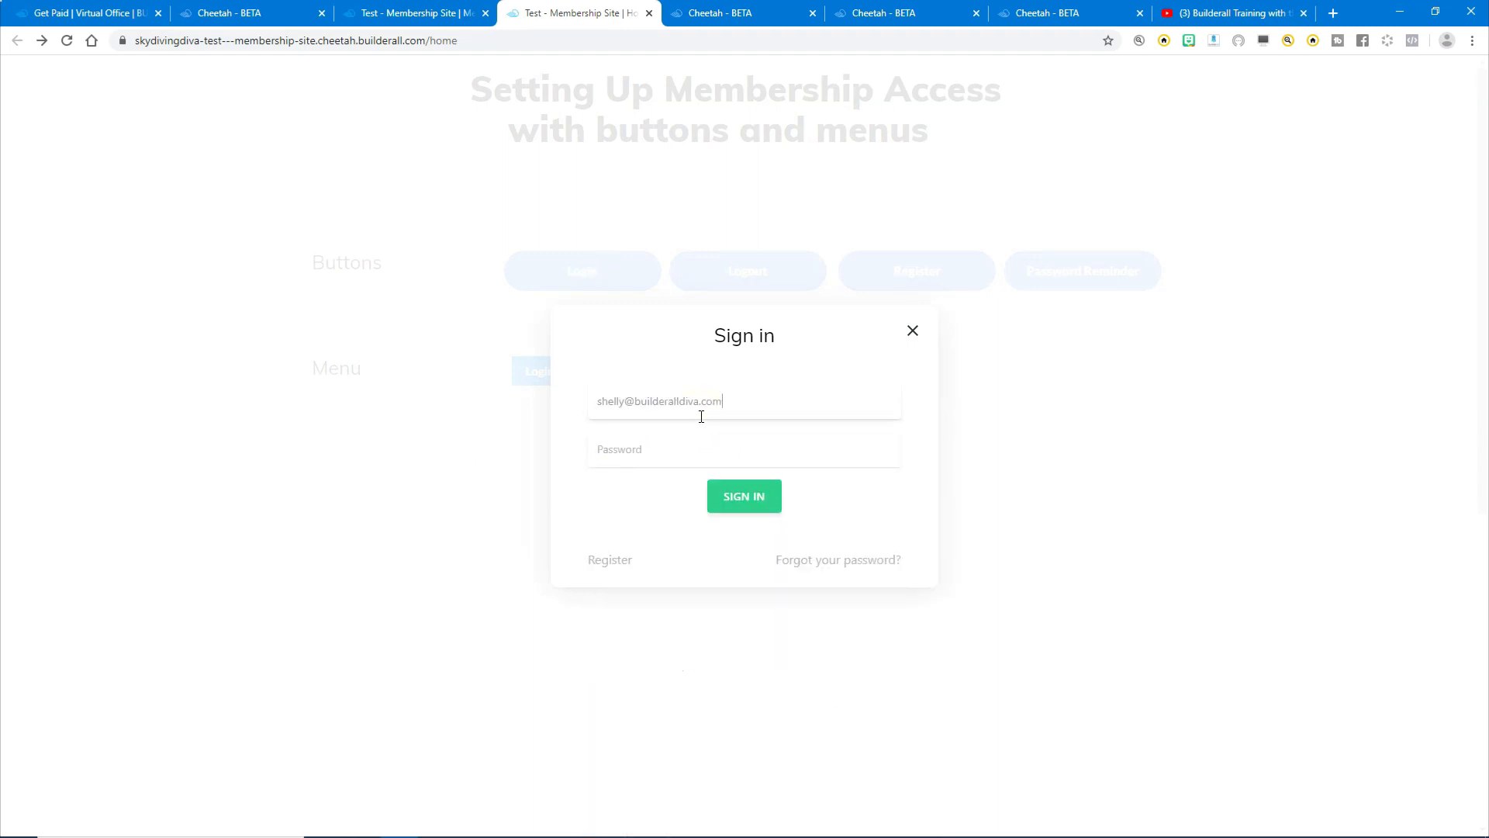
{"action": "key", "text": "Tab"}
{"action": "type", "text": "•••••••••••"}
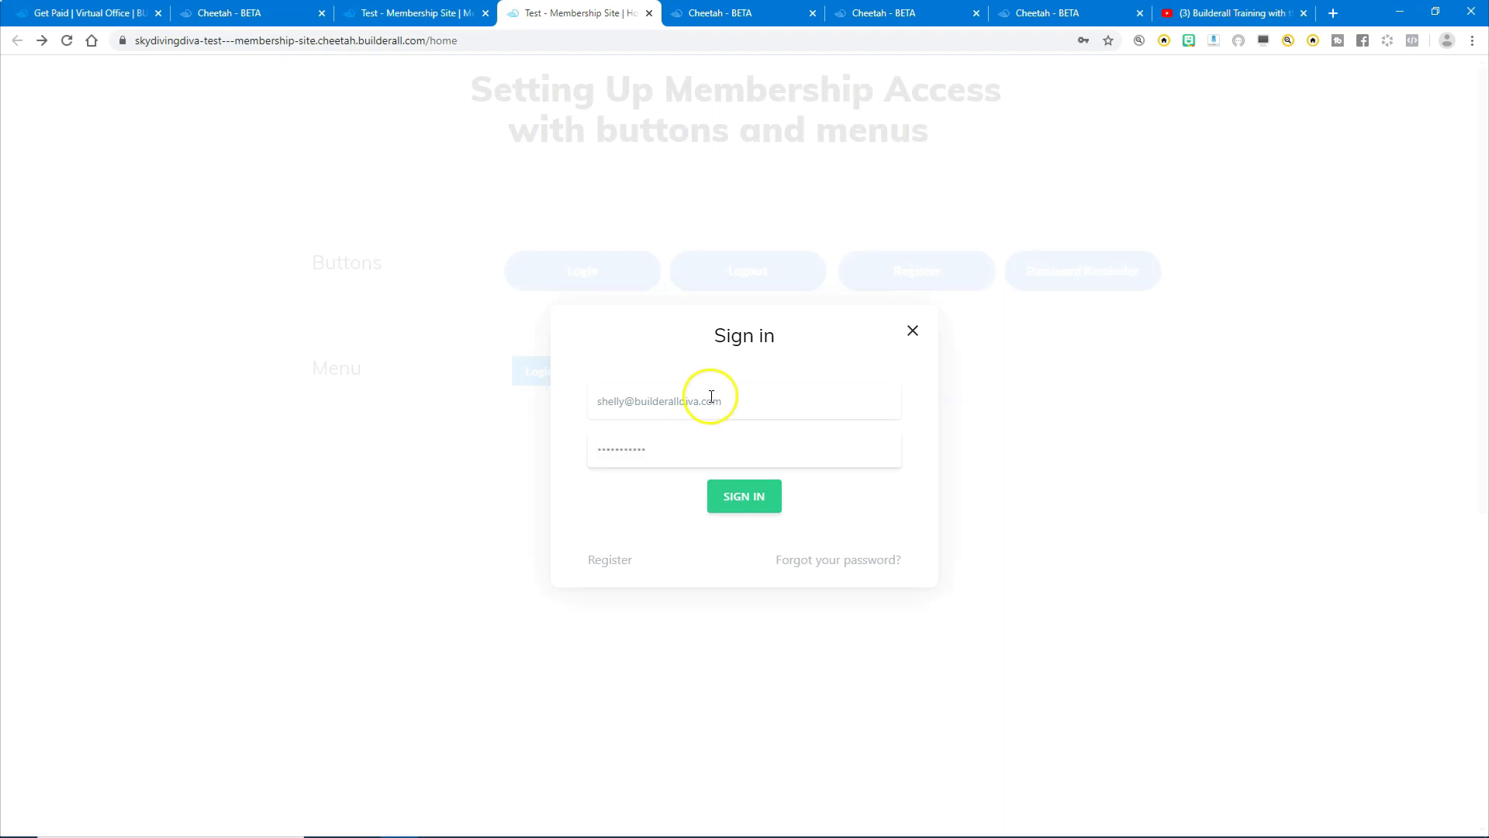
{"action": "left_click", "coordinate": [738, 503]}
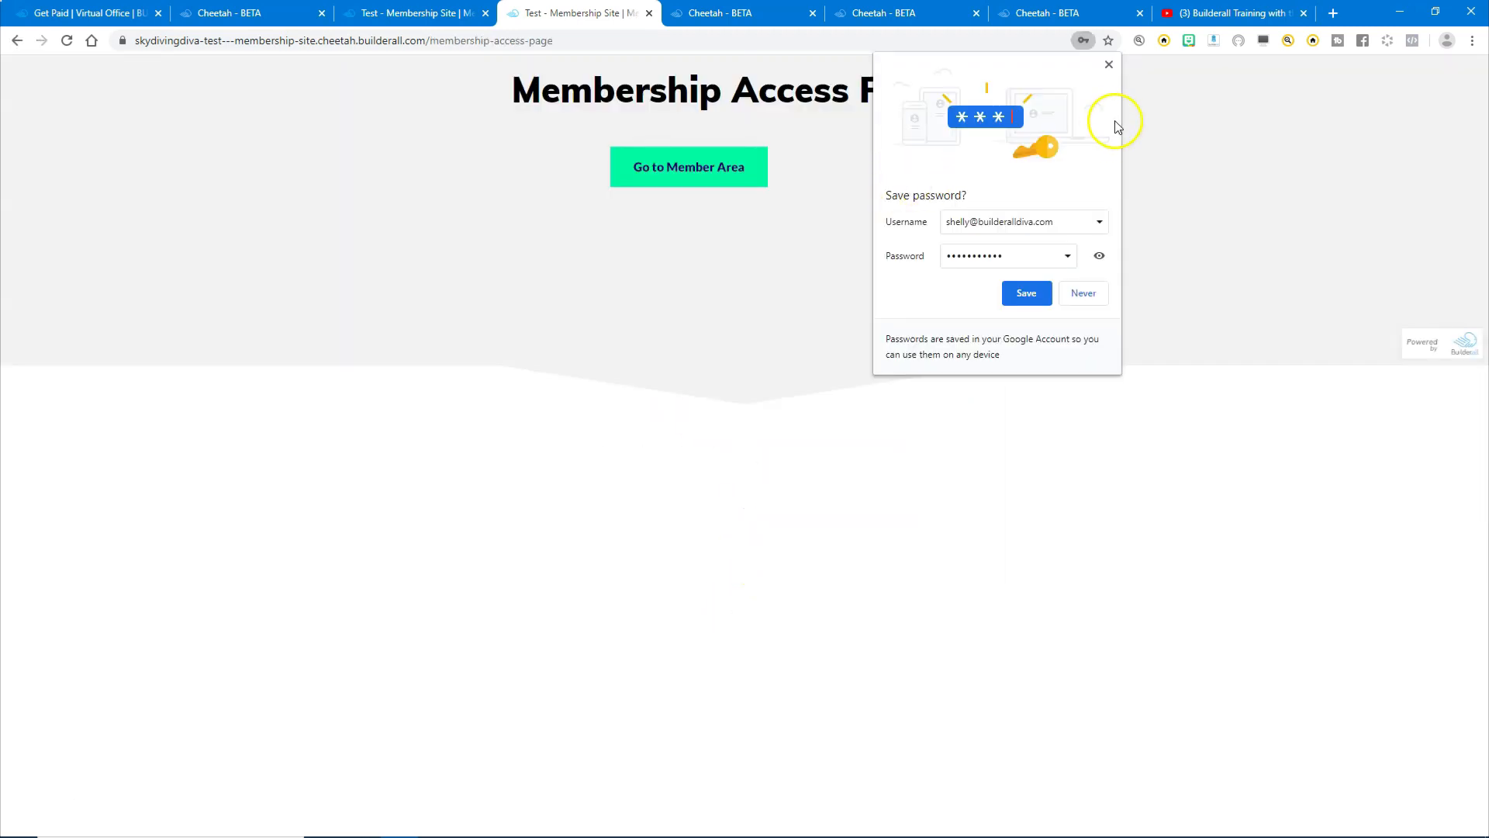
{"action": "left_click", "coordinate": [1109, 64]}
{"action": "left_click", "coordinate": [676, 178]}
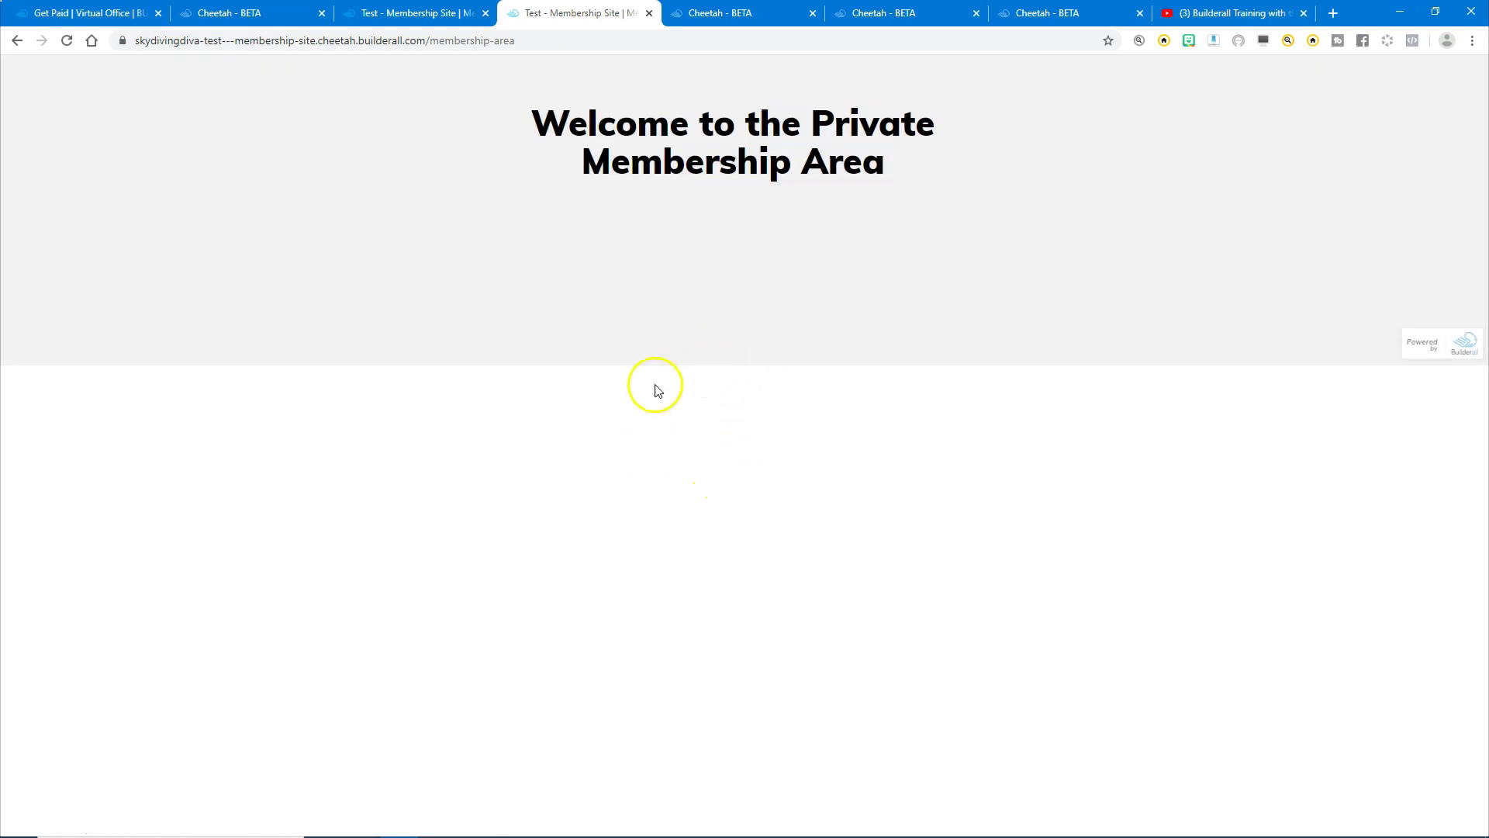
- Return to the live Home page through the back history, then open and close the Password Reminder form
{"action": "left_click", "coordinate": [406, 16]}
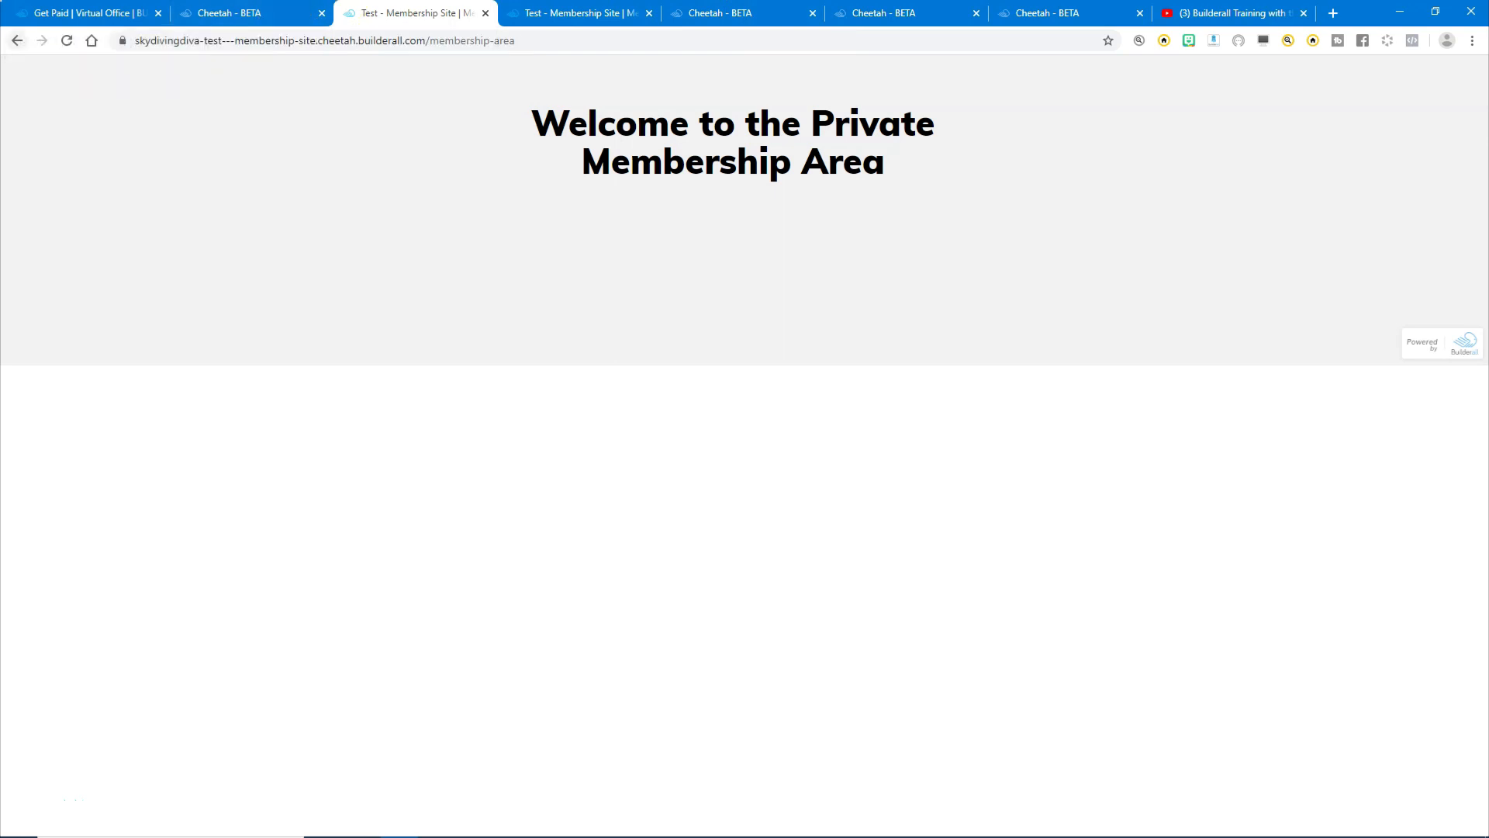
{"action": "left_click", "coordinate": [18, 42]}
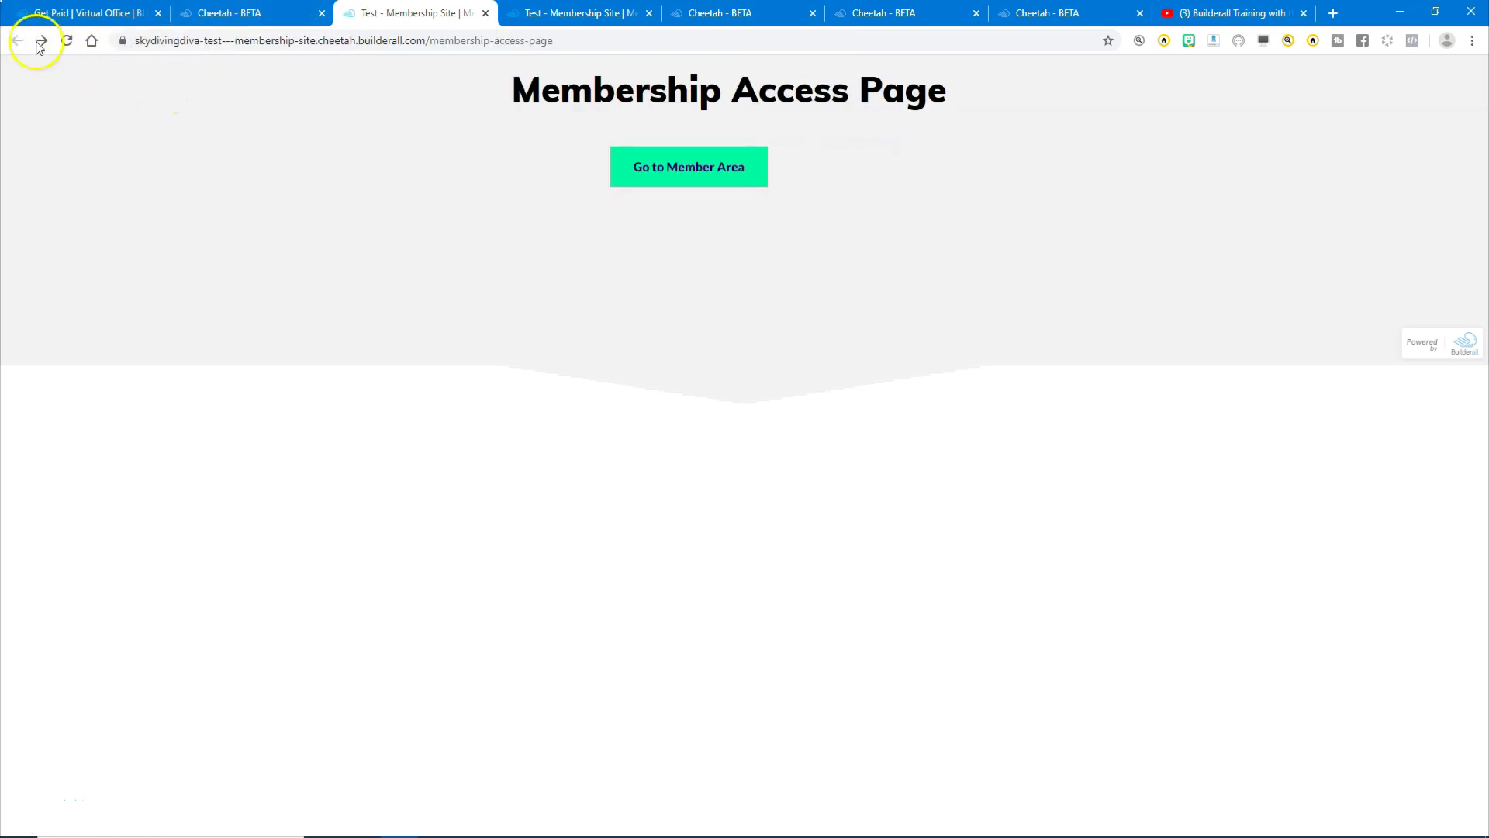
{"action": "left_click", "coordinate": [578, 13]}
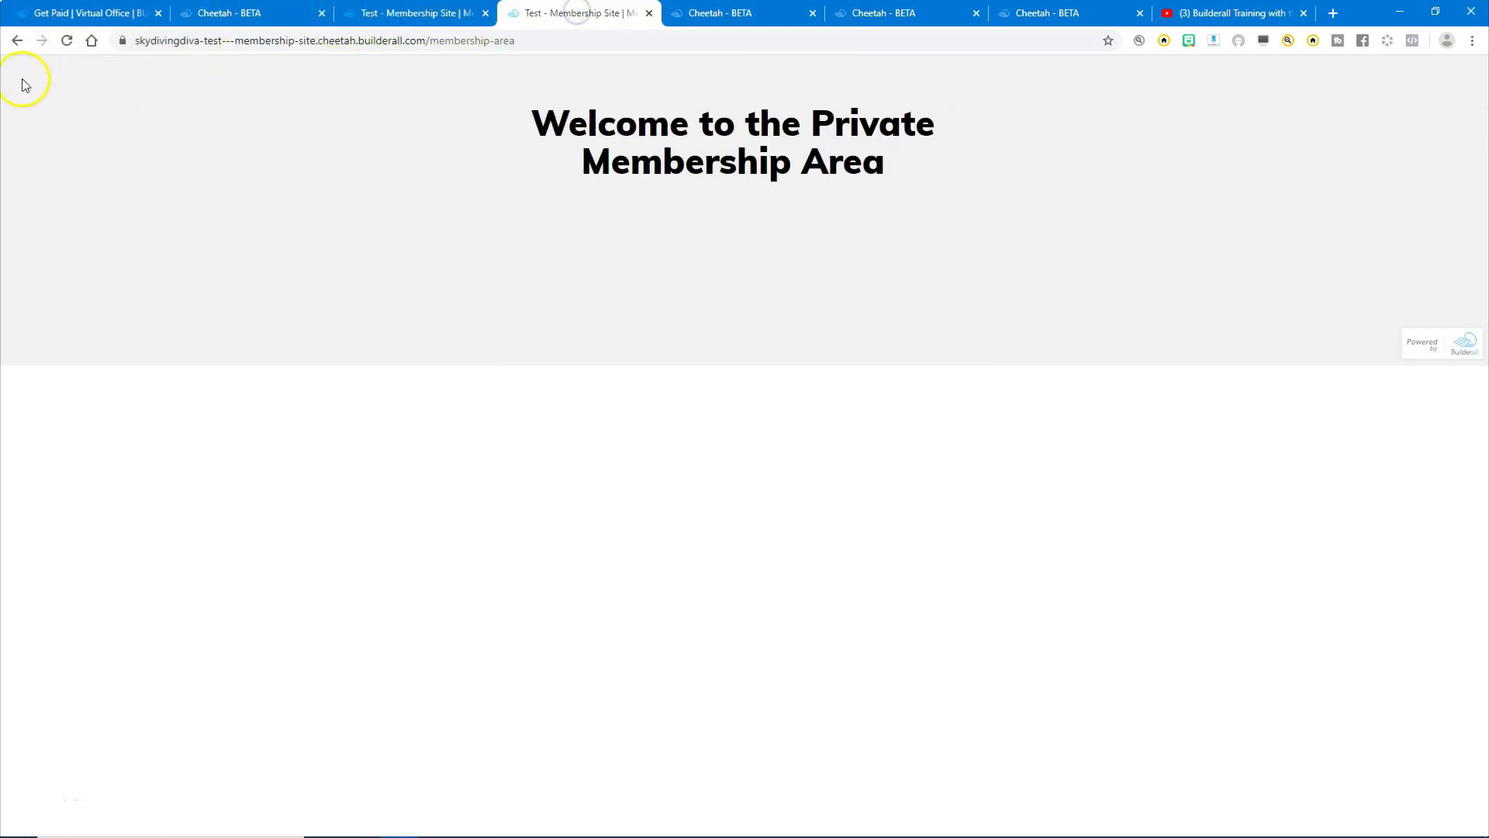
{"action": "right_click", "coordinate": [18, 42]}
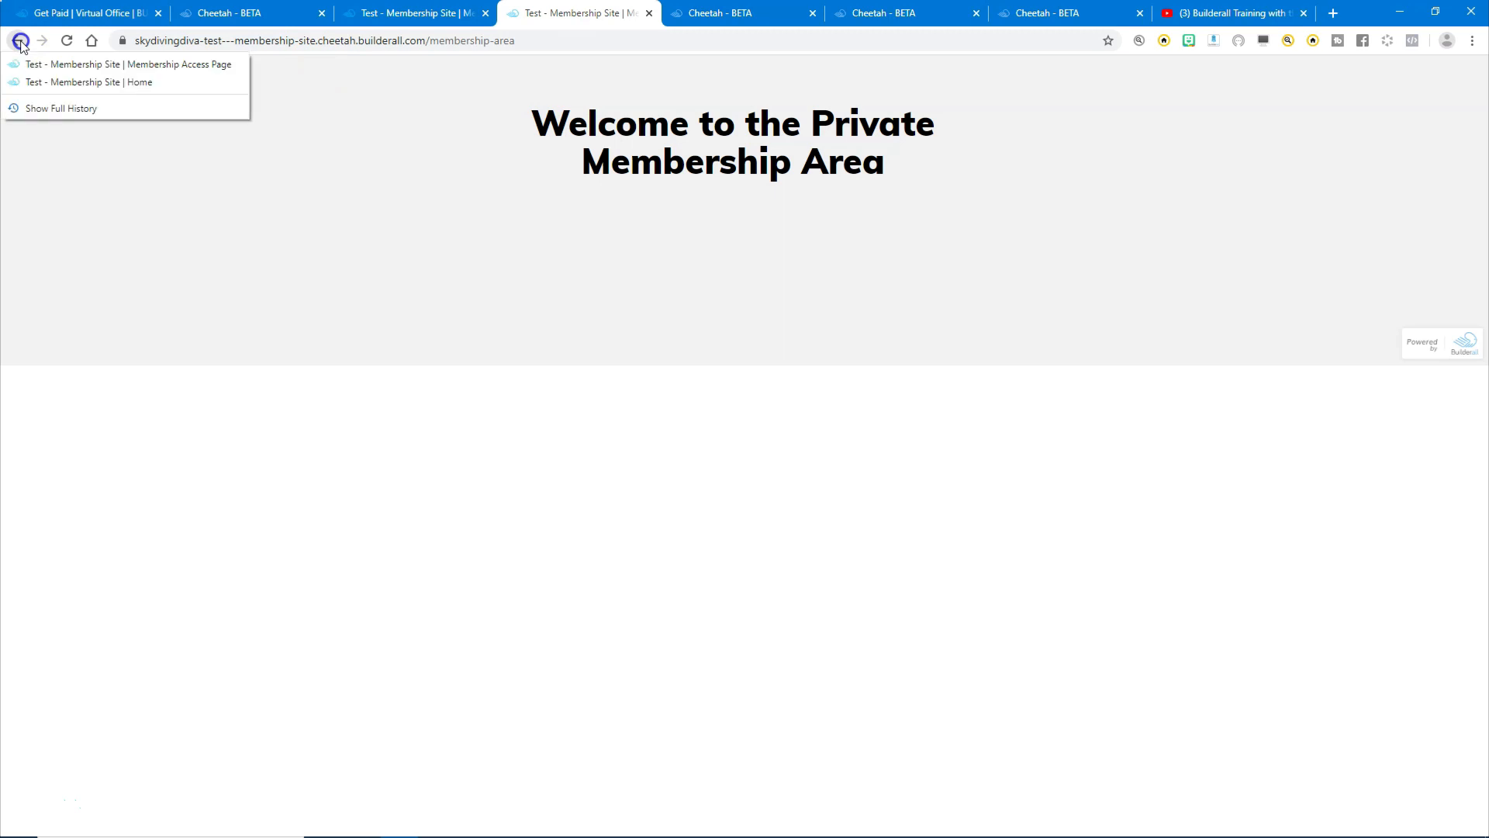
{"action": "left_click", "coordinate": [55, 81]}
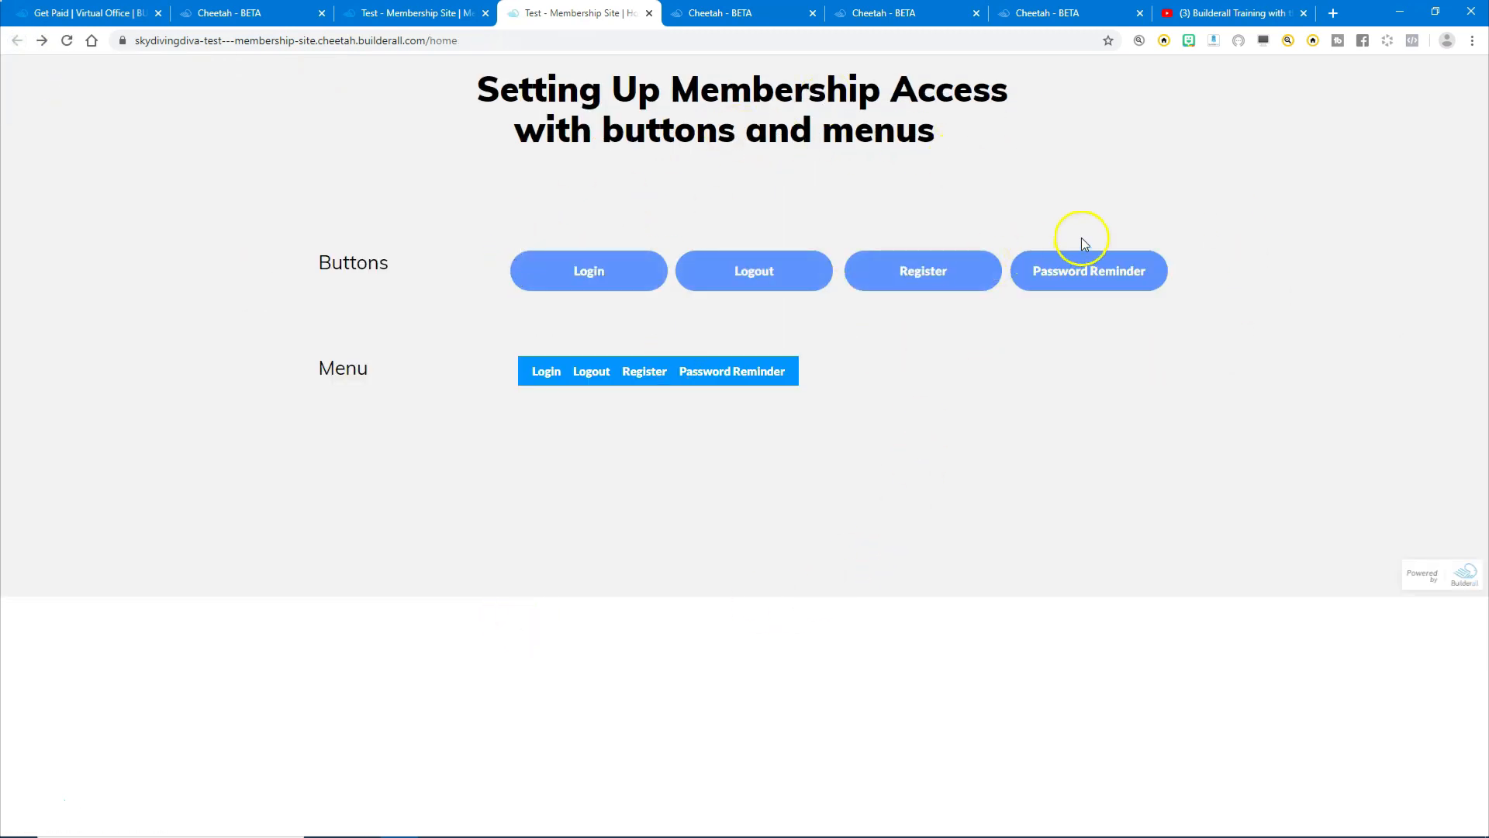
{"action": "left_click", "coordinate": [1084, 276]}
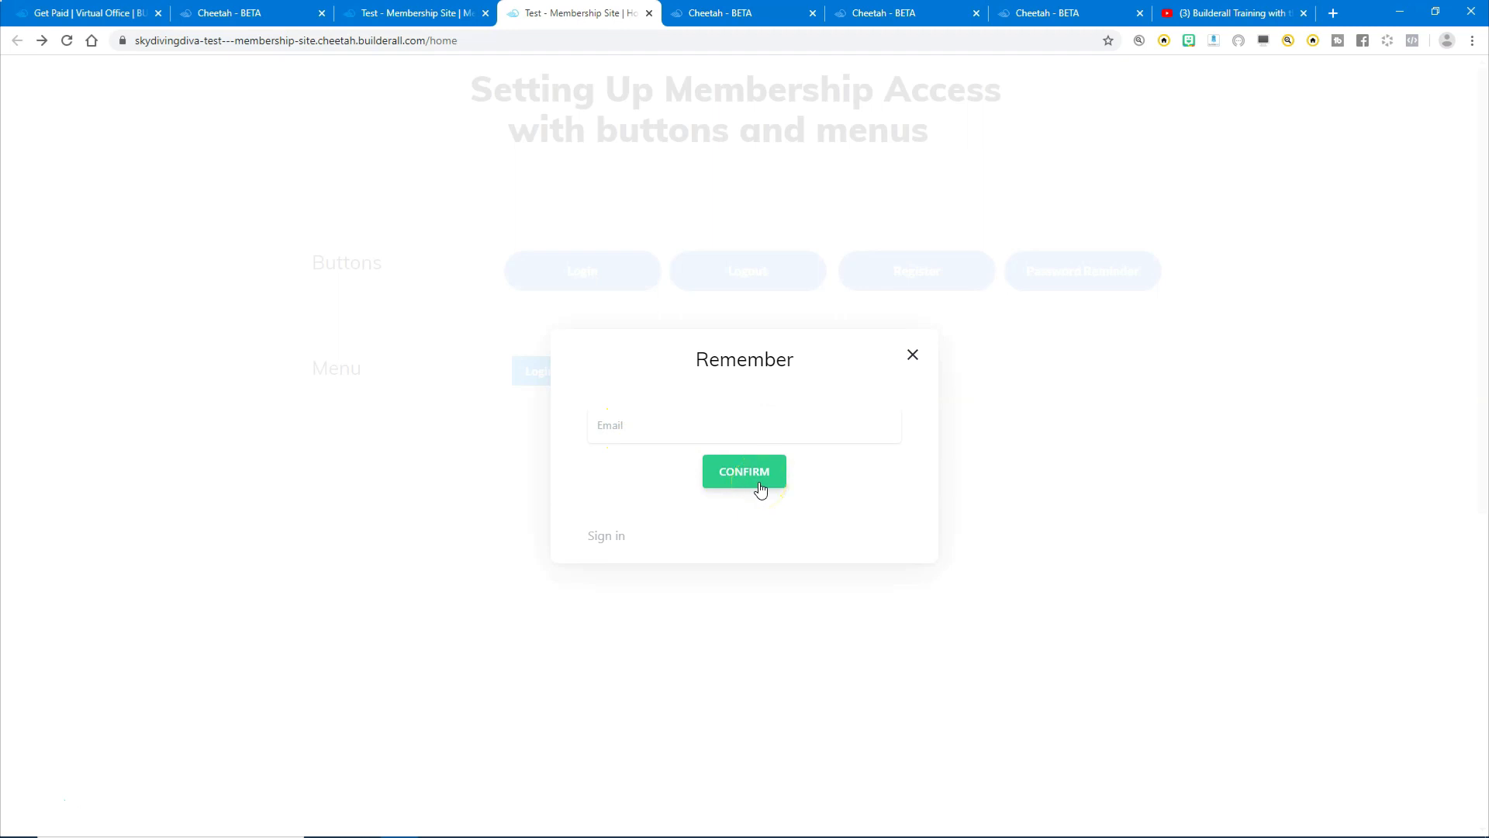
{"action": "left_click", "coordinate": [1011, 429]}
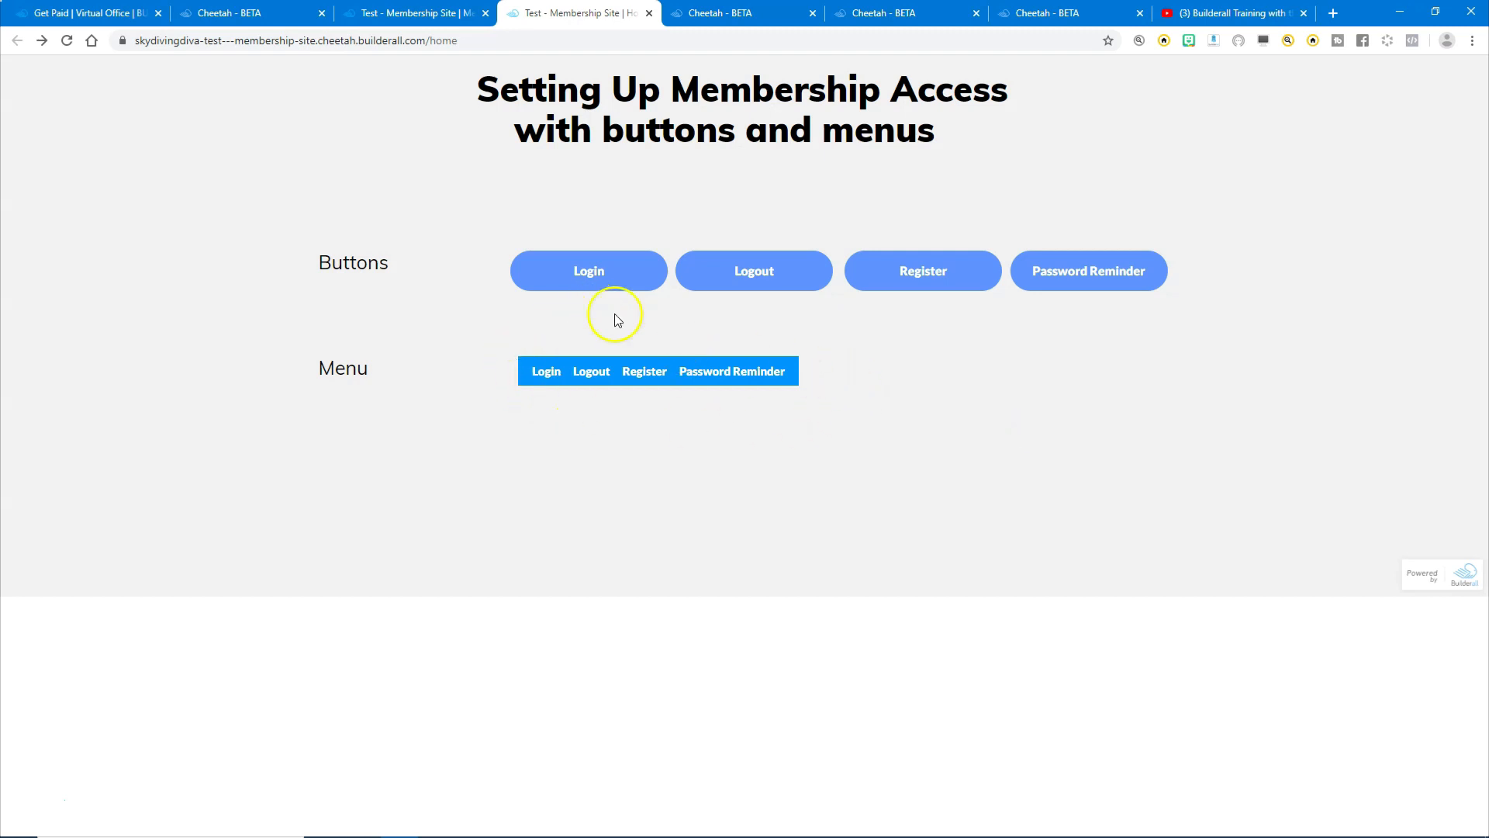